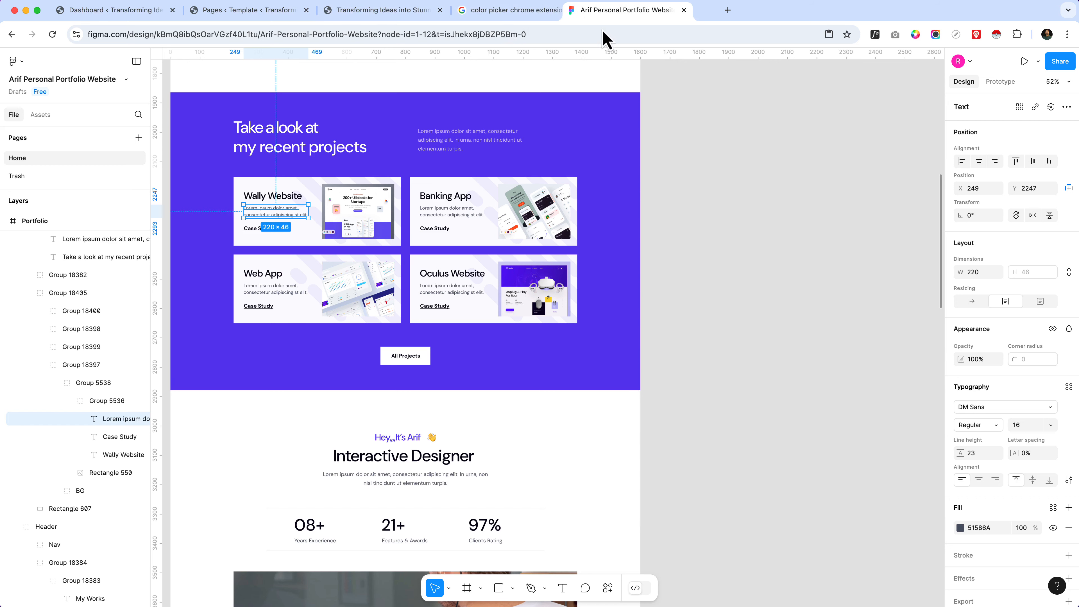
Step: Close the color picker search tab and switch to the WordPress Style Book after checking the live home page
left_click(574, 11)
left_click(408, 13)
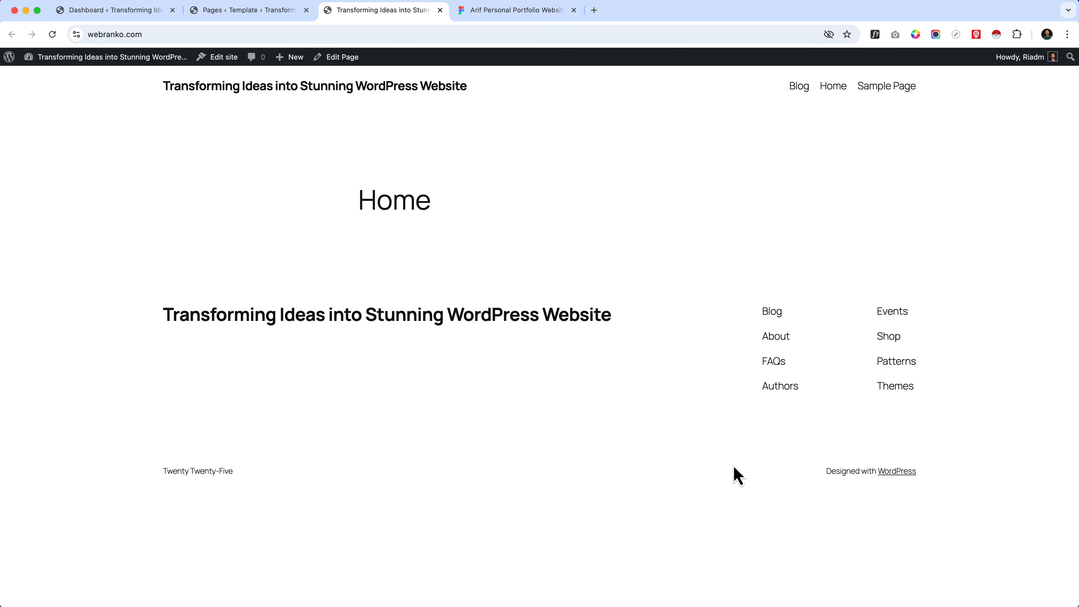
left_click(238, 11)
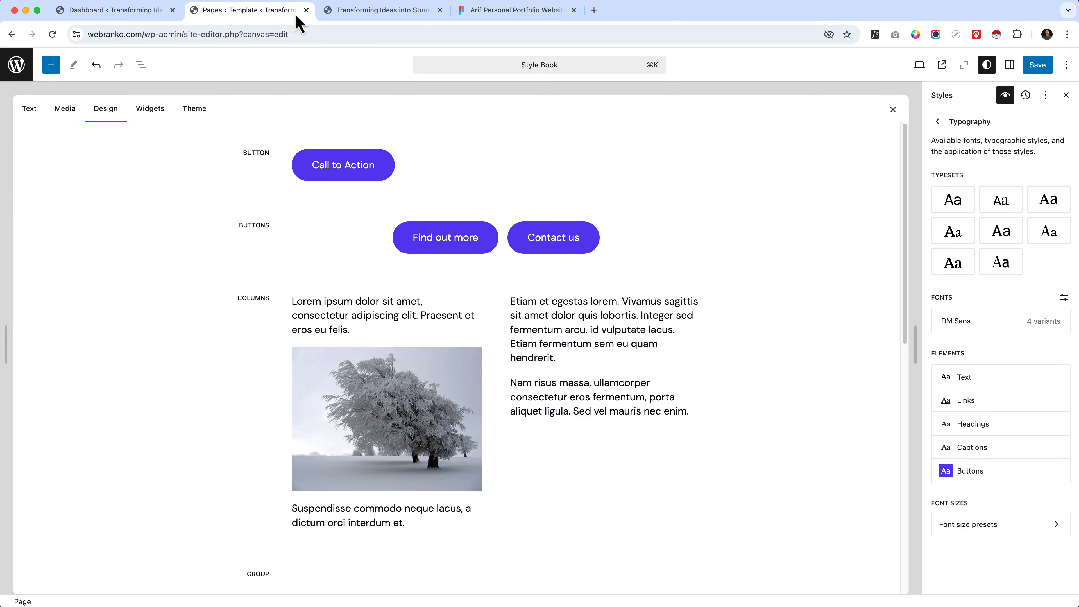
Step: Save the pending style changes in the site editor and close its browser tab
left_click(306, 10)
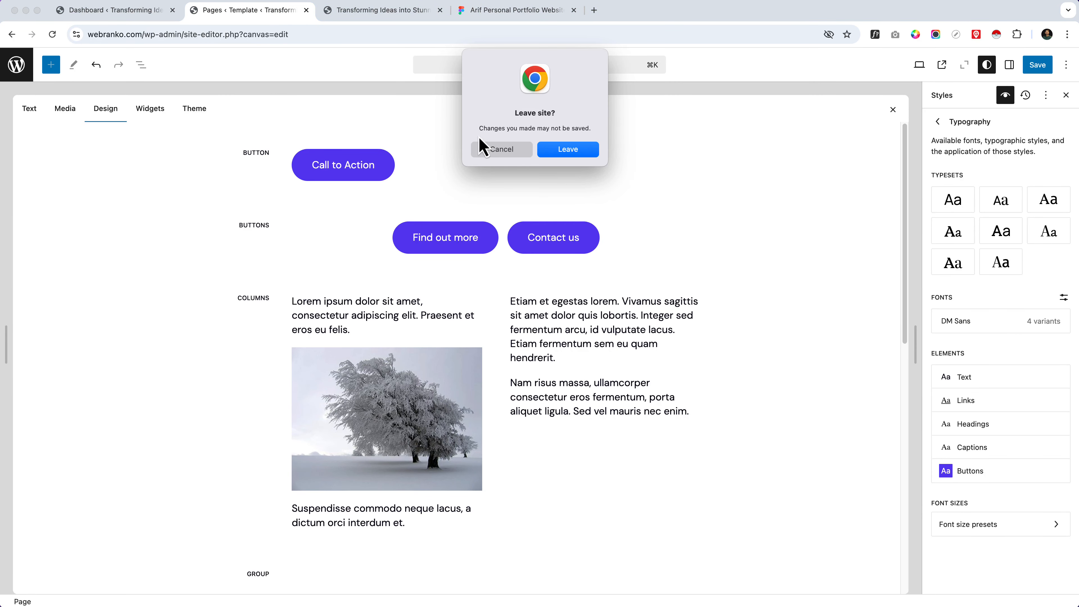
left_click(480, 146)
left_click(1037, 71)
left_click(1036, 72)
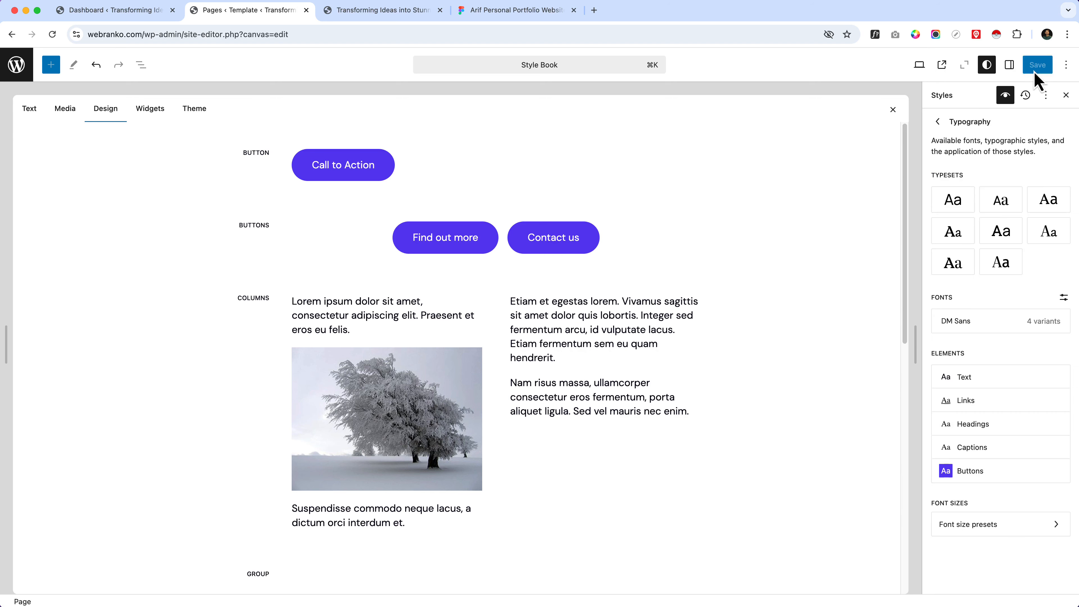
left_click(306, 10)
Step: Open the live site in a new browser tab from the WordPress dashboard and close the outdated copy
left_click(152, 12)
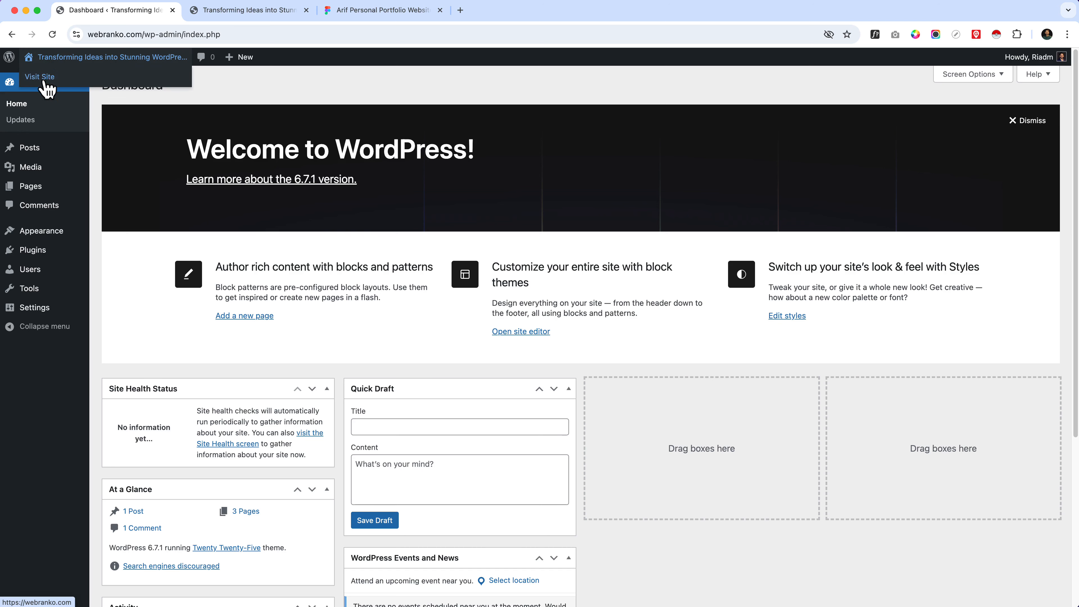
right_click(46, 82)
left_click(80, 95)
left_click(260, 15)
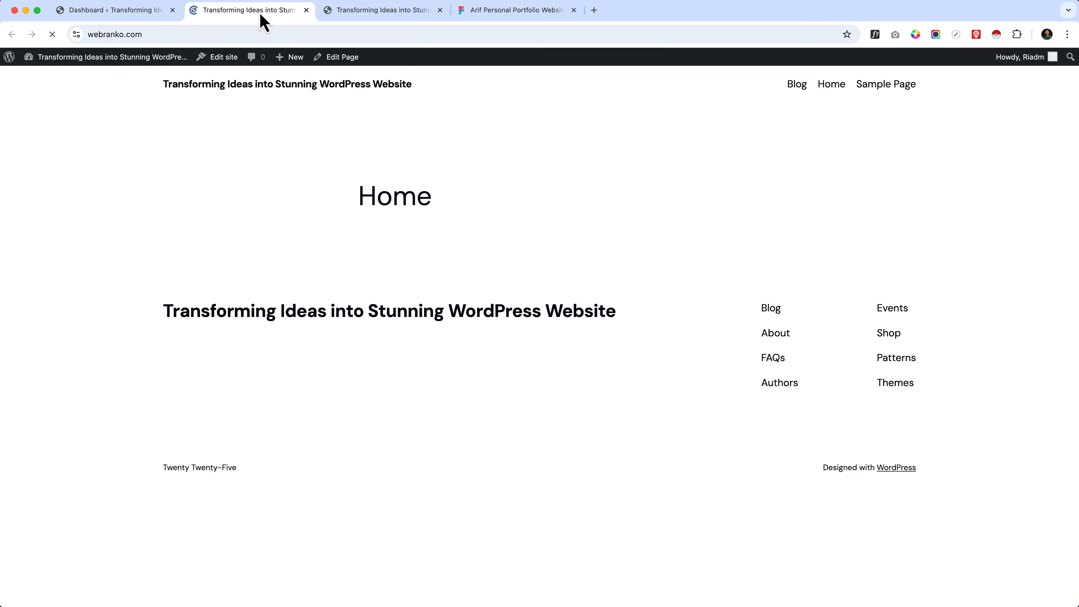
left_click(440, 15)
Step: Switch to the Figma portfolio design and examine its recent projects section, hero area and header layout
left_click(384, 16)
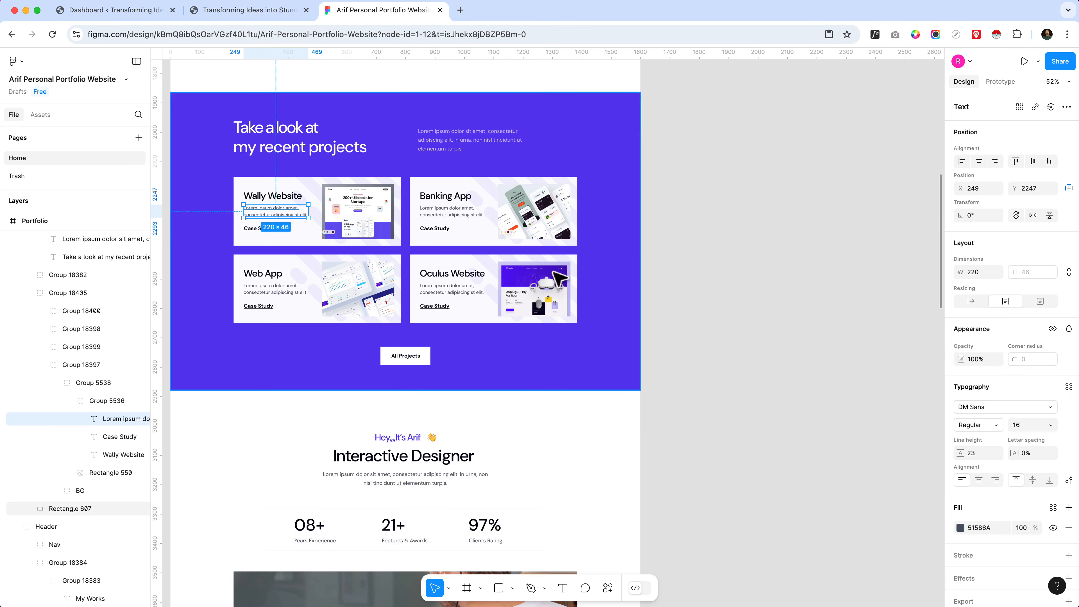
scroll(713, 294, "up", 5)
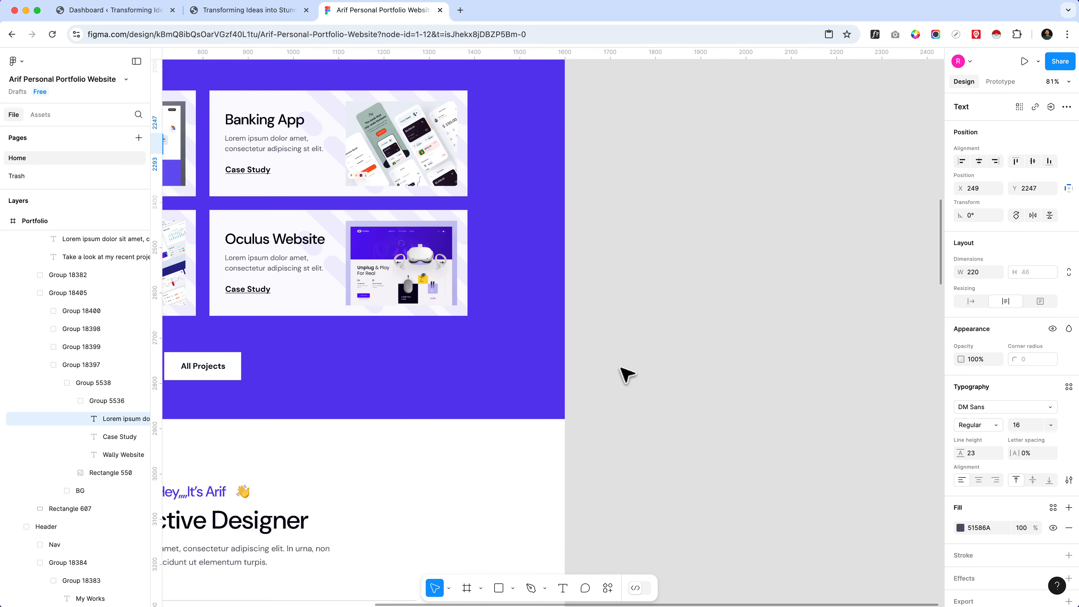
scroll(789, 346, "down", 5)
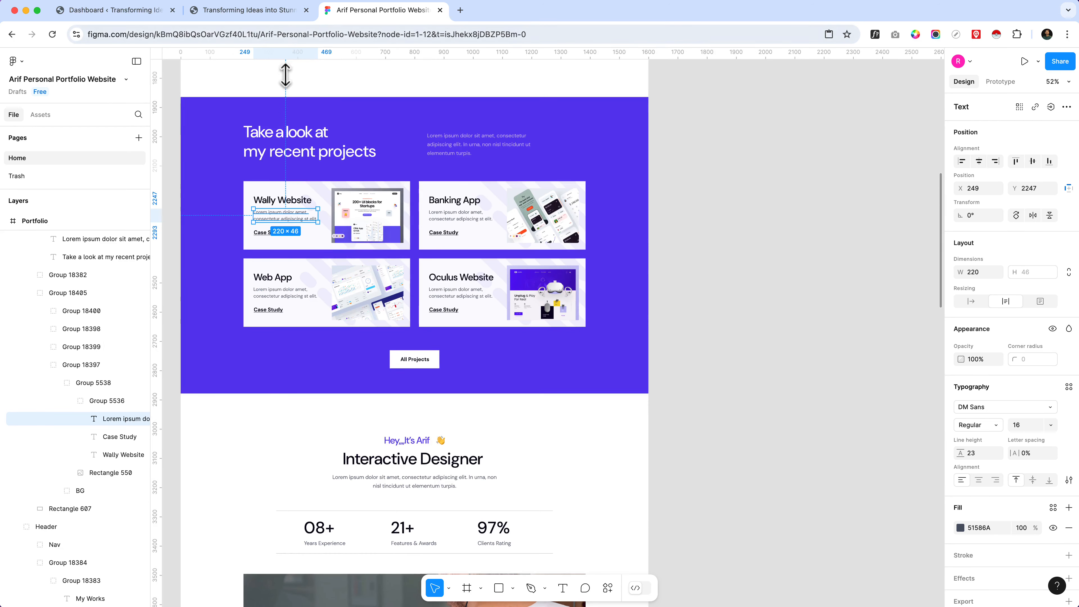
scroll(289, 90, "up", 5)
scroll(589, 241, "down", 5)
scroll(592, 243, "up", 10)
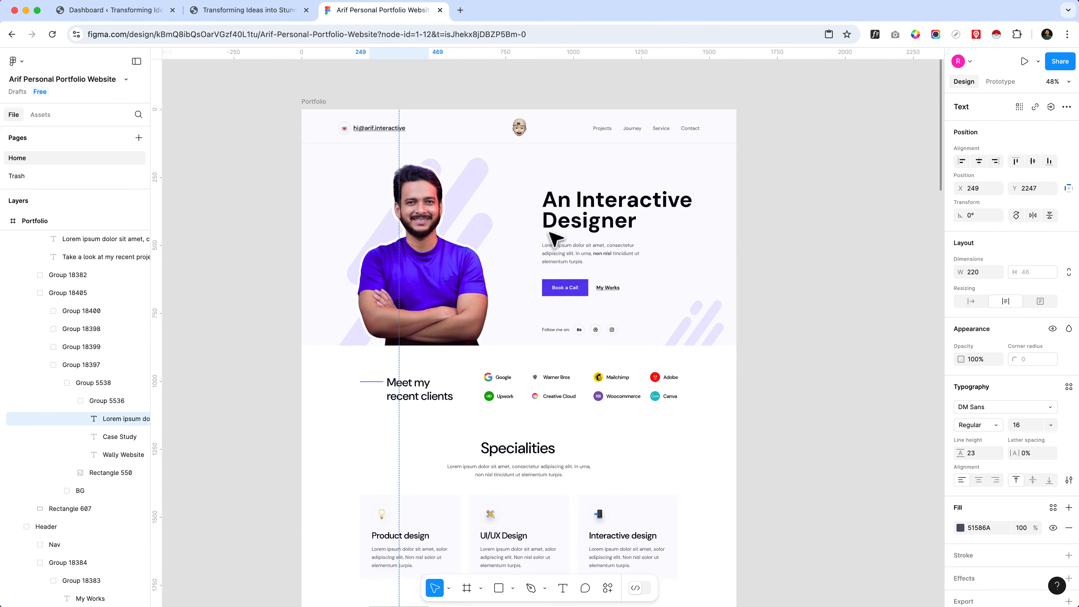
scroll(534, 256, "up", 5)
left_click(475, 293)
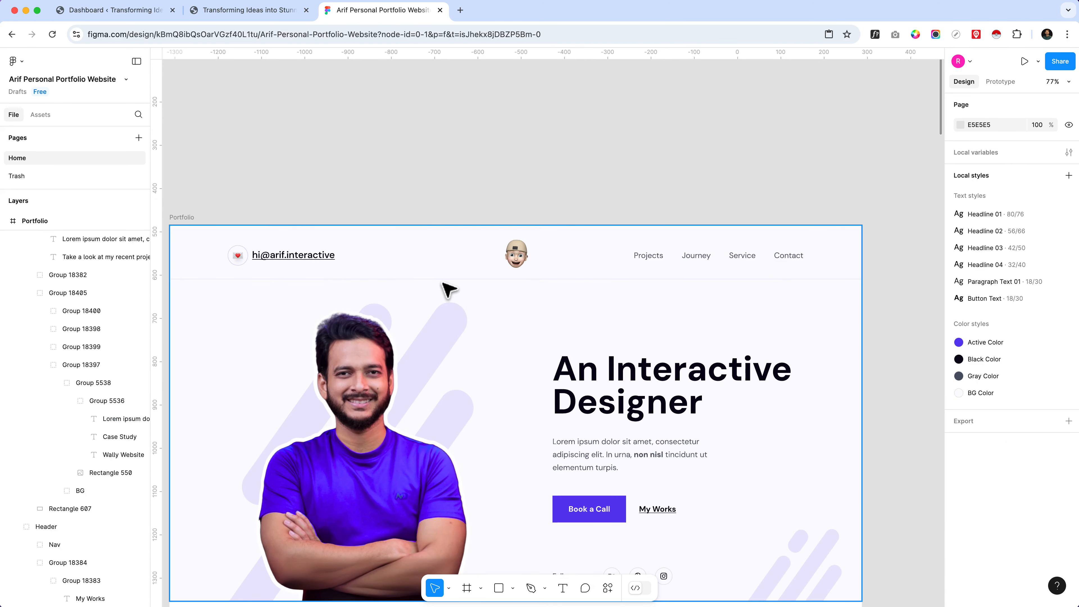
scroll(444, 283, "up", 5)
scroll(505, 286, "down", 5)
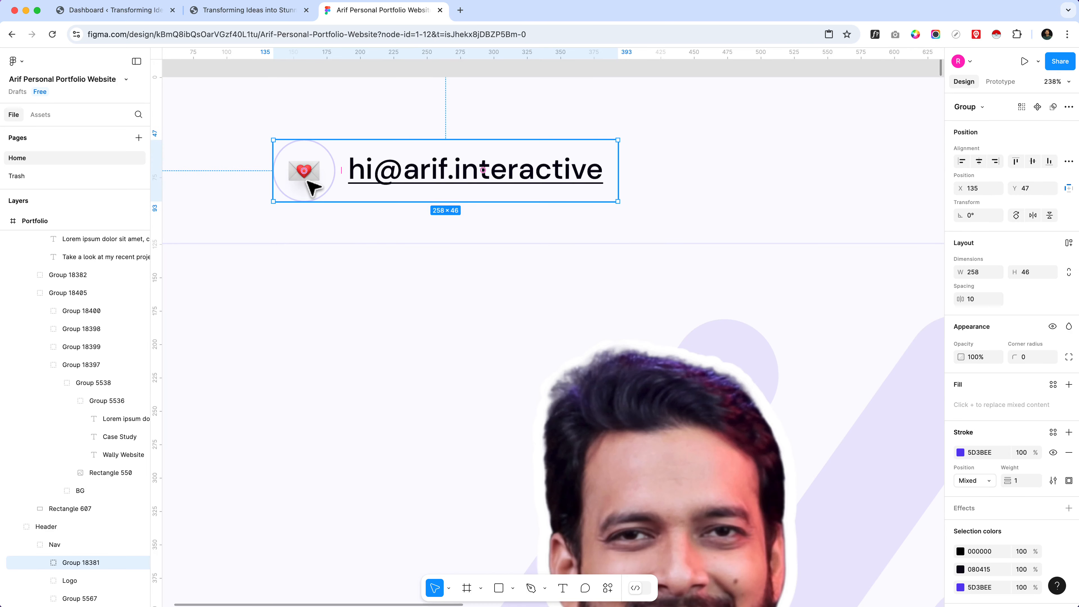
Step: Select the heart envelope image inside the circular icon beside the e-mail address in the portfolio header
double_click(308, 182)
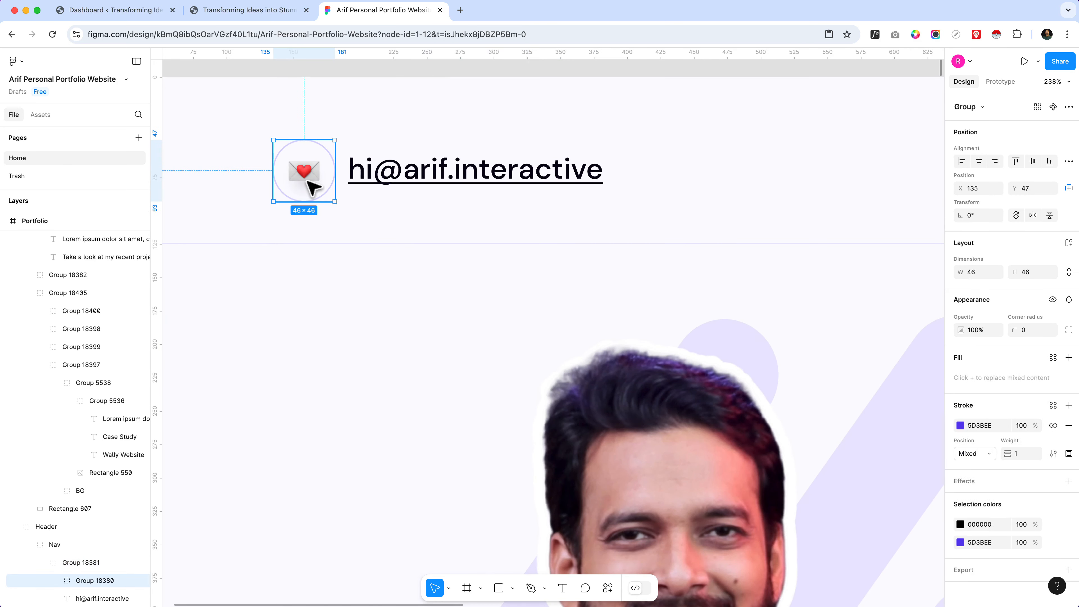
double_click(308, 181)
left_click(313, 198)
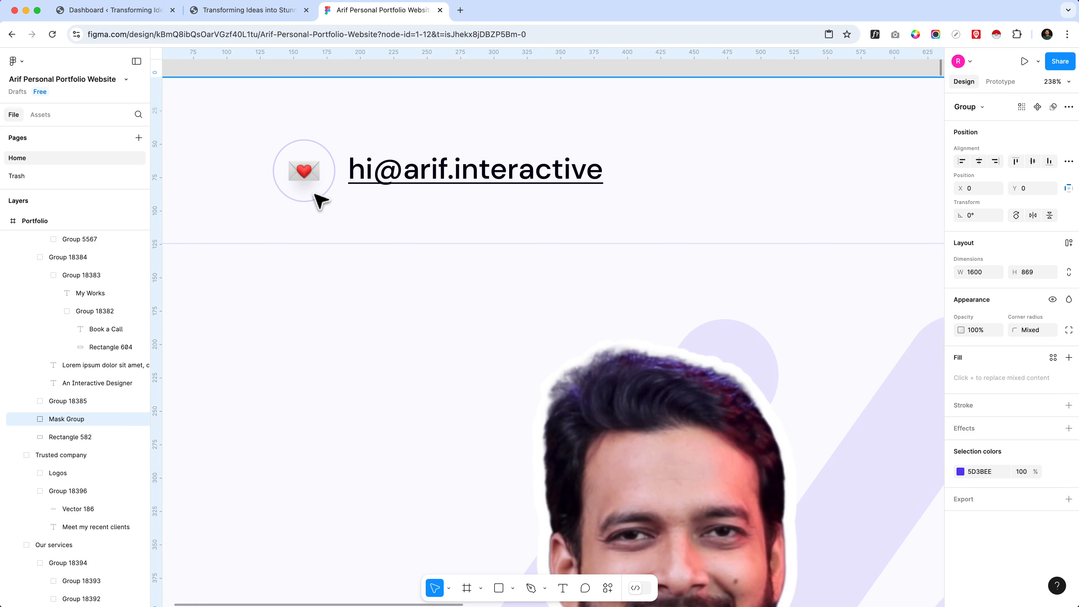
scroll(317, 199, "up", 5)
scroll(294, 153, "down", 2)
left_click(289, 146)
scroll(290, 170, "down", 3)
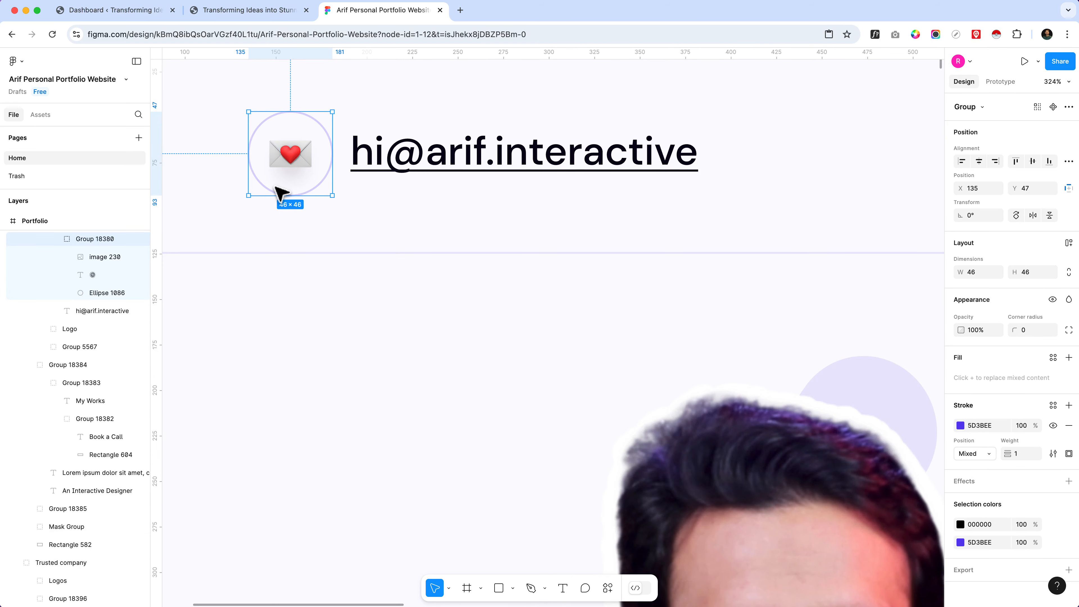
scroll(283, 189, "down", 2)
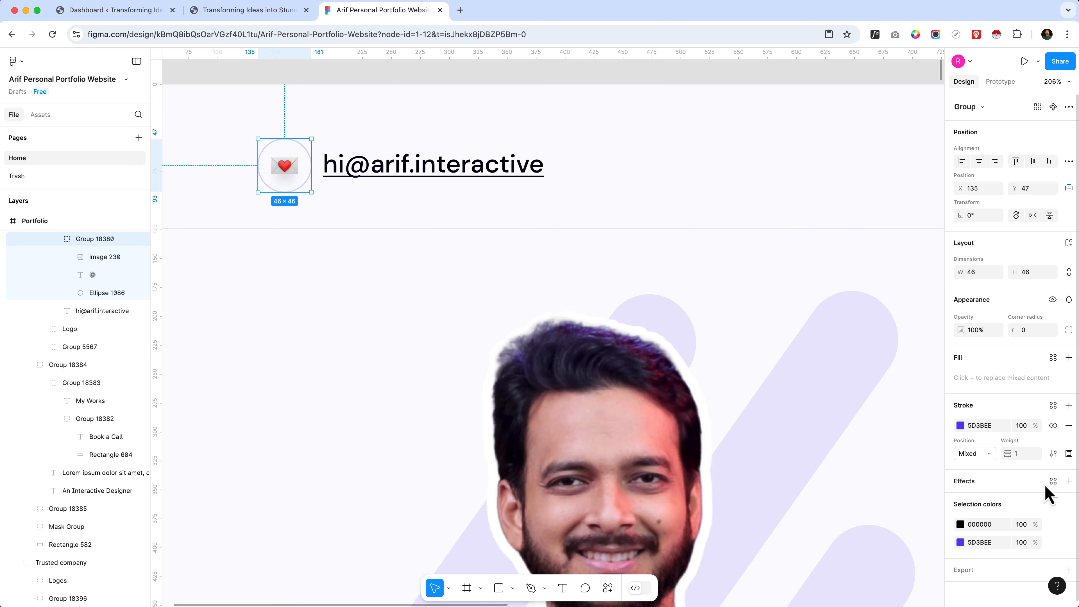
scroll(1055, 516, "down", 1)
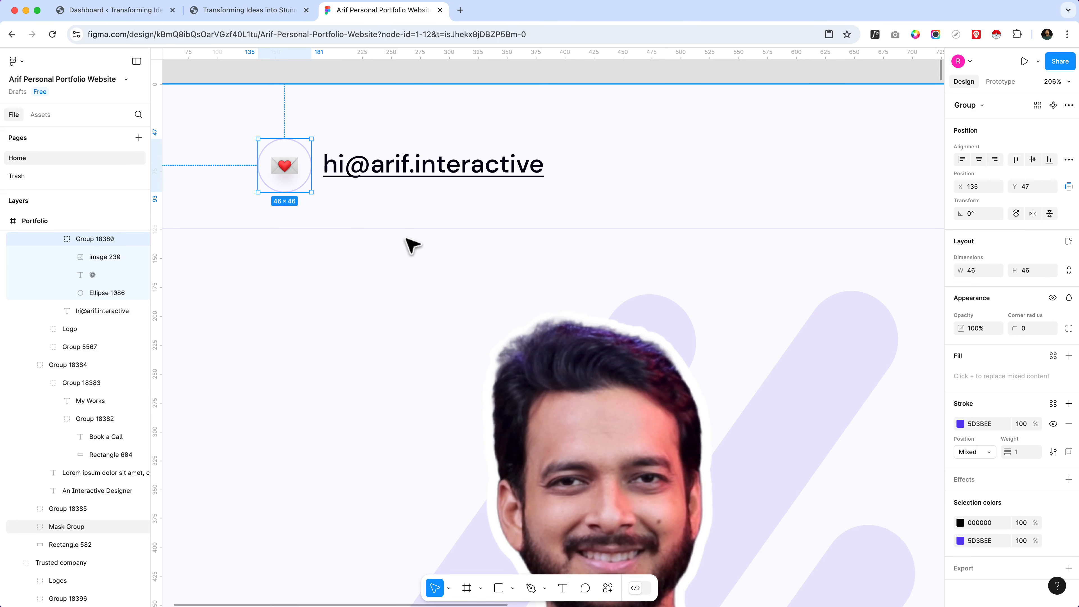
double_click(291, 172)
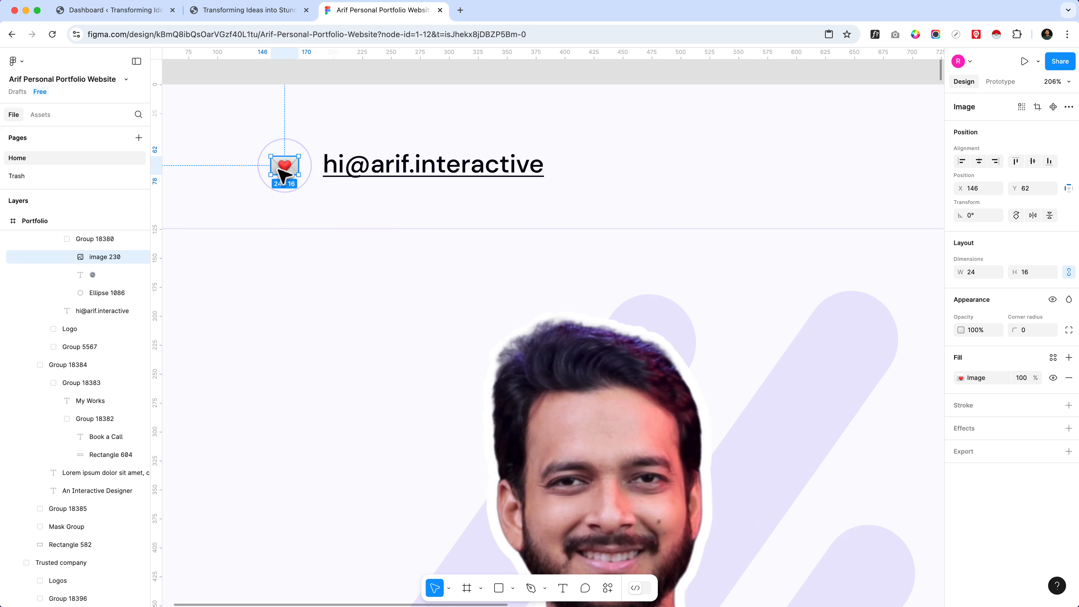
scroll(203, 208, "down", 3)
scroll(250, 191, "up", 3)
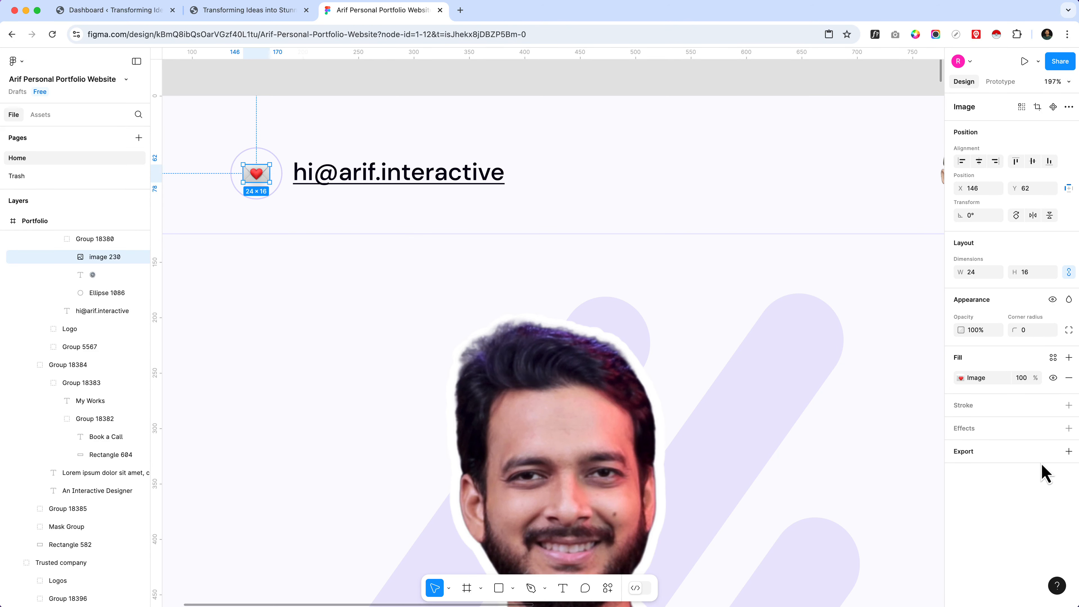
Step: Export the envelope image as SVG and check the downloaded file in a temporary browser tab
left_click(1069, 452)
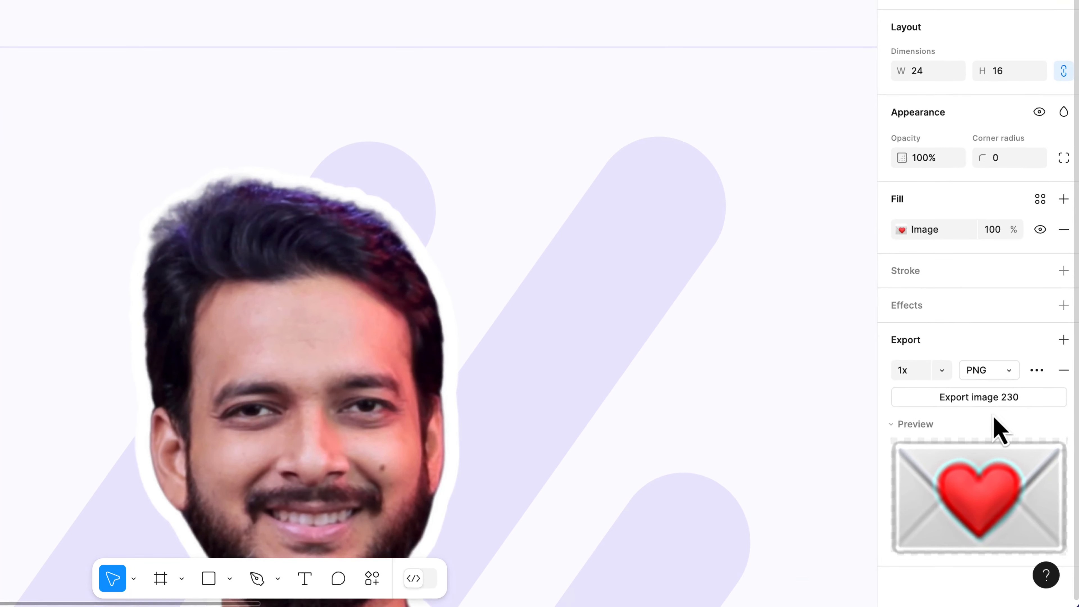
left_click(1012, 375)
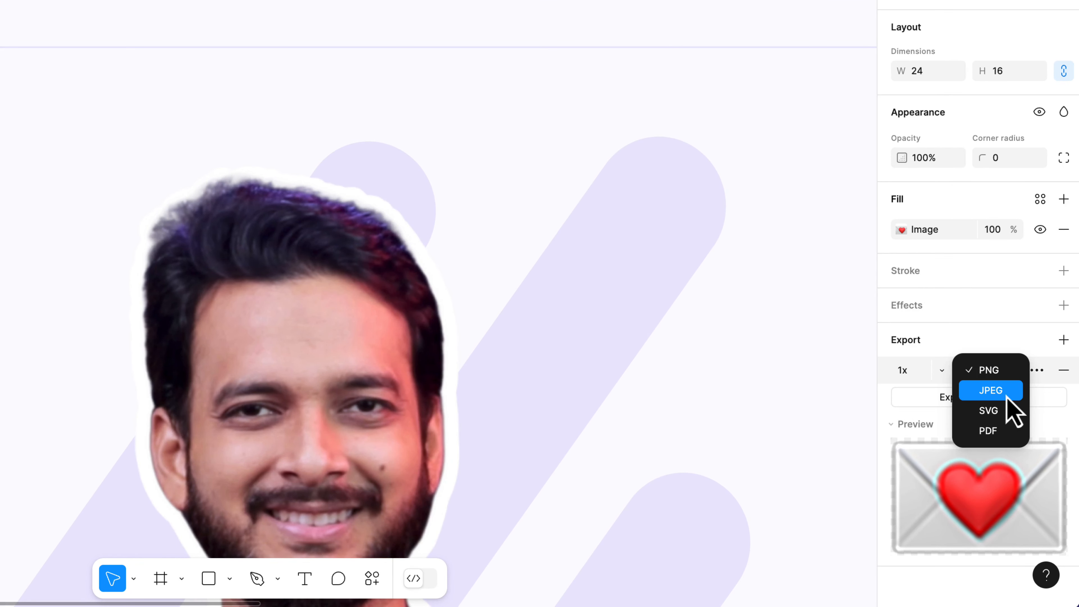
left_click(1000, 411)
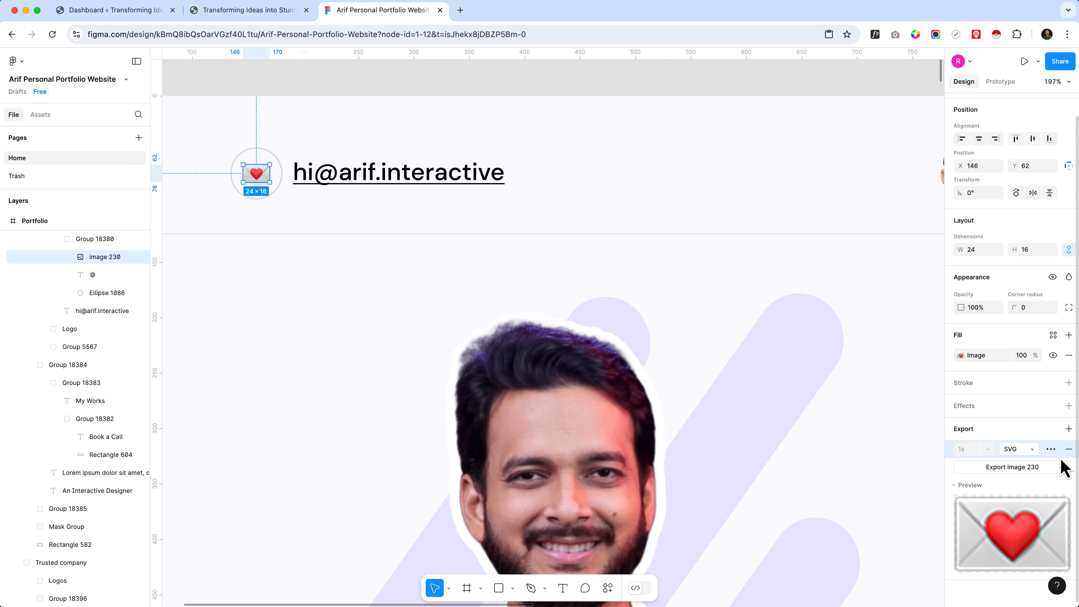
left_click(1013, 468)
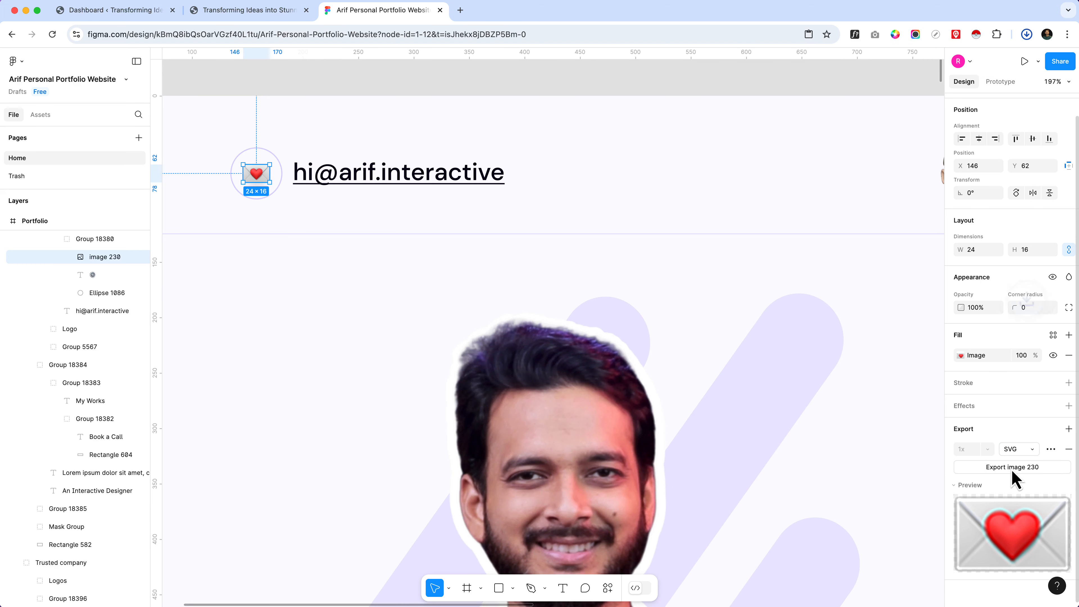
left_click_drag(949, 67, 458, 27)
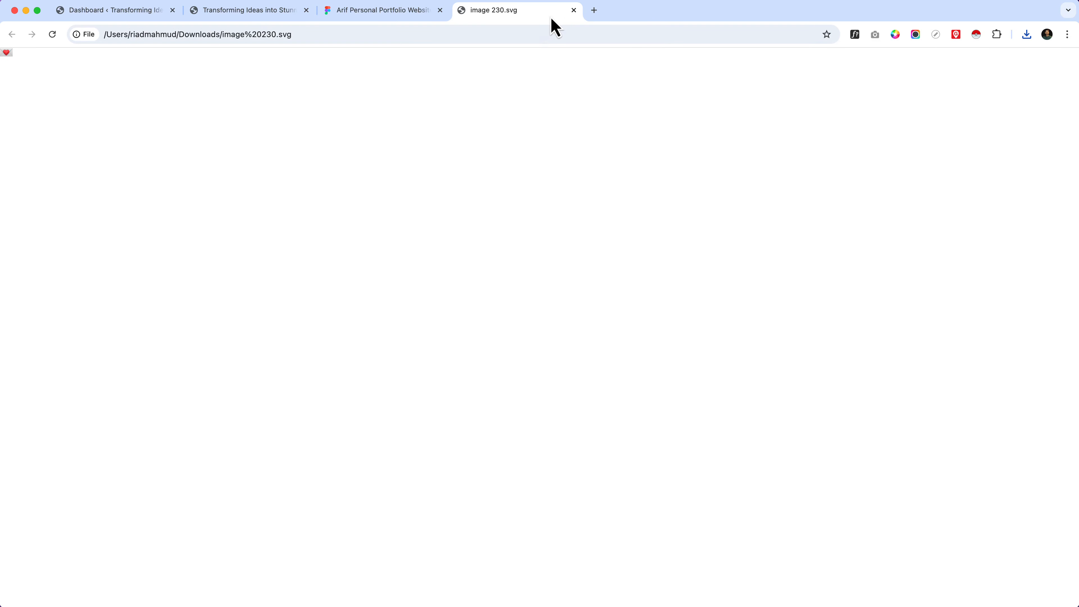
left_click(573, 10)
Step: Switch to the WordPress dashboard and open the page for adding a new plugin
left_click(92, 11)
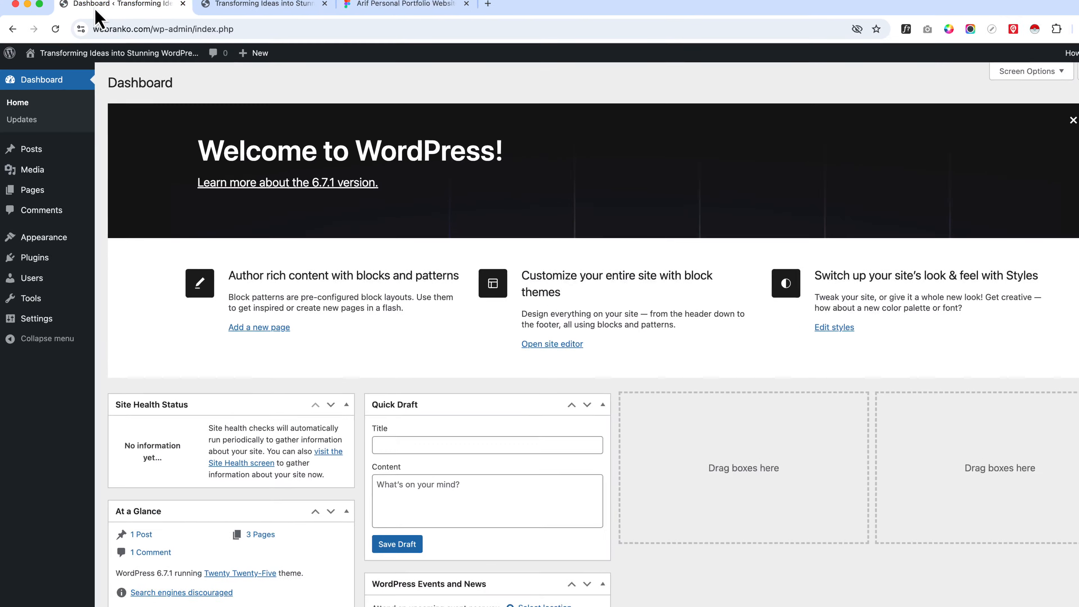
mouse_move(44, 295)
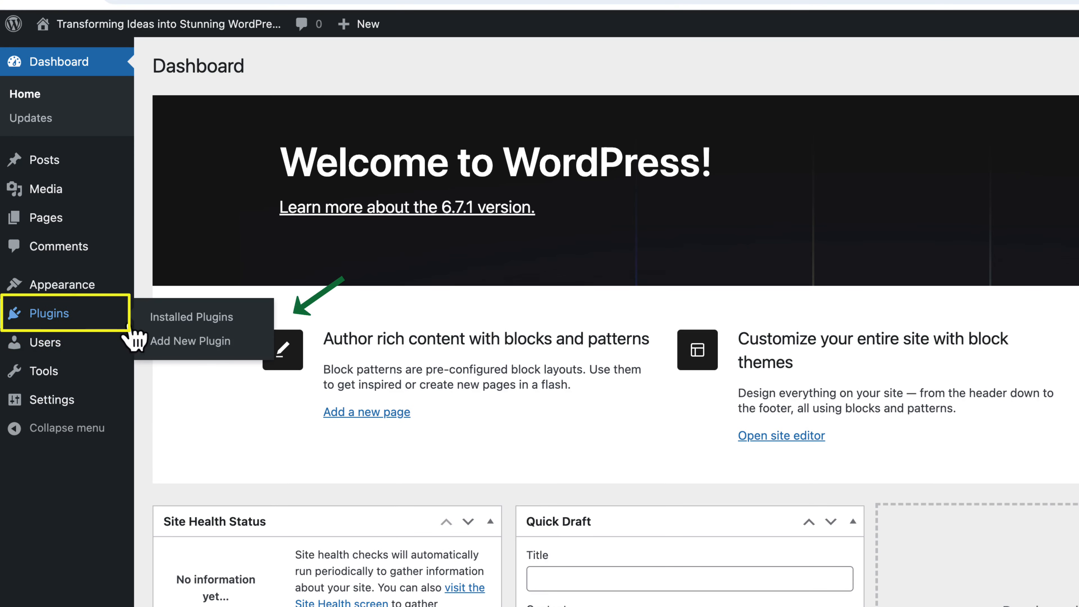
left_click(190, 341)
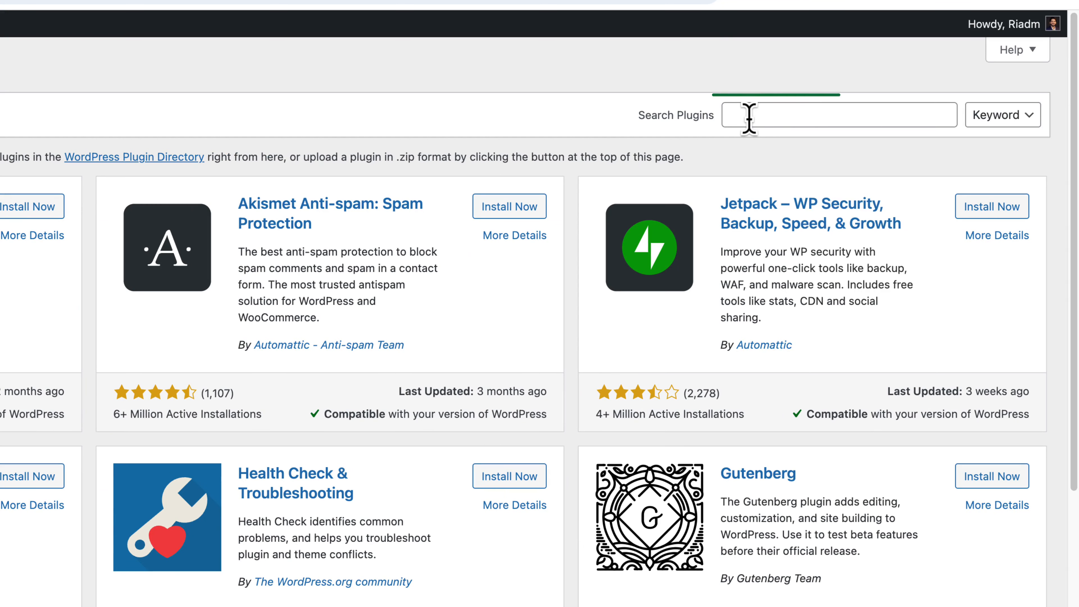
Step: Search the plugin directory for "svg support", and install and activate the SVG Support plugin
left_click(749, 114)
type("s")
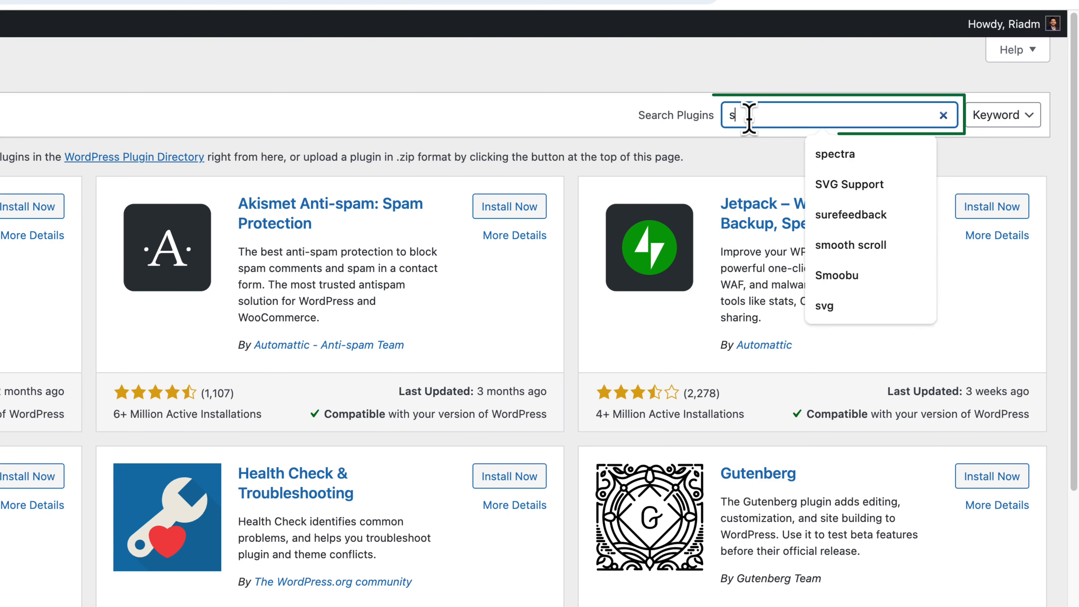
type("vg")
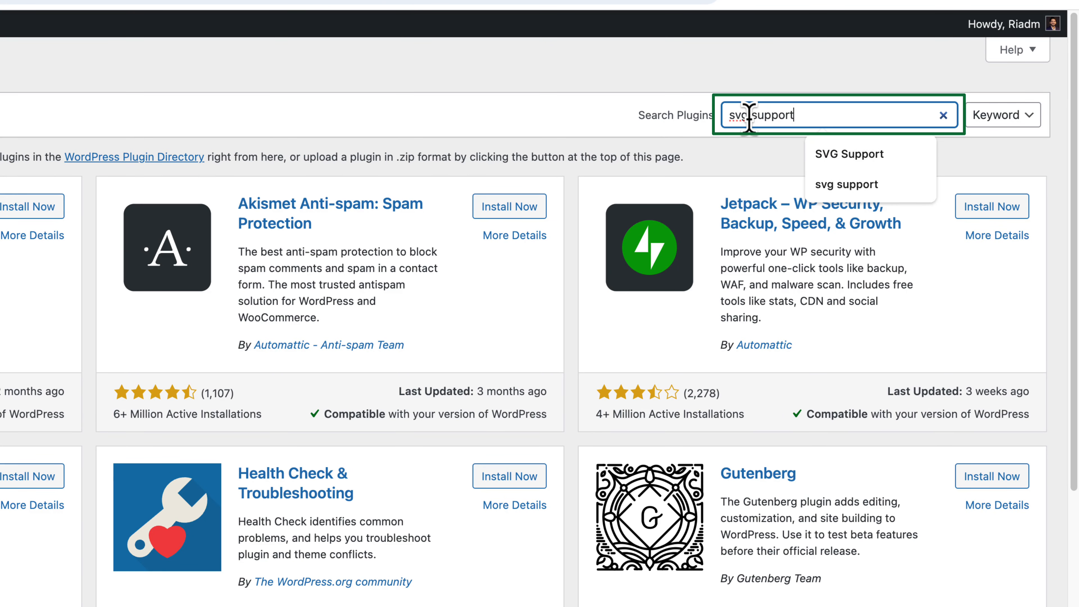
type(" support")
key("Return")
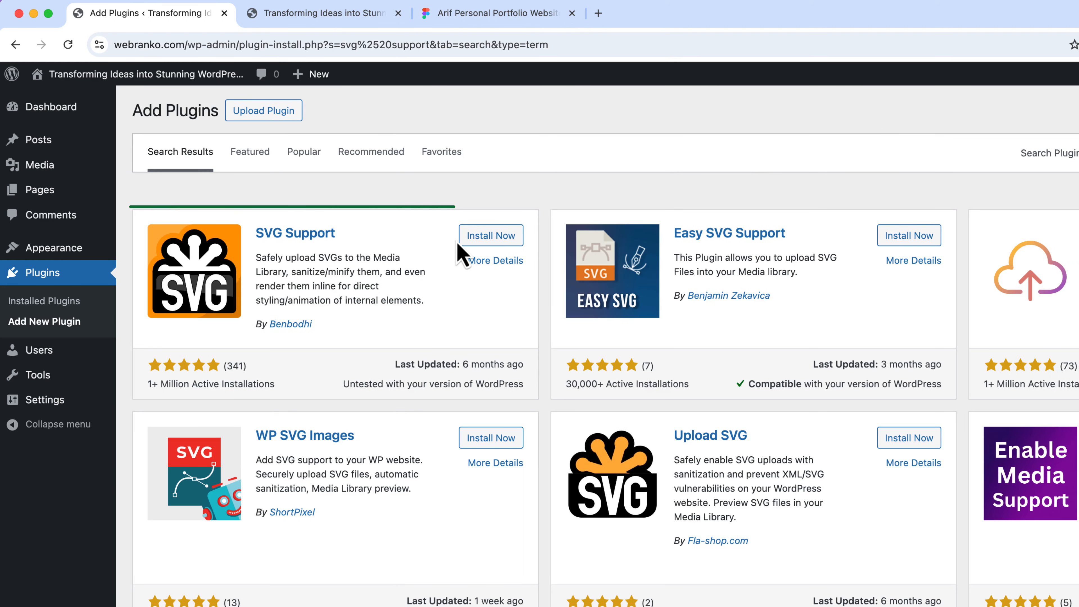
left_click(490, 236)
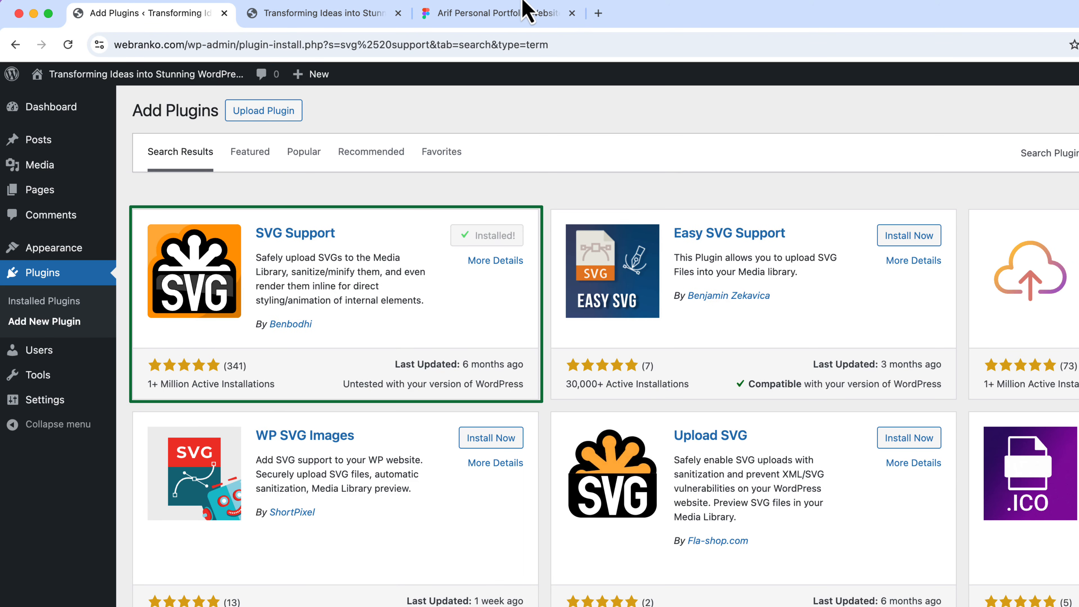
left_click(493, 238)
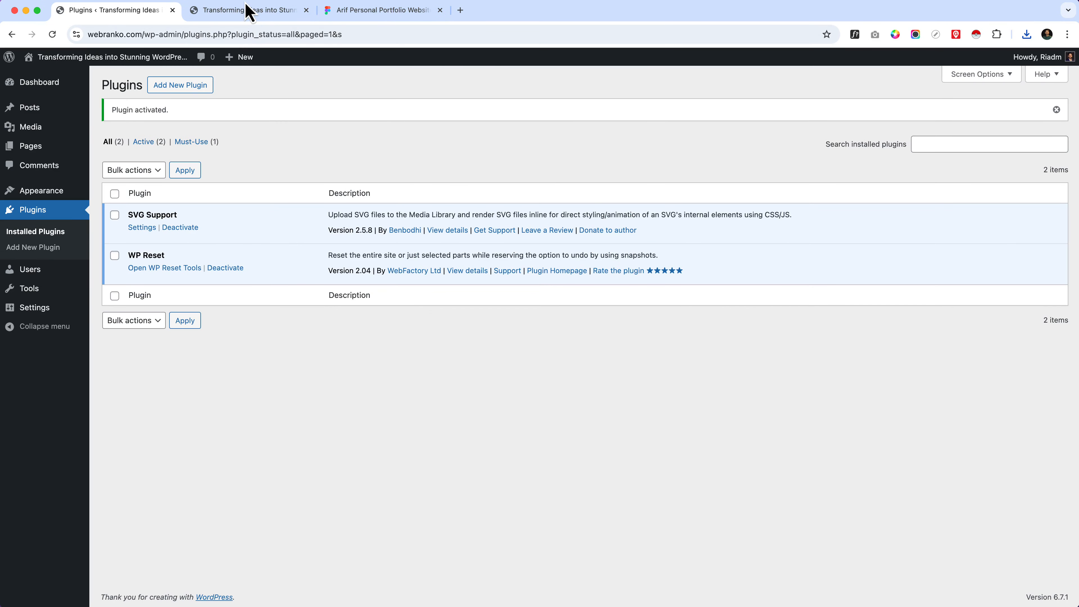
Step: Open the Appearance site editor in a new browser tab and switch to that tab
left_click(251, 10)
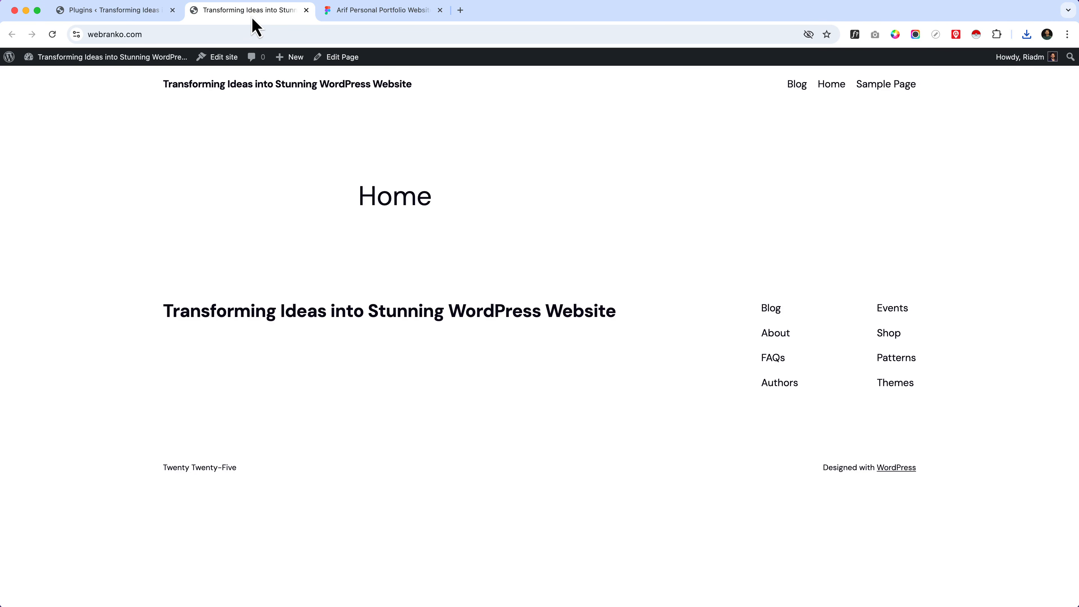
left_click(135, 12)
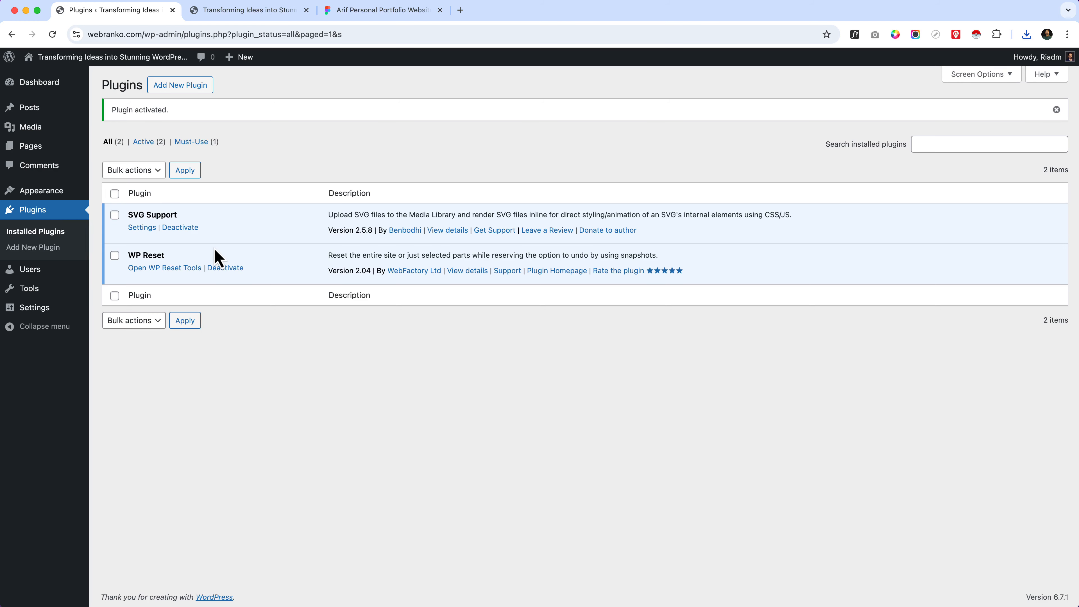
mouse_move(27, 192)
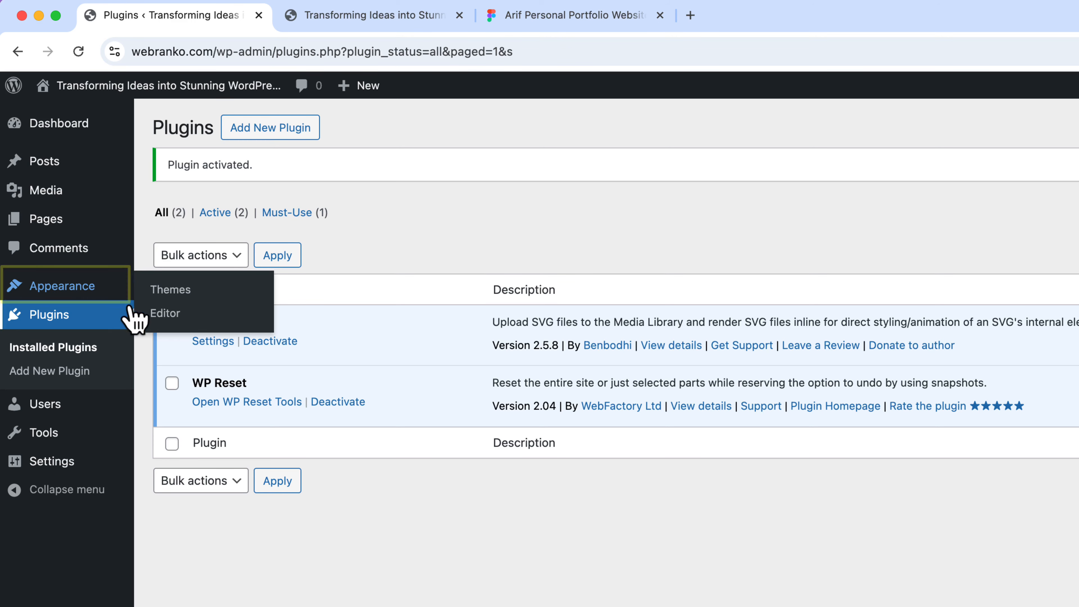
mouse_move(97, 291)
right_click(175, 313)
left_click(221, 326)
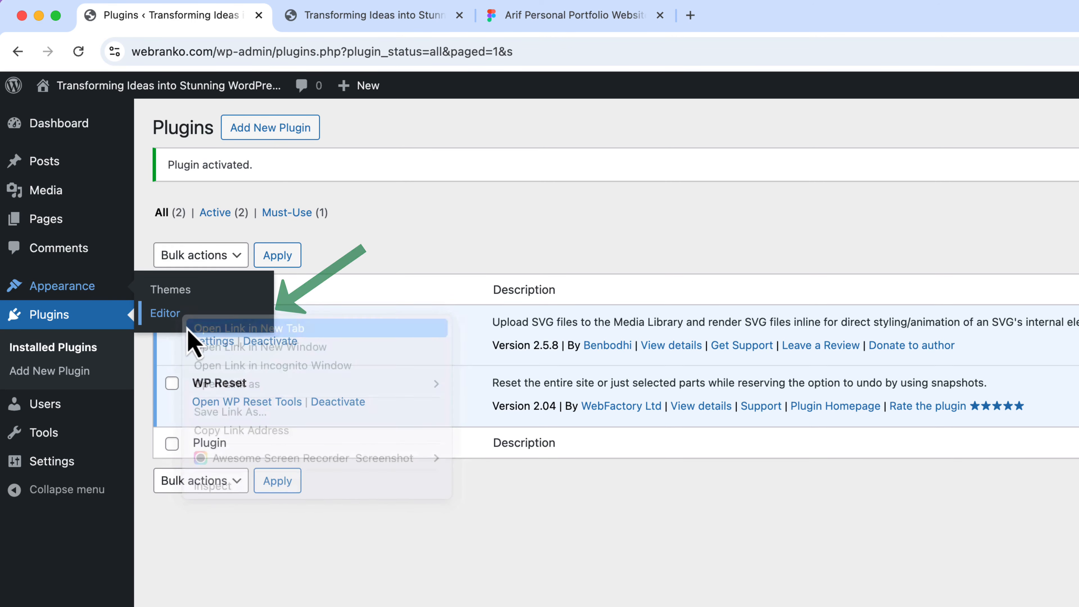
left_click(373, 15)
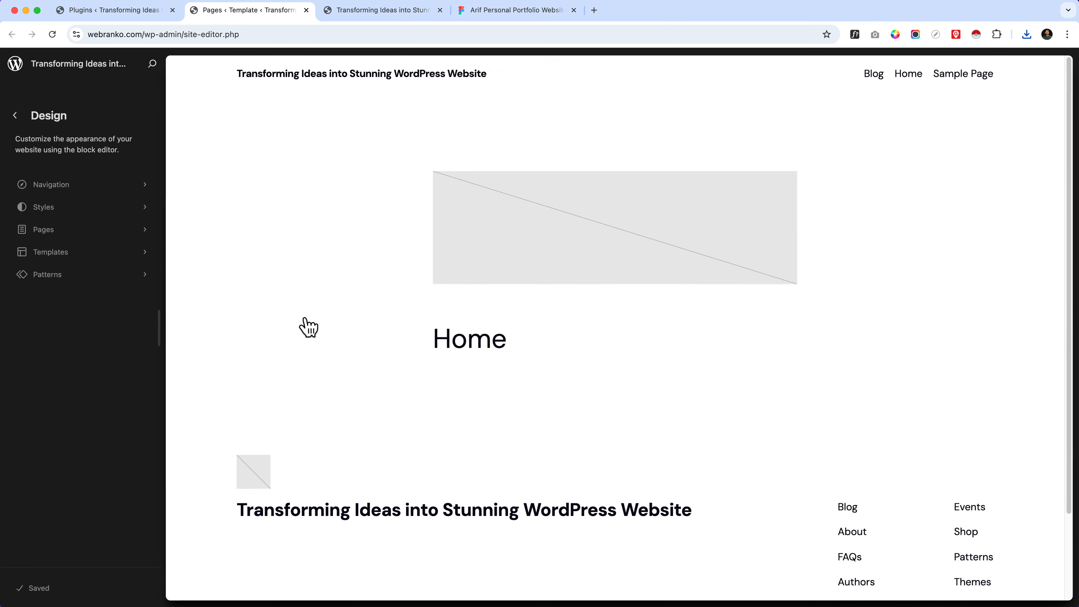
Step: Open the Home page in the site editor, dismiss the pattern chooser and return to the Design overview
left_click(375, 258)
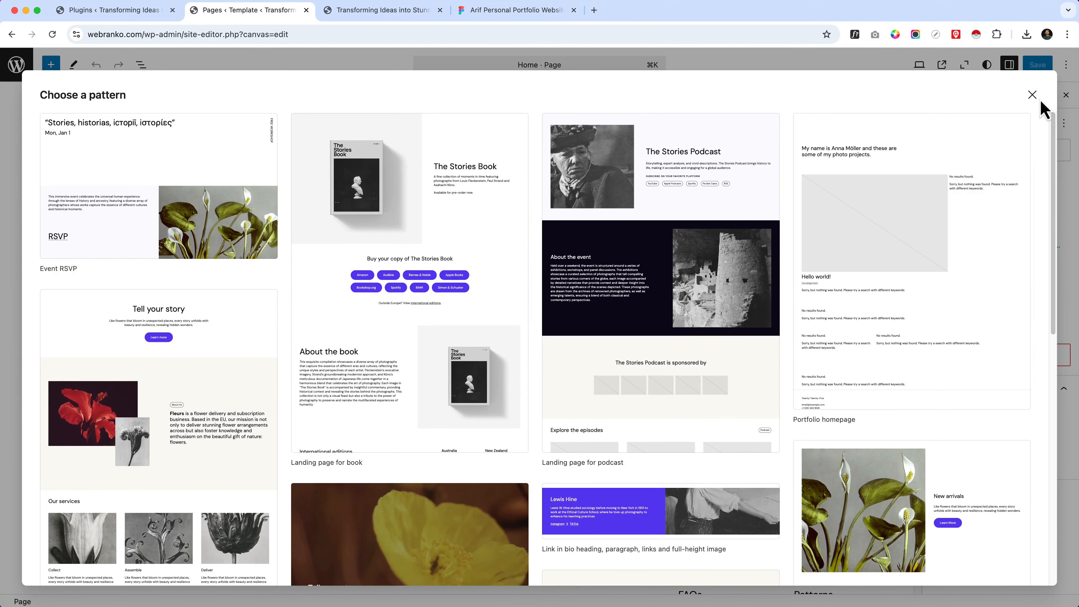
left_click(1032, 95)
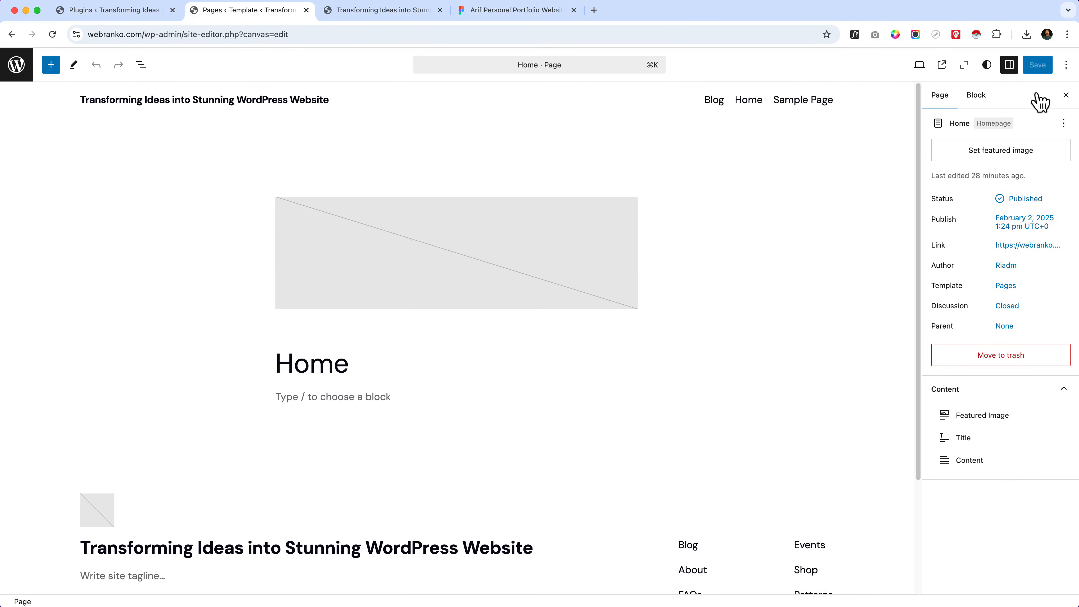
left_click(16, 65)
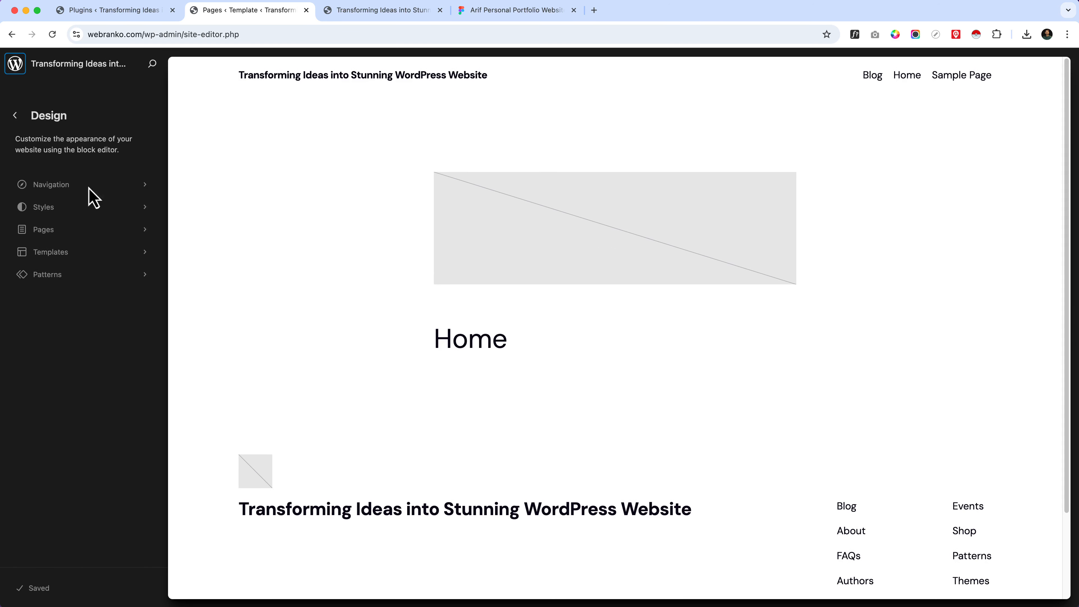
Step: Examine the site's templates, the full pattern collection and the header, footer and general template parts
left_click(67, 254)
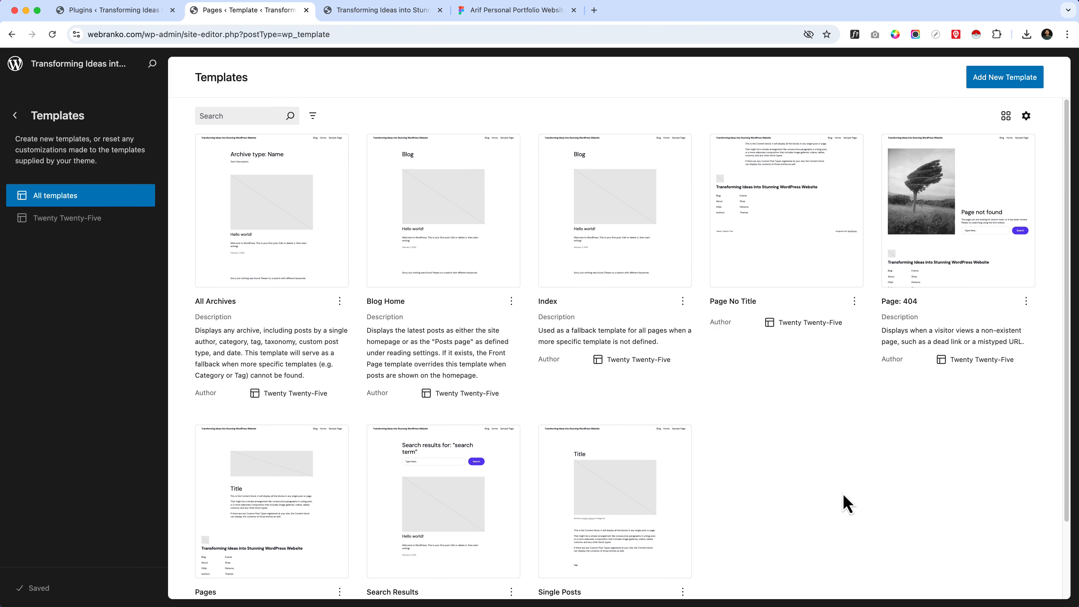
left_click(15, 117)
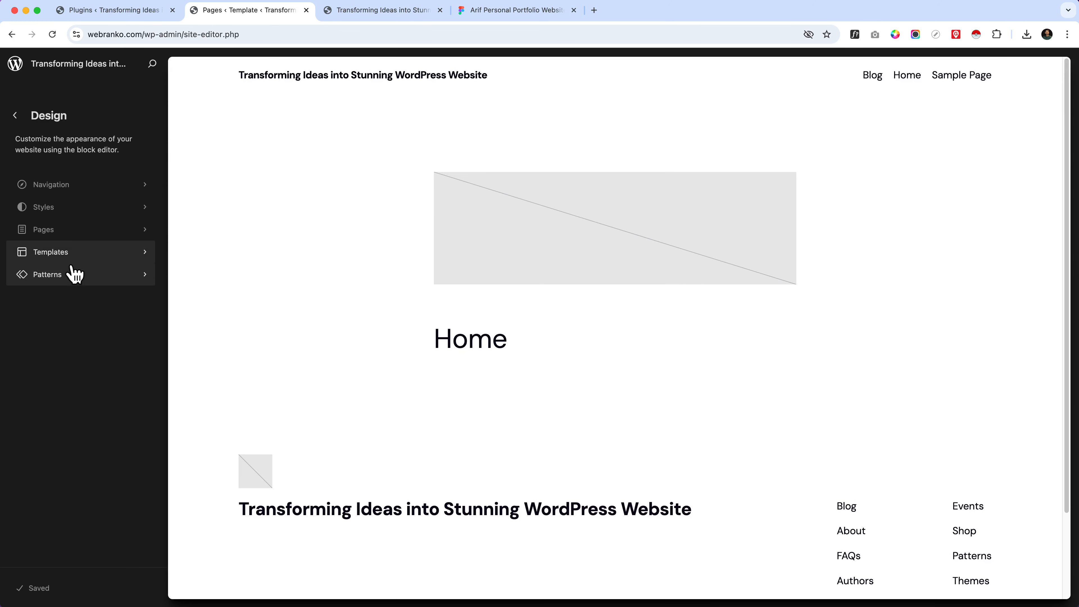
left_click(74, 274)
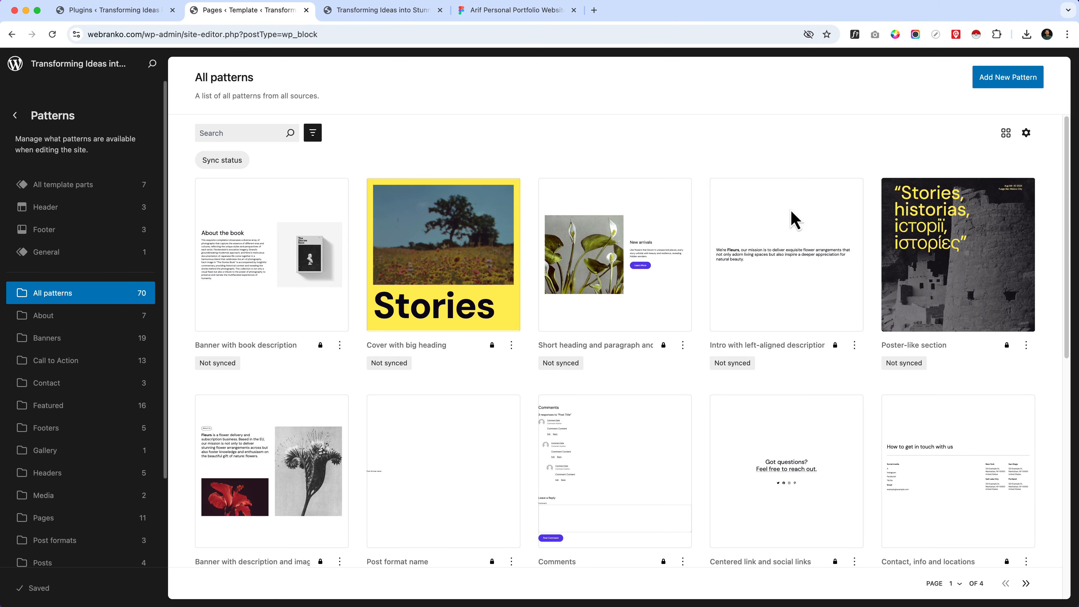
scroll(714, 266, "down", 1)
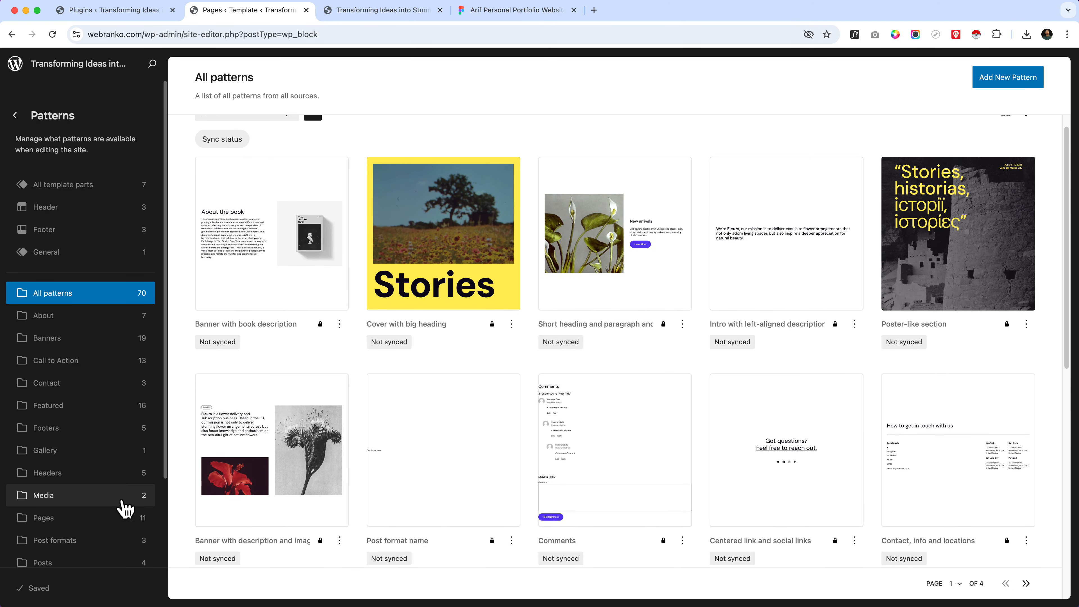
left_click(95, 211)
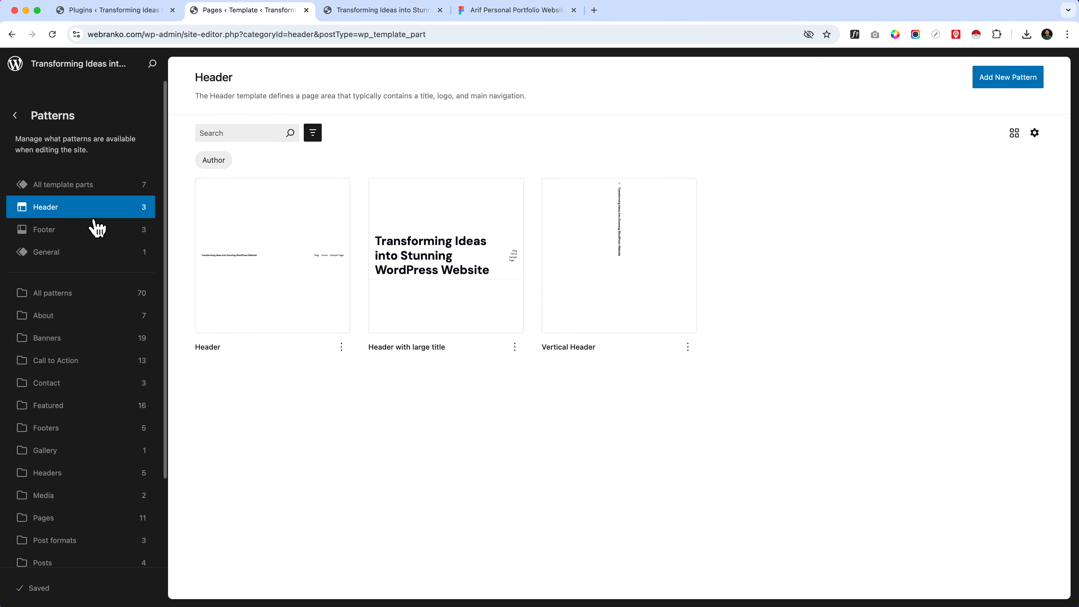
left_click(94, 233)
left_click(94, 255)
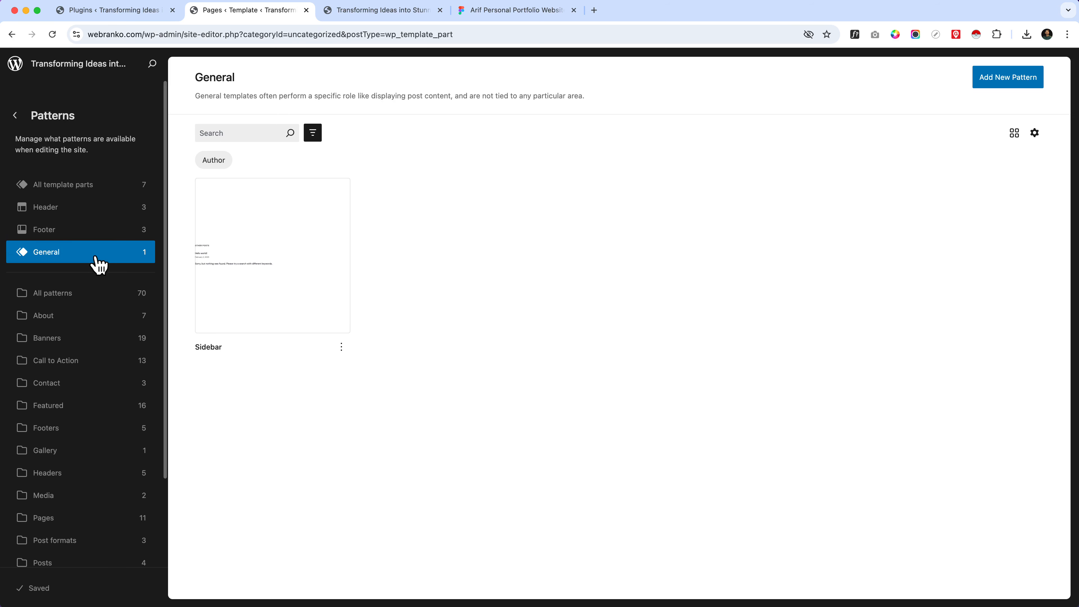
Step: Open the Header template part from the header patterns and return to the Design overview
left_click(110, 209)
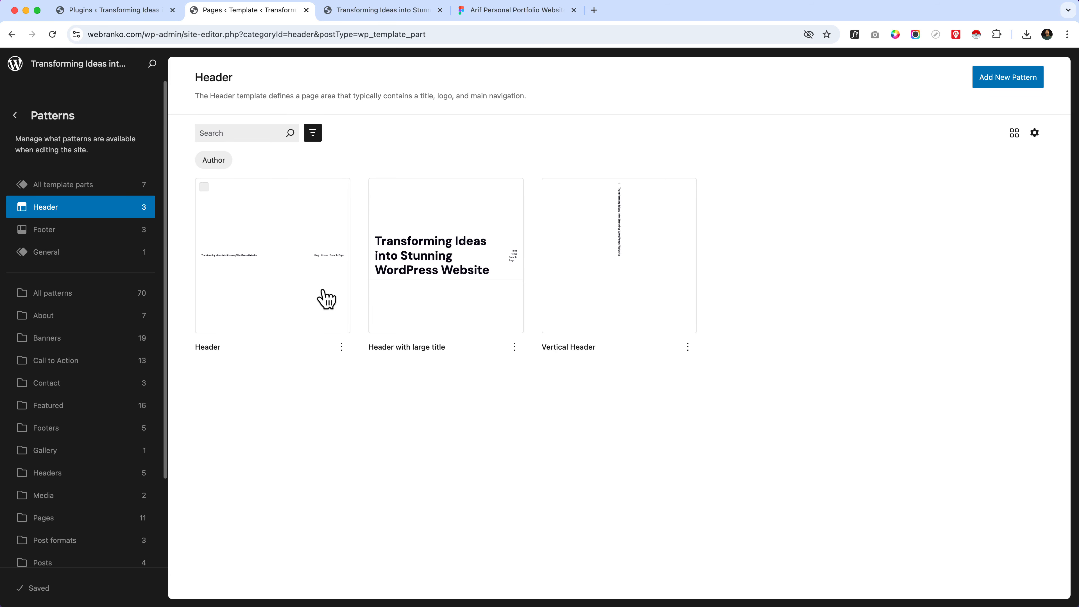
left_click(327, 300)
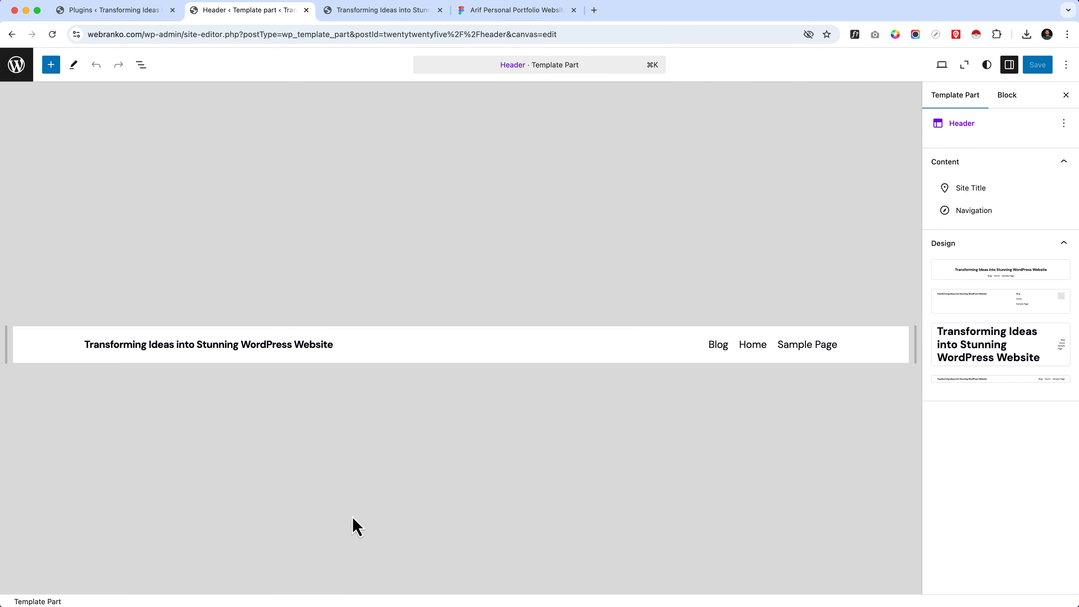
left_click(31, 75)
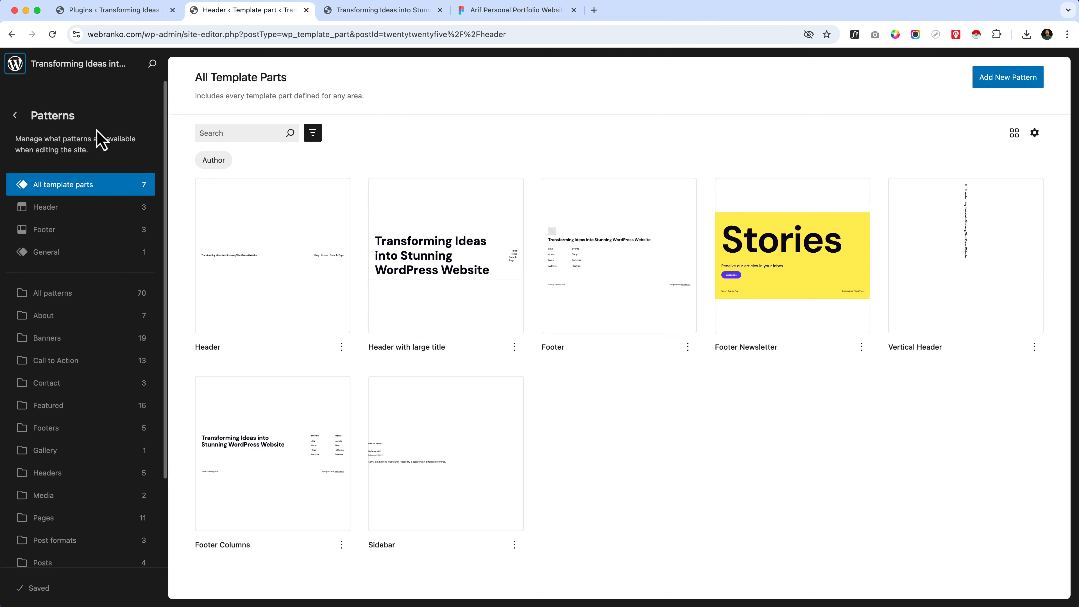
left_click(14, 115)
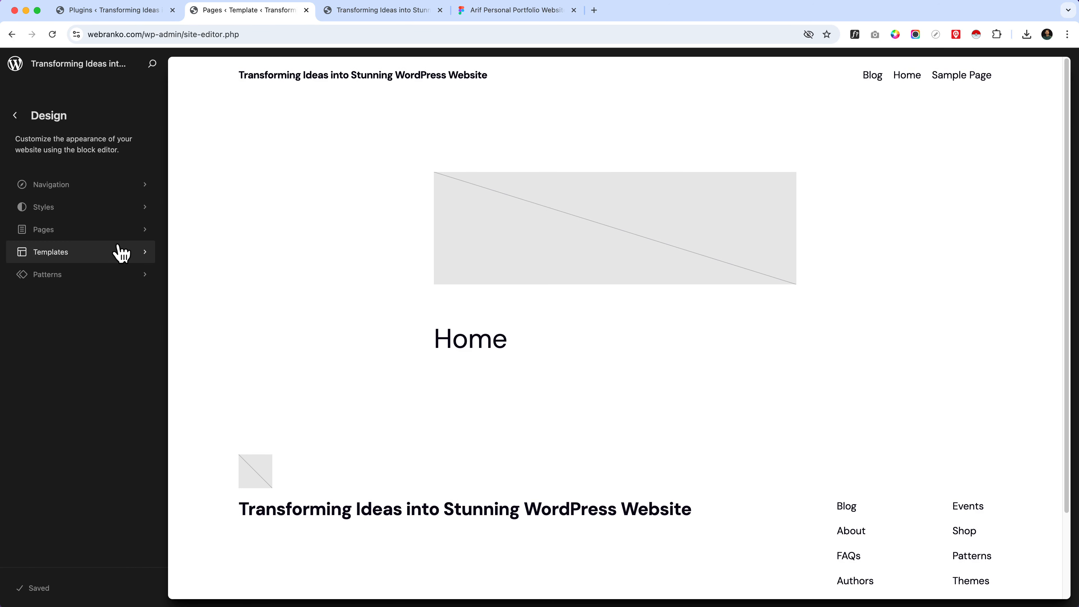
Step: Open the Home page for editing without a starter pattern, search the commands for "header" and open the Header template part
left_click(272, 203)
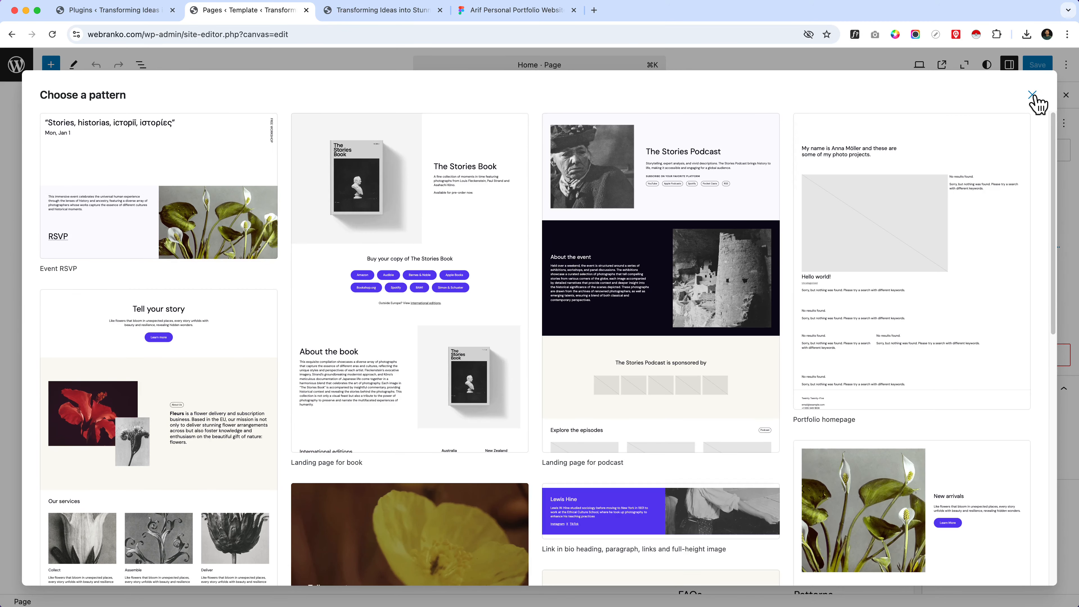
left_click(1033, 94)
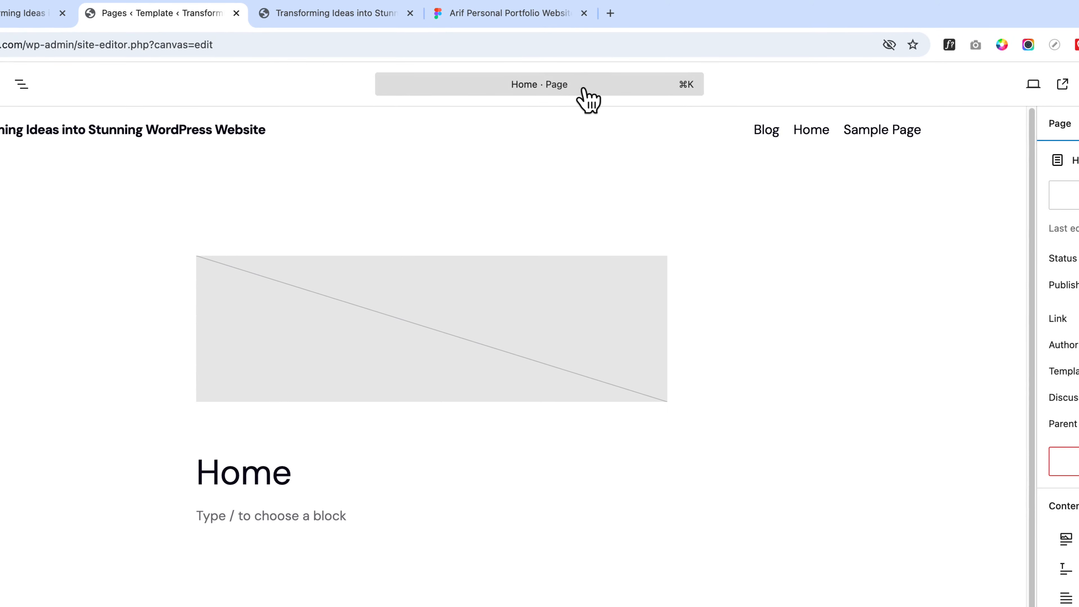
left_click(585, 91)
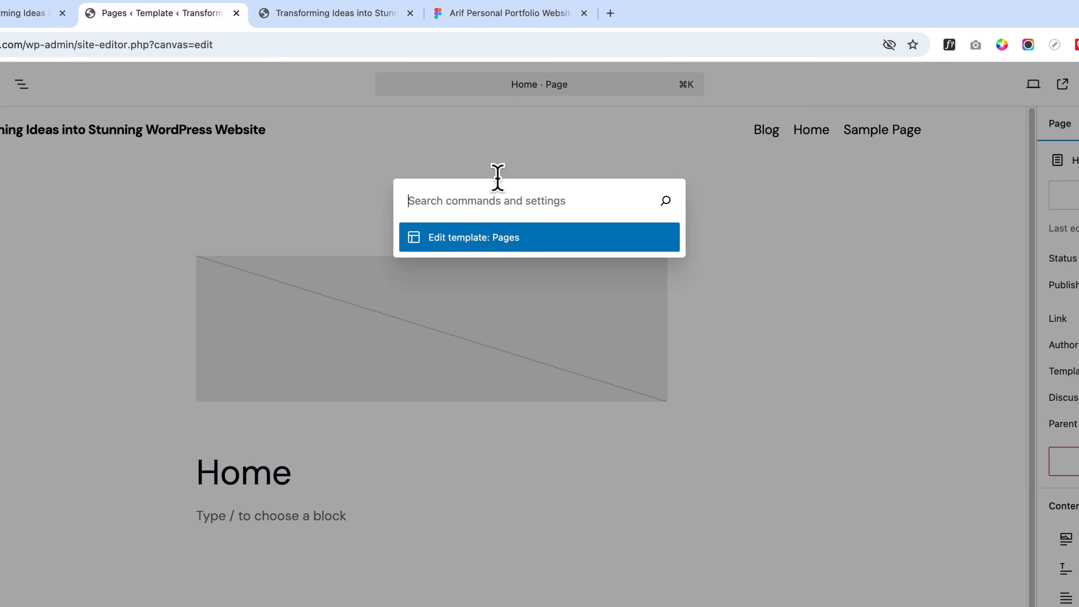
key("Escape")
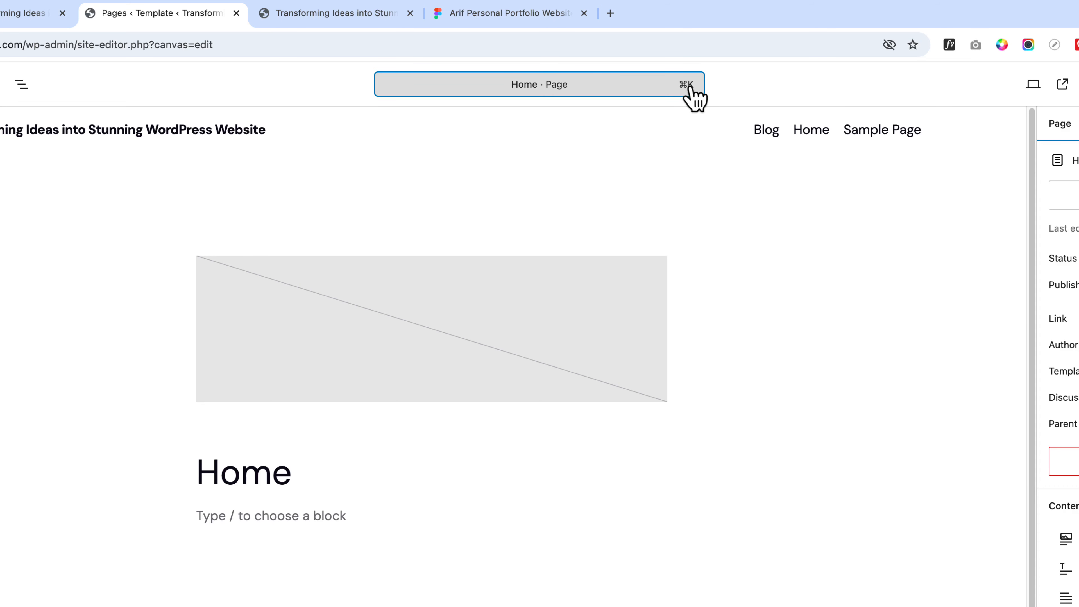
key("super+k")
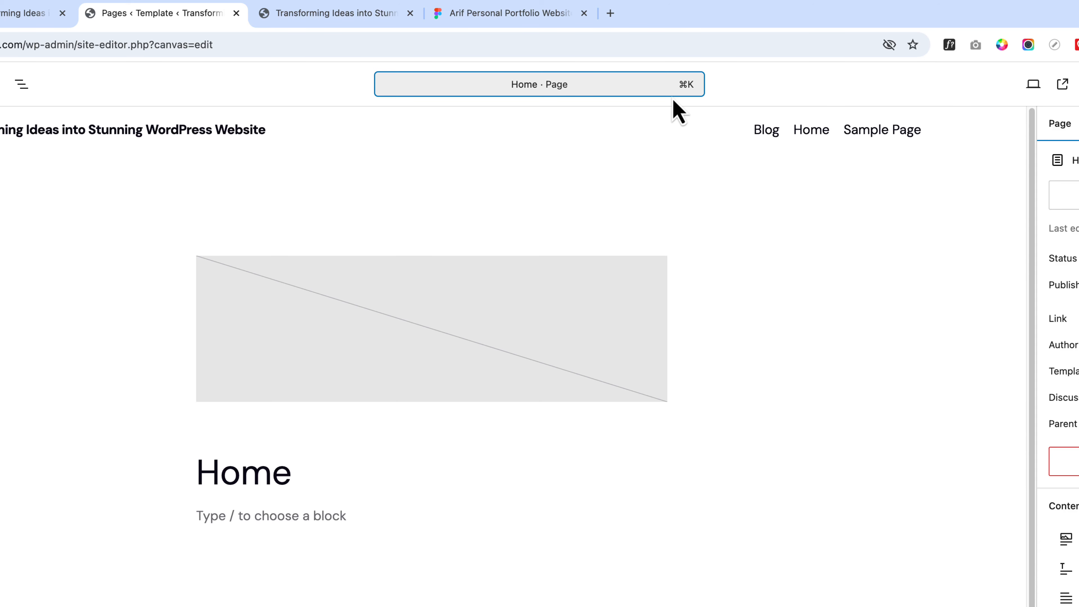
left_click(673, 96)
type("header")
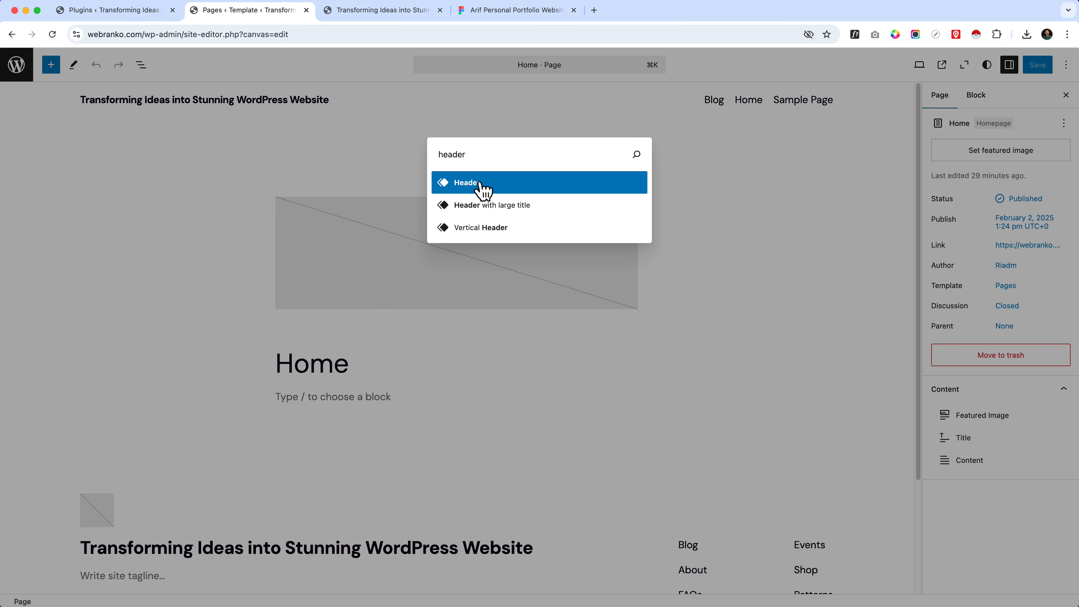
left_click(484, 191)
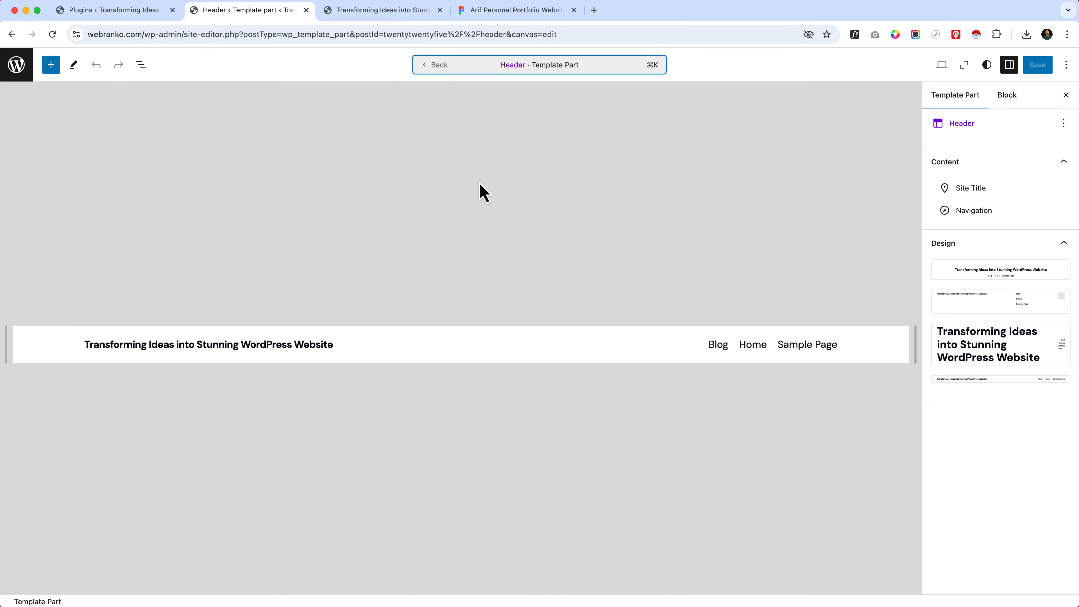
Step: Replace the header's site title with the contact e-mail address copied from the Figma design
left_click(241, 345)
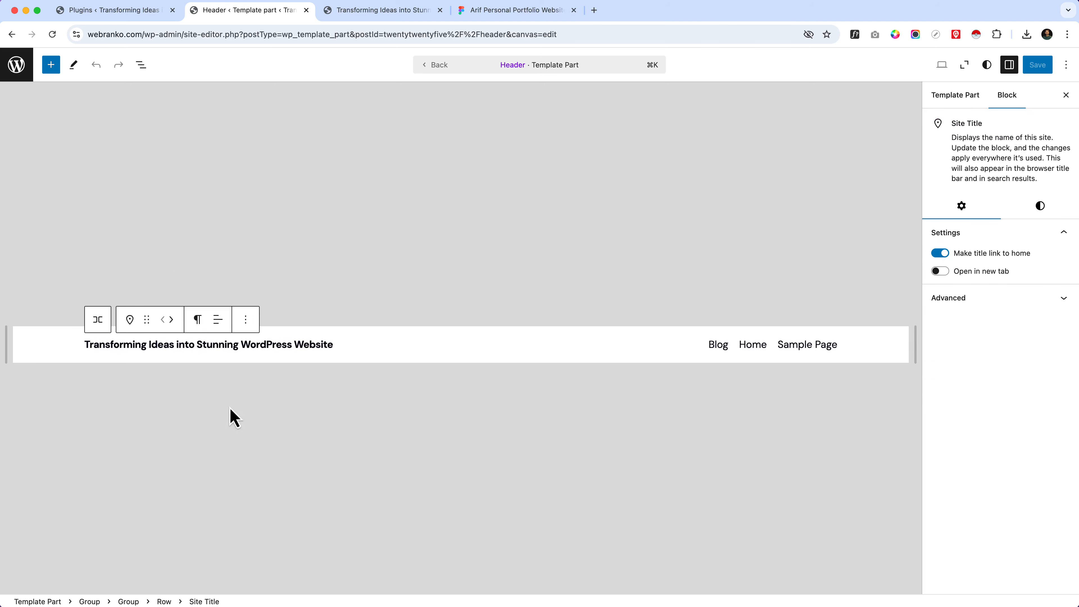
left_click(488, 12)
double_click(389, 181)
key("super+c")
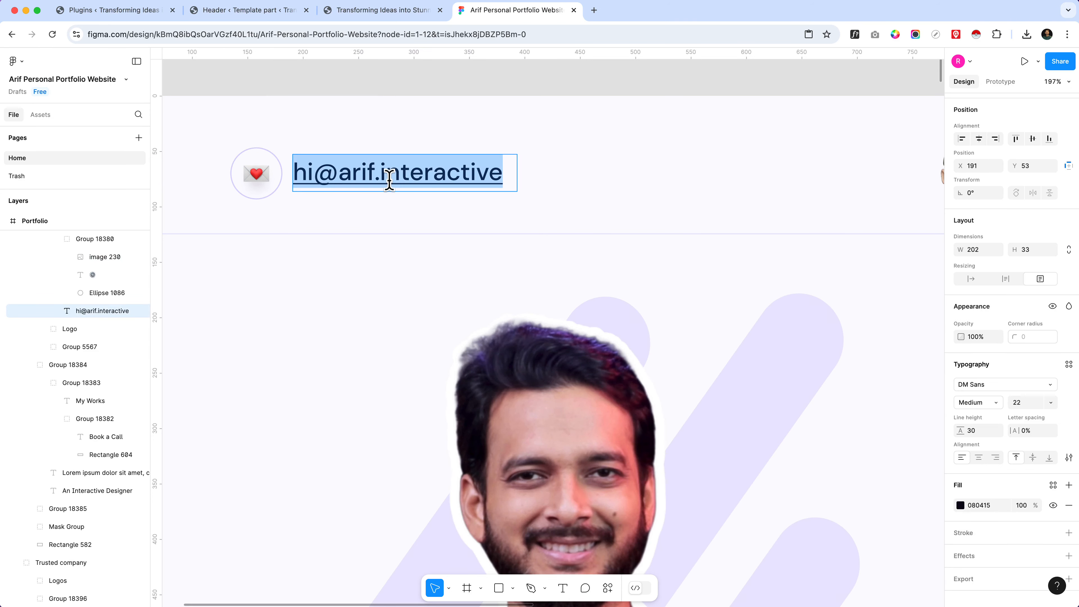
left_click(359, 14)
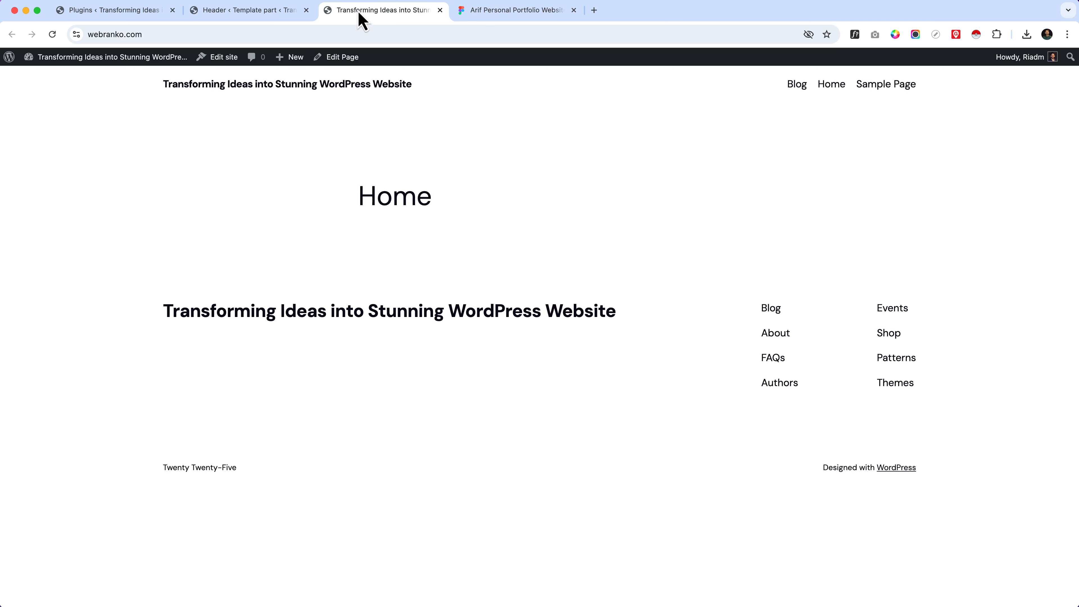
left_click(268, 12)
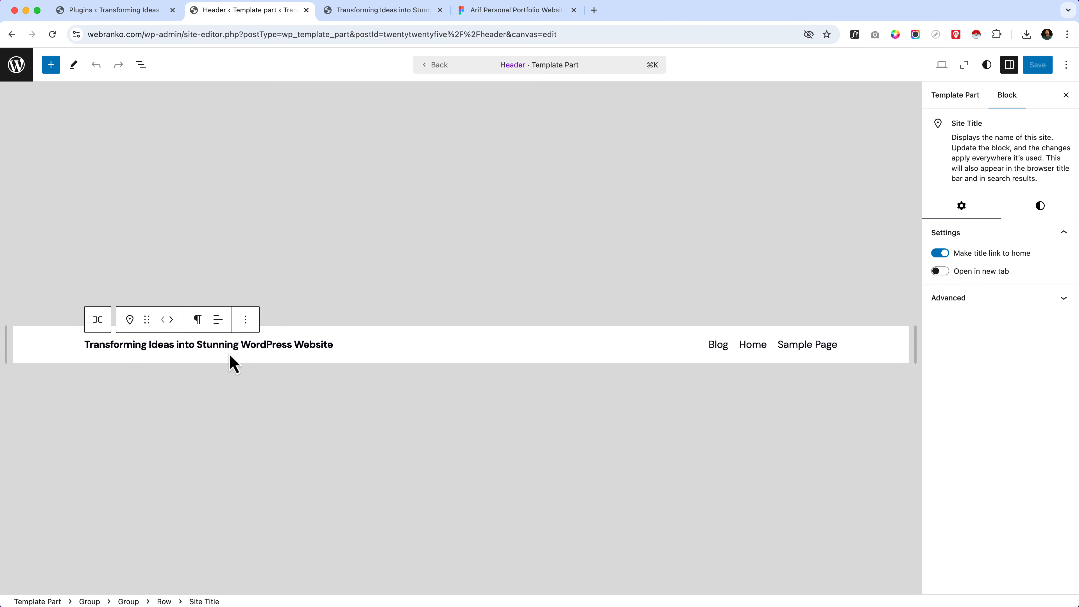
left_click_drag(197, 347, 230, 351)
key("super+a")
key("super+v")
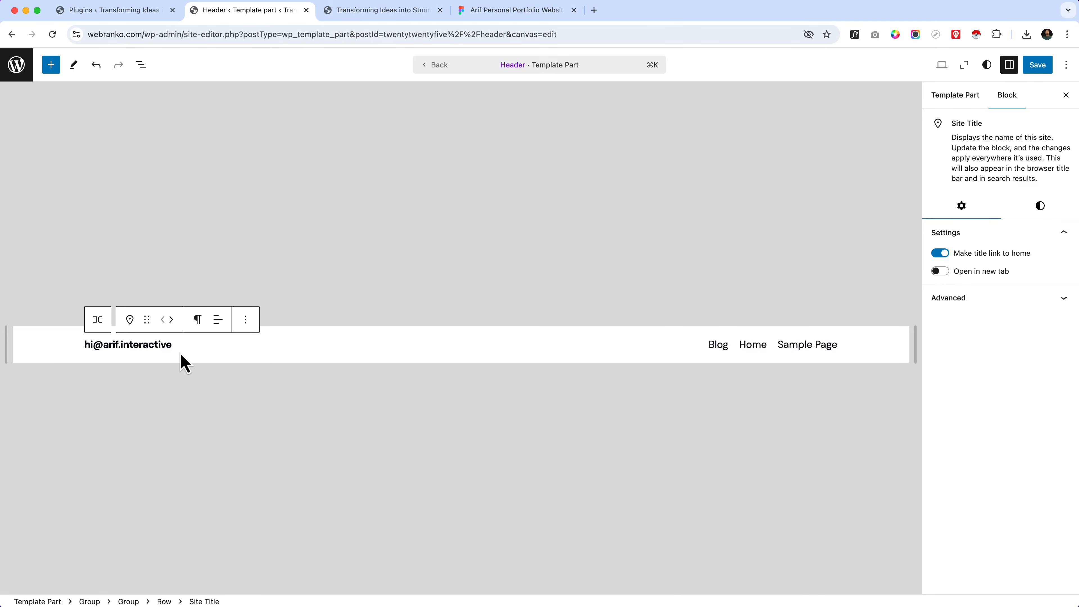
key("super+Left")
Step: Show the header's block list and undo the replacement of the site title text
left_click(139, 64)
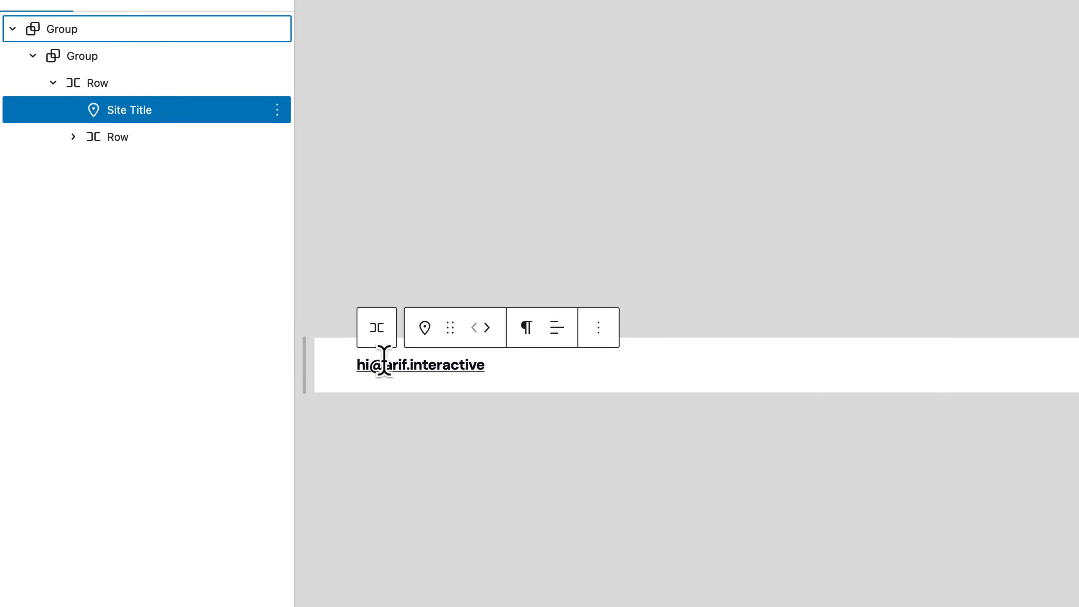
triple_click(357, 364)
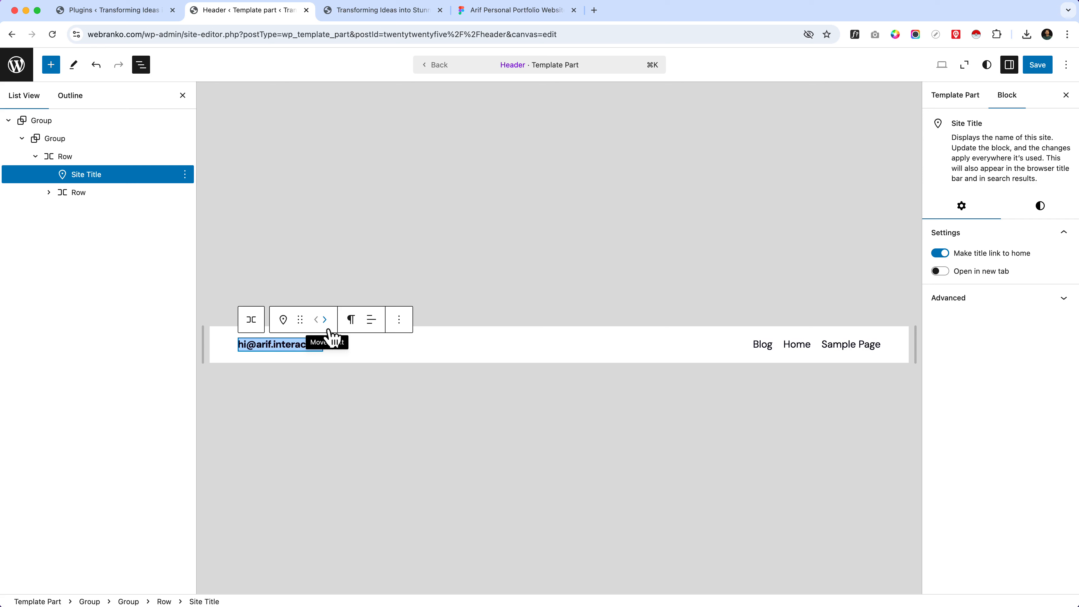
key("super+z")
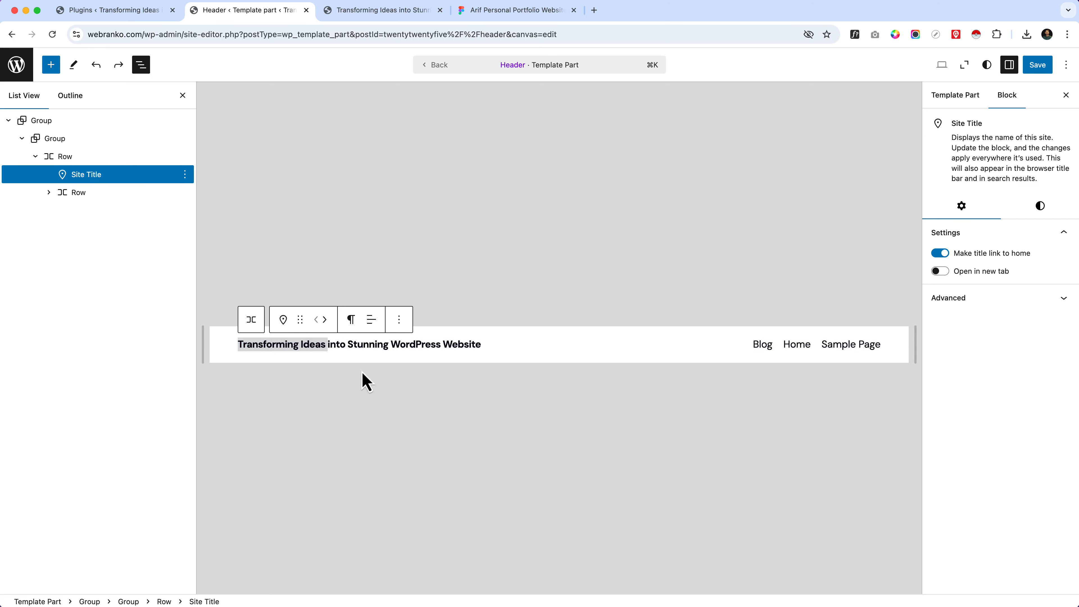
Step: Delete the Site Title block from the header's row
left_click(399, 320)
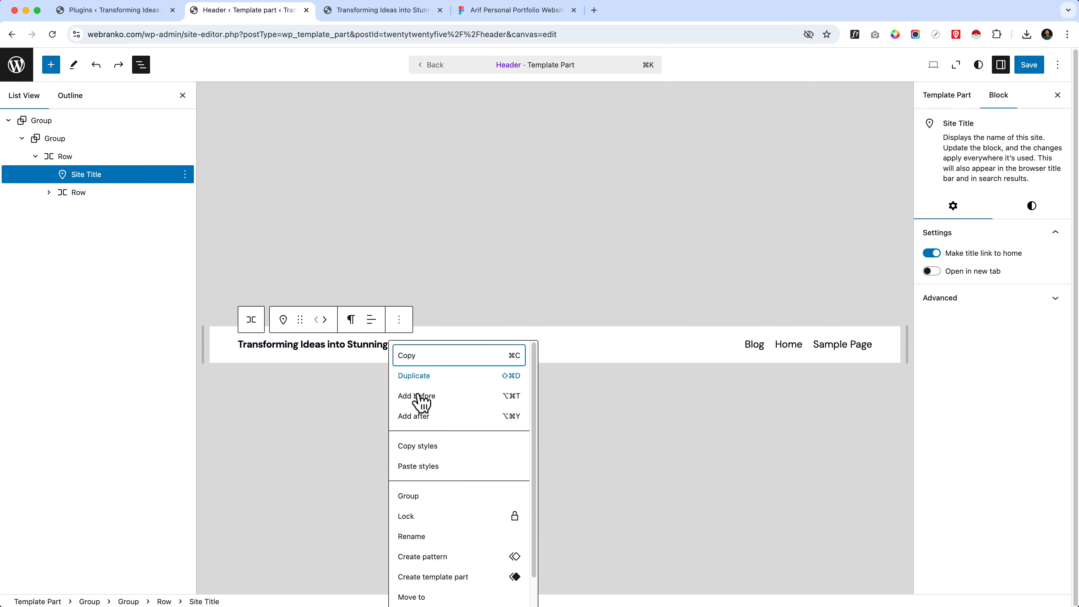
scroll(434, 570, "down", 2)
left_click(426, 595)
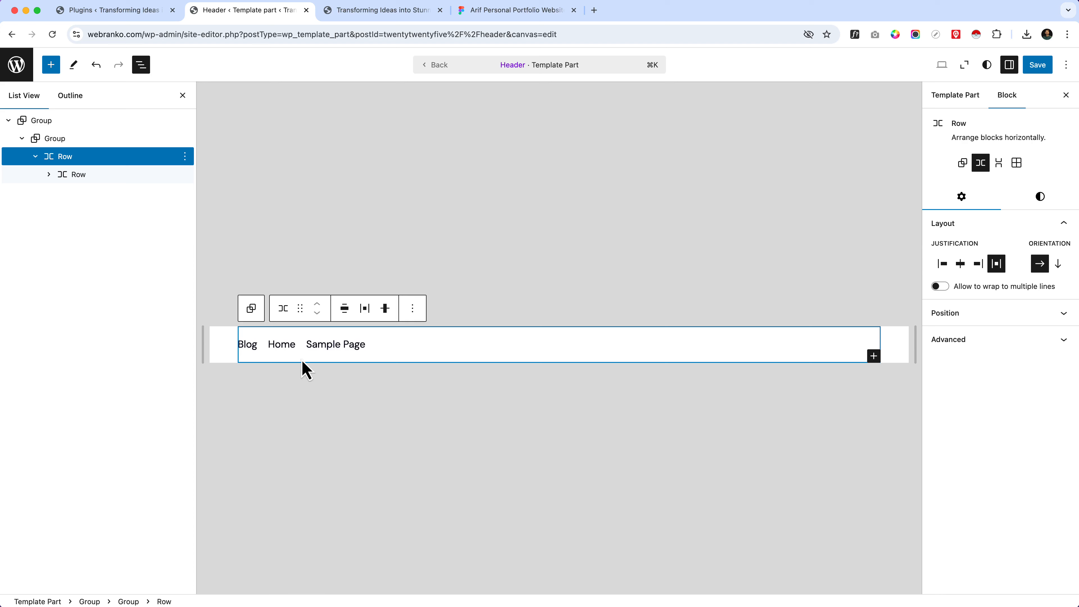
Step: Delete the outermost Group block with all its nested rows from the Header template part
left_click(125, 121)
left_click(184, 120)
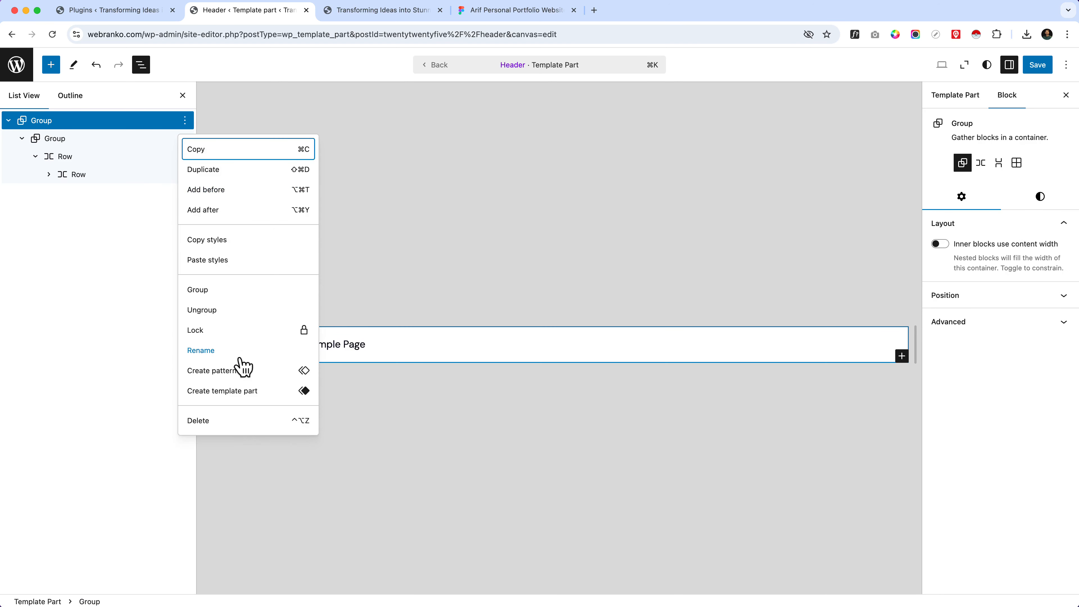
left_click(240, 421)
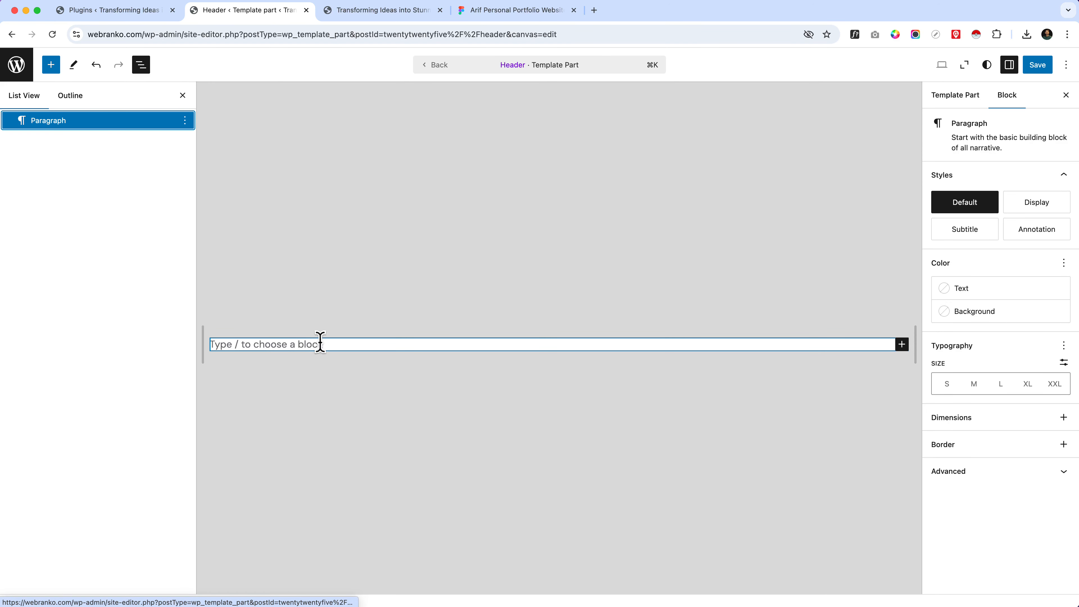
Step: Insert a Group block with the single-container layout in the emptied Header template part
left_click(330, 342)
type("/")
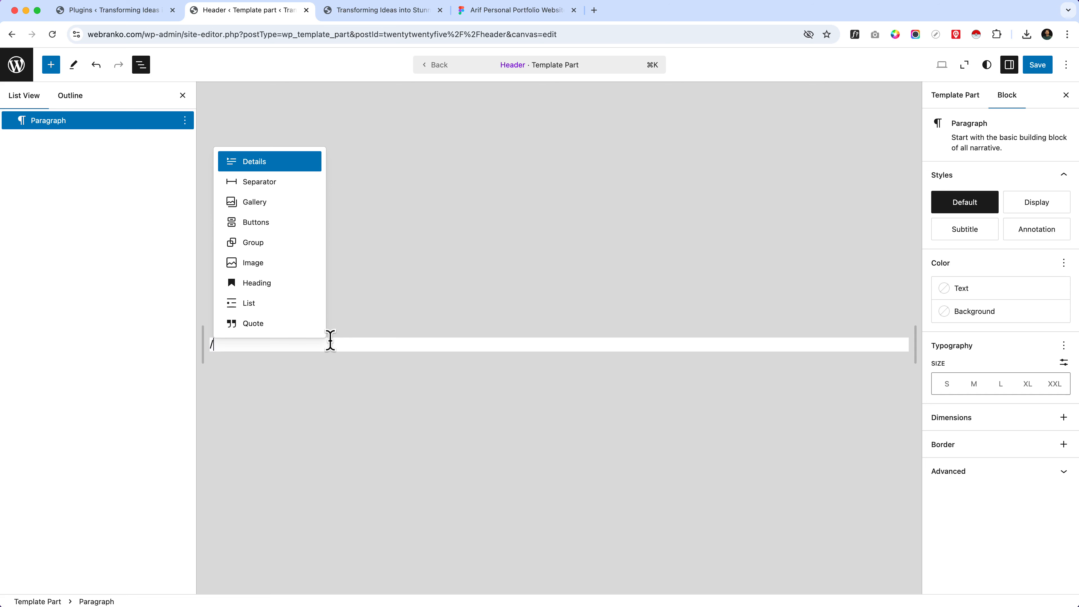
type("grou")
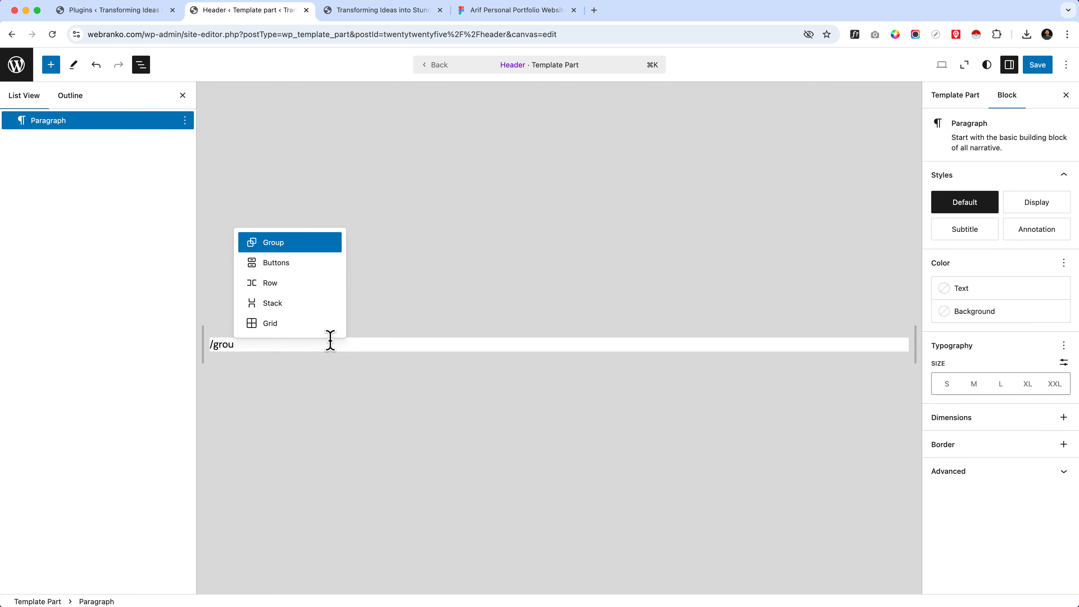
key("Return")
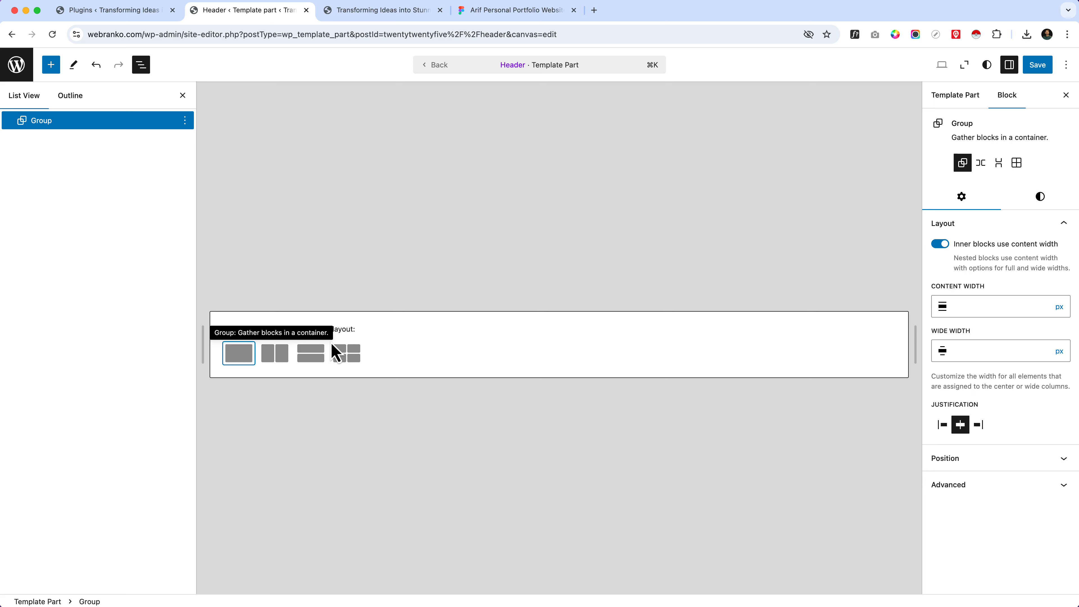
key("Return")
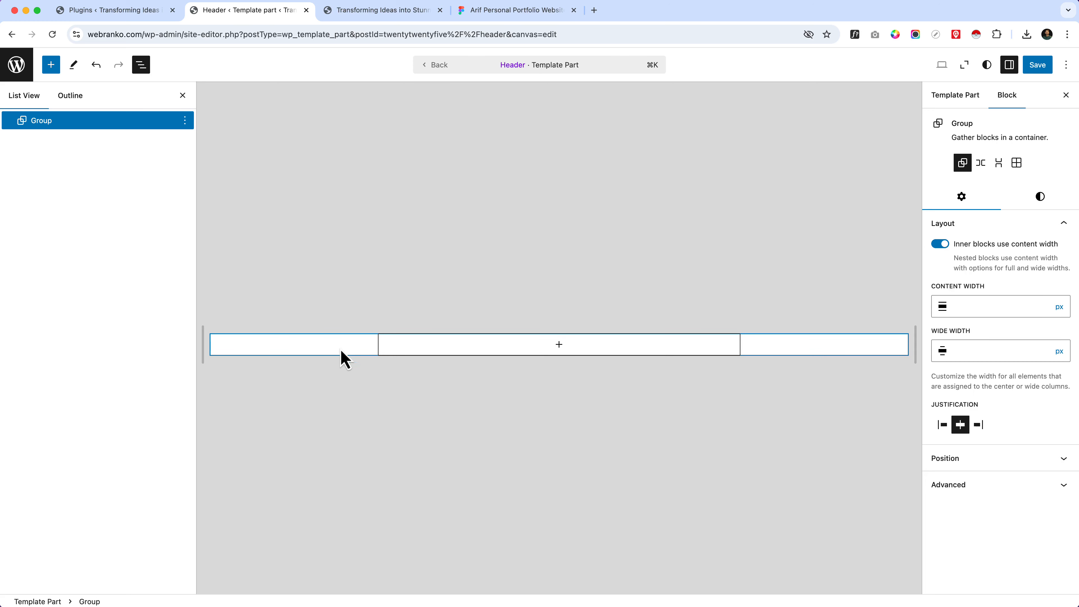
Step: Examine the whole header layout in the Figma design and return to the Header template part
left_click(404, 15)
left_click(478, 12)
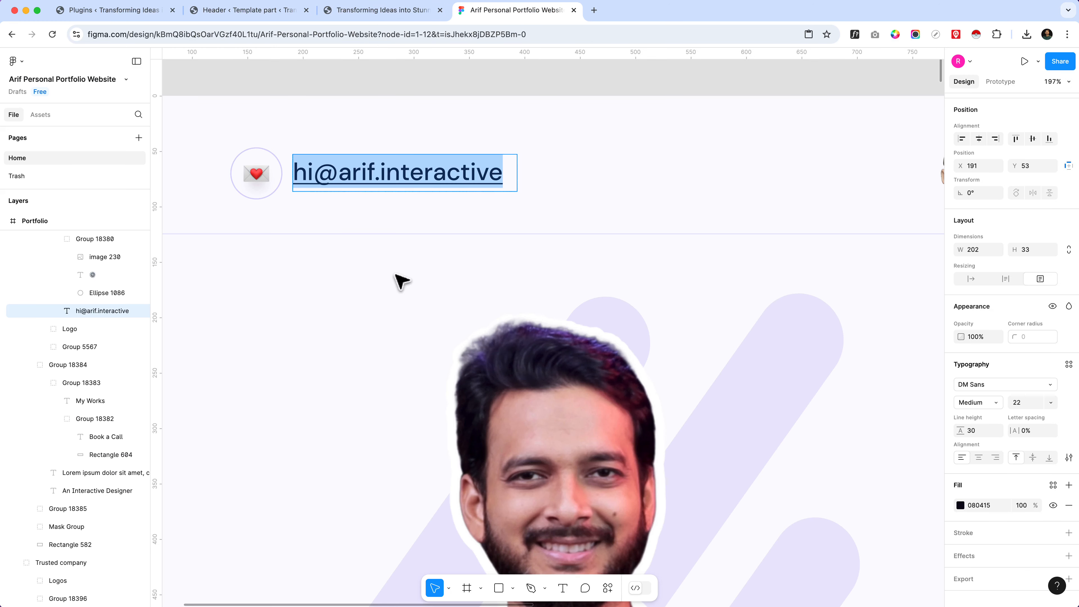
scroll(217, 224, "down", 3)
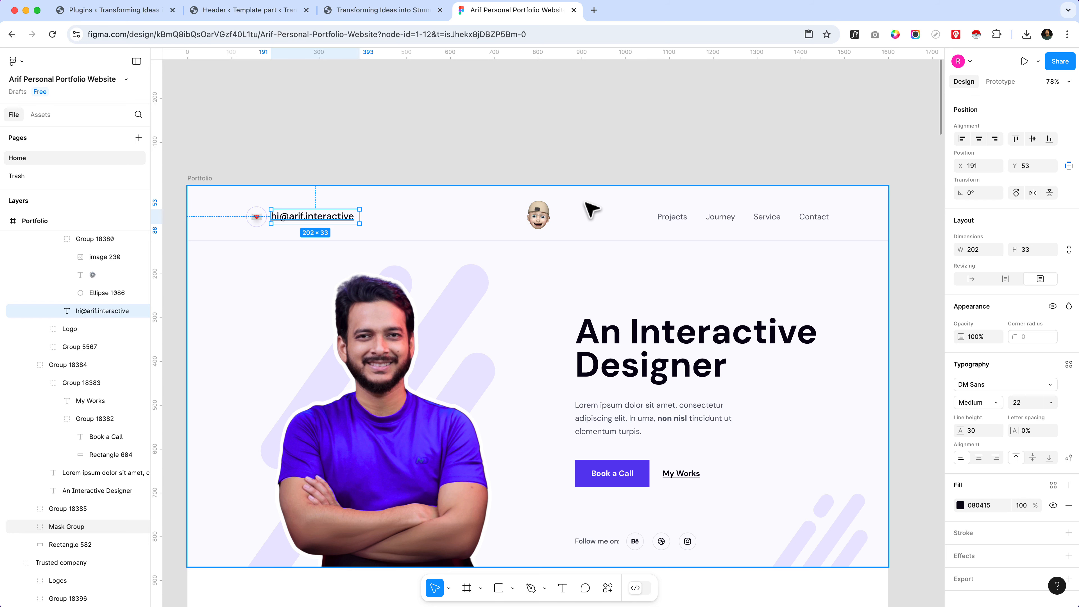
left_click(262, 17)
Step: Insert a Row block inside the new Group and set its alignment to Wide width
left_click(548, 351)
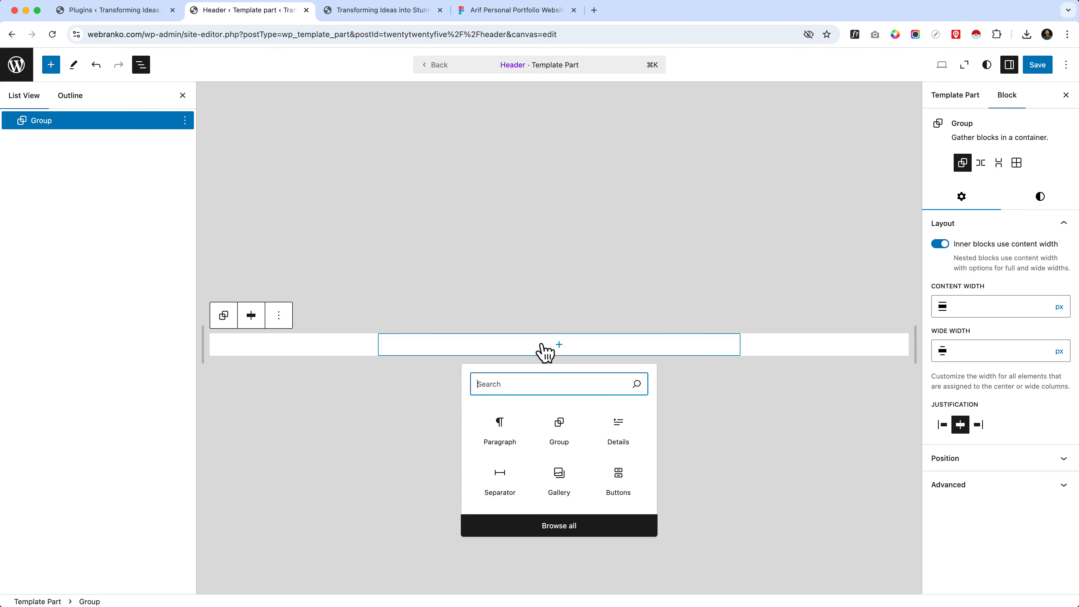
left_click(536, 12)
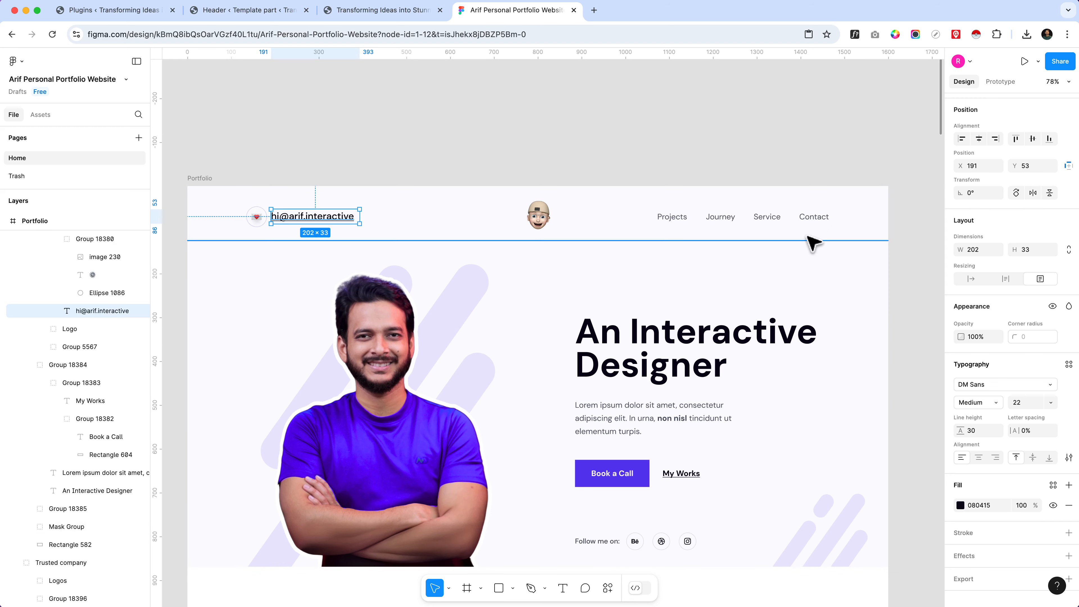
left_click(266, 15)
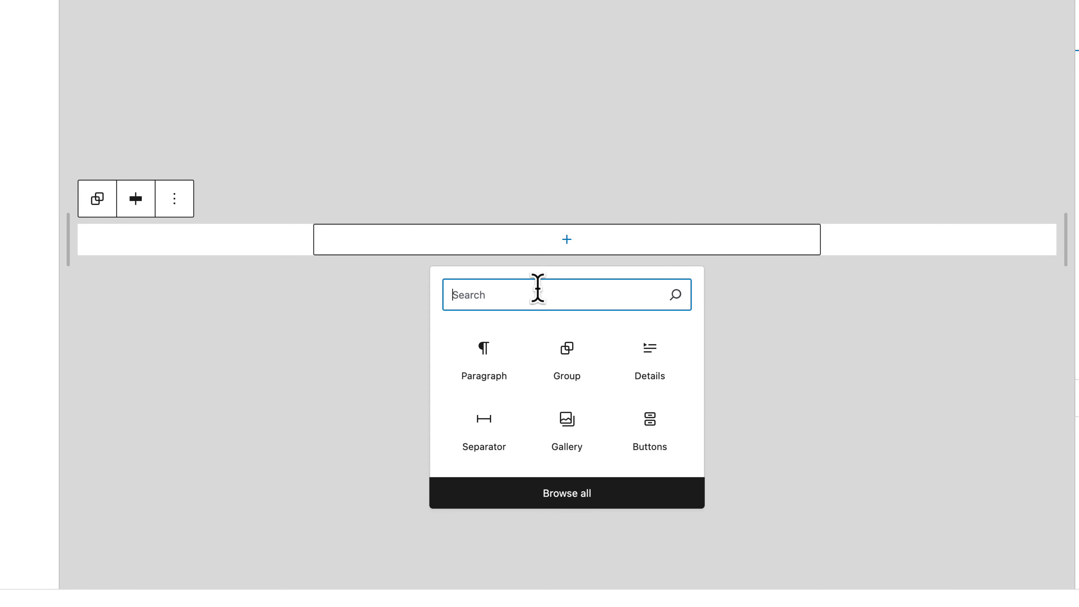
type("col")
key("BackSpace")
key("BackSpace")
key("BackSpace")
type("row")
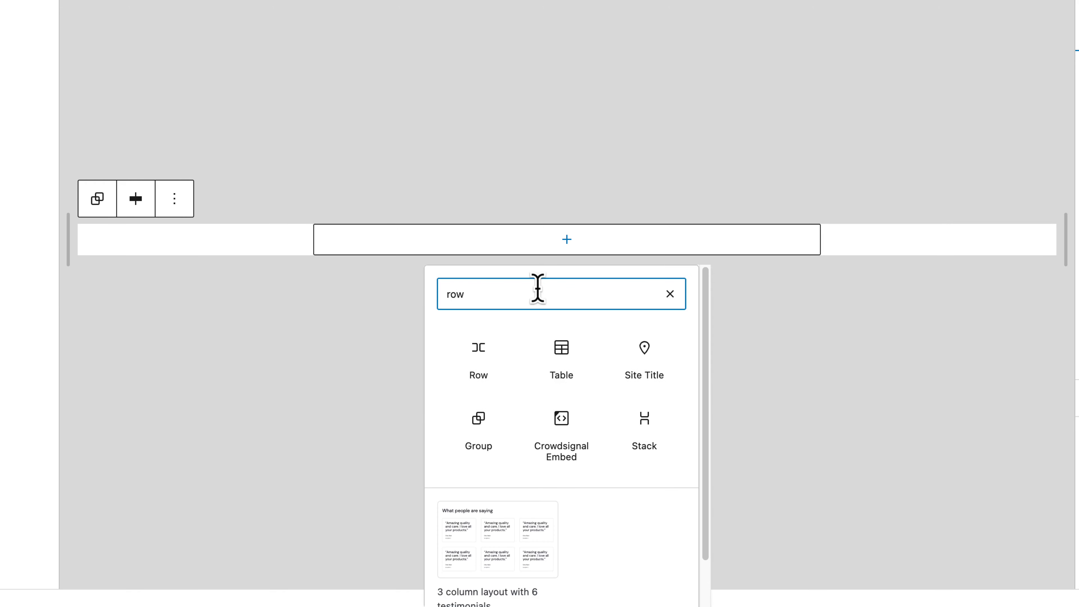
left_click(475, 379)
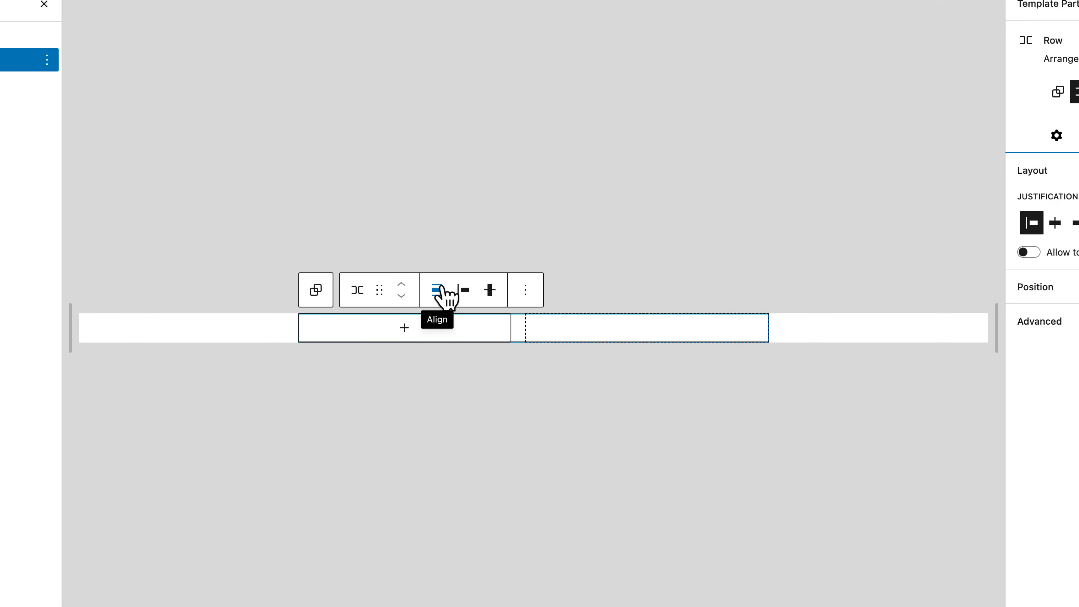
left_click(445, 291)
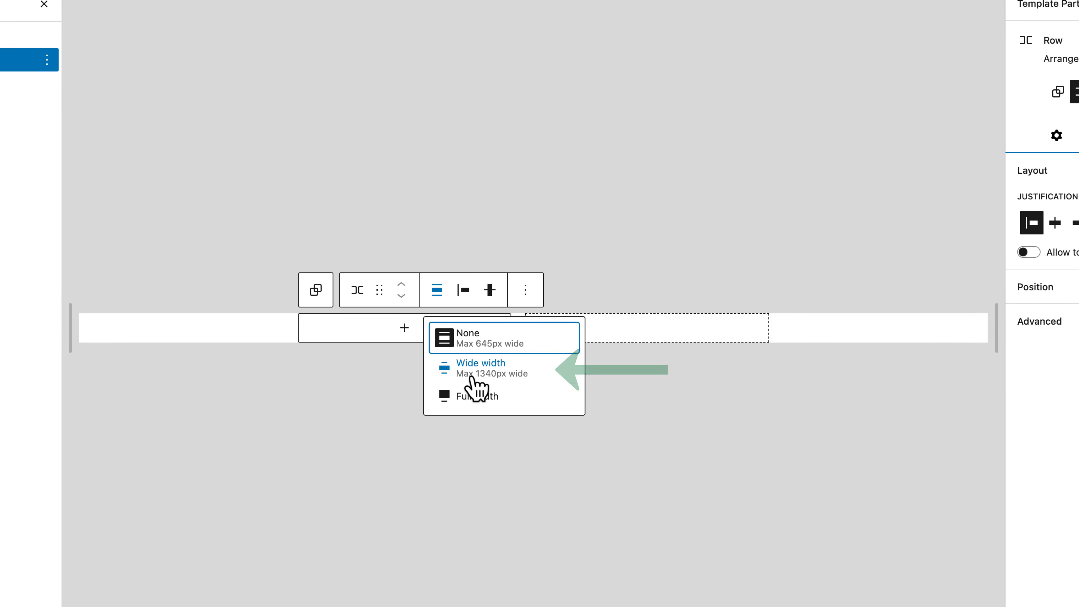
left_click(471, 369)
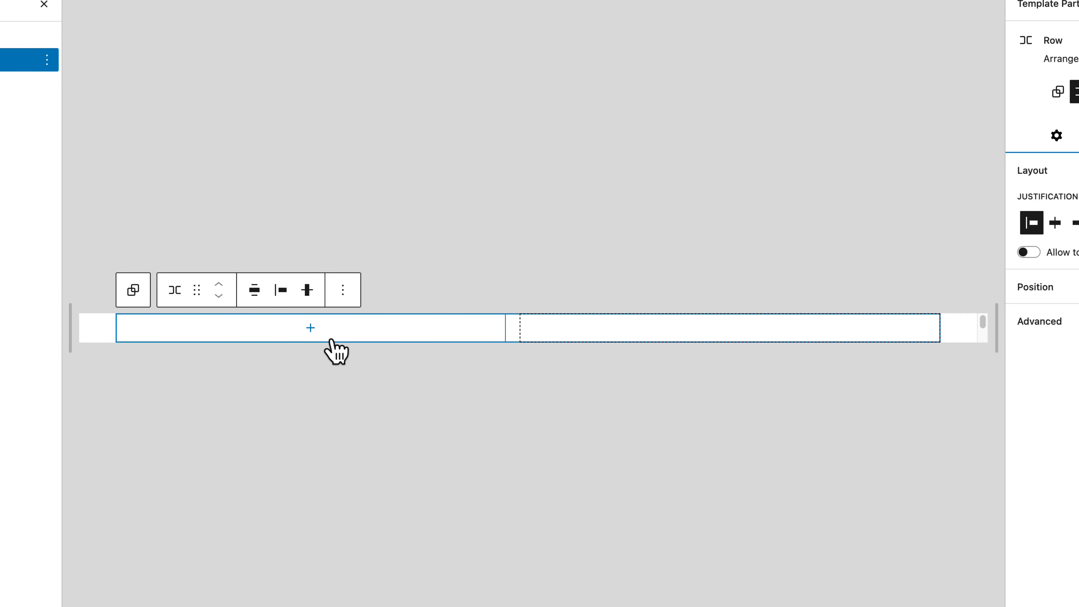
Step: Copy the contact e-mail text from the Figma header and insert a nested Row inside the wide row
left_click(322, 336)
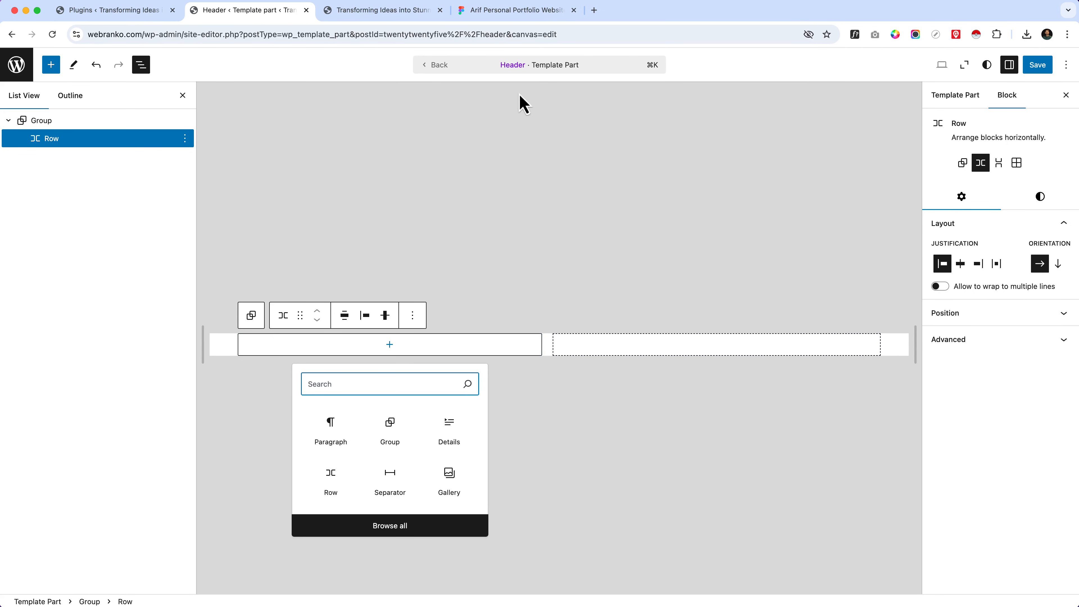
left_click(484, 10)
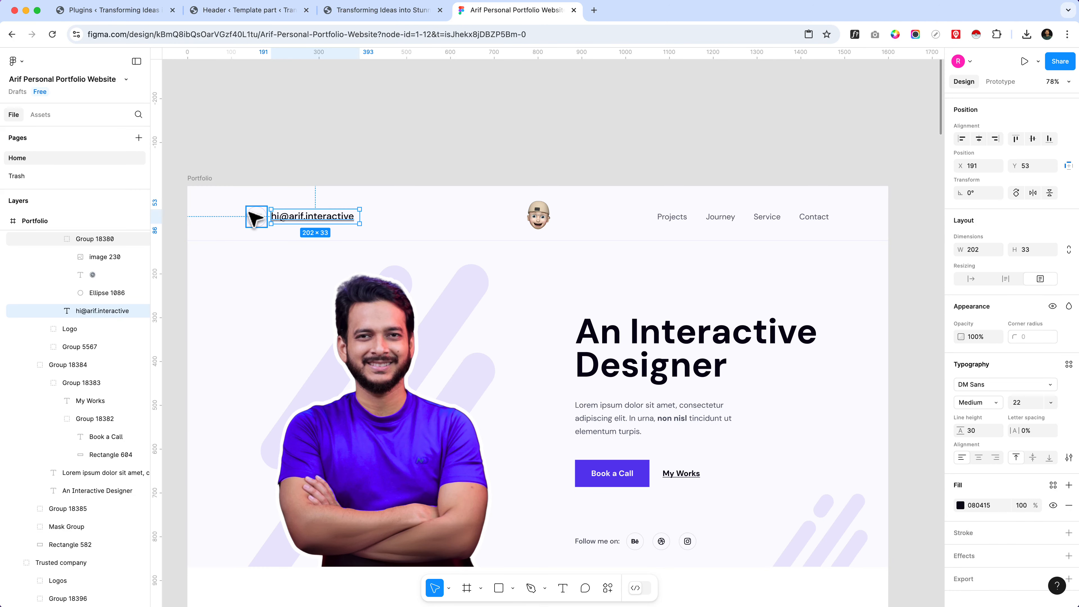
double_click(281, 218)
key("super+c")
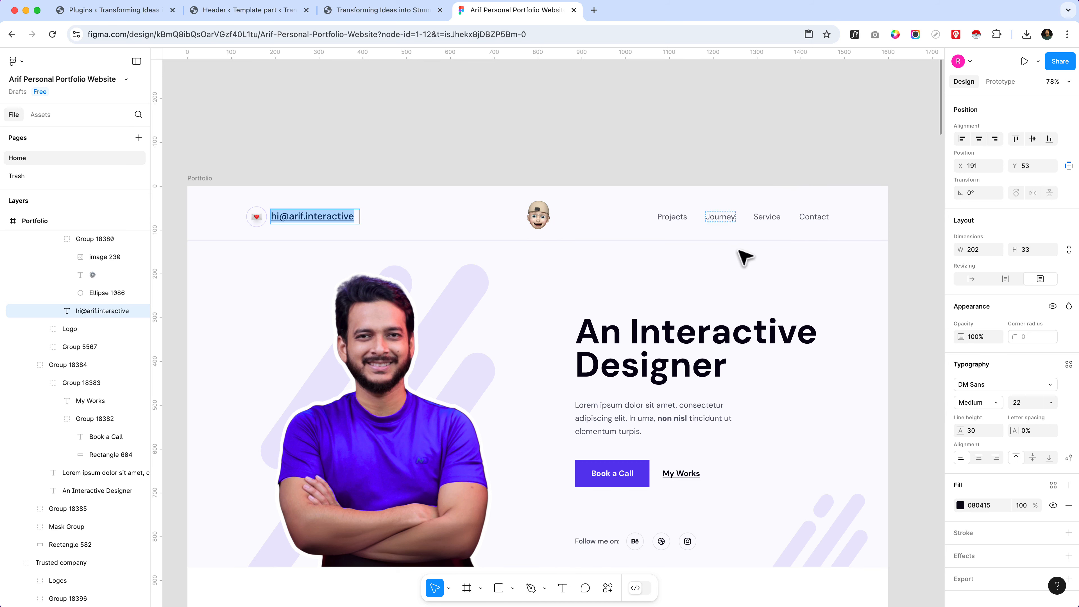
left_click(283, 12)
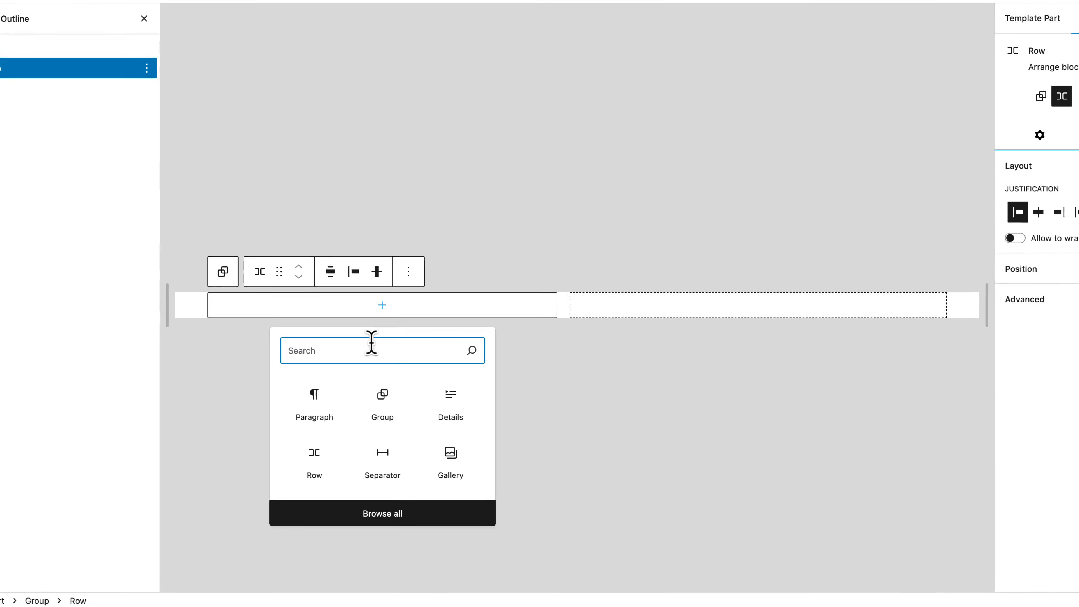
type("row")
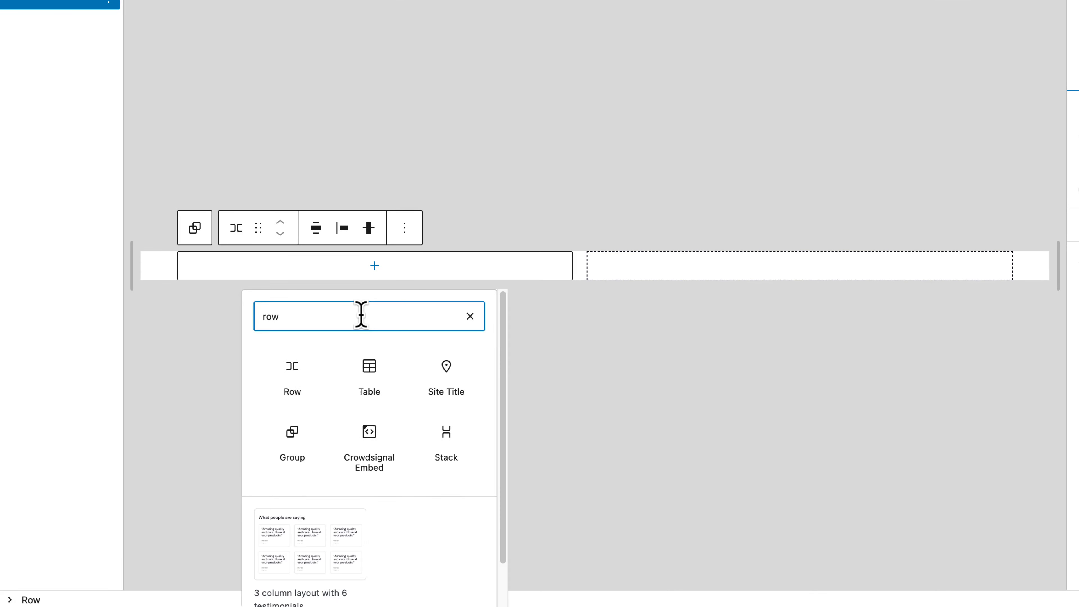
key("Tab")
key("Tab")
key("Return")
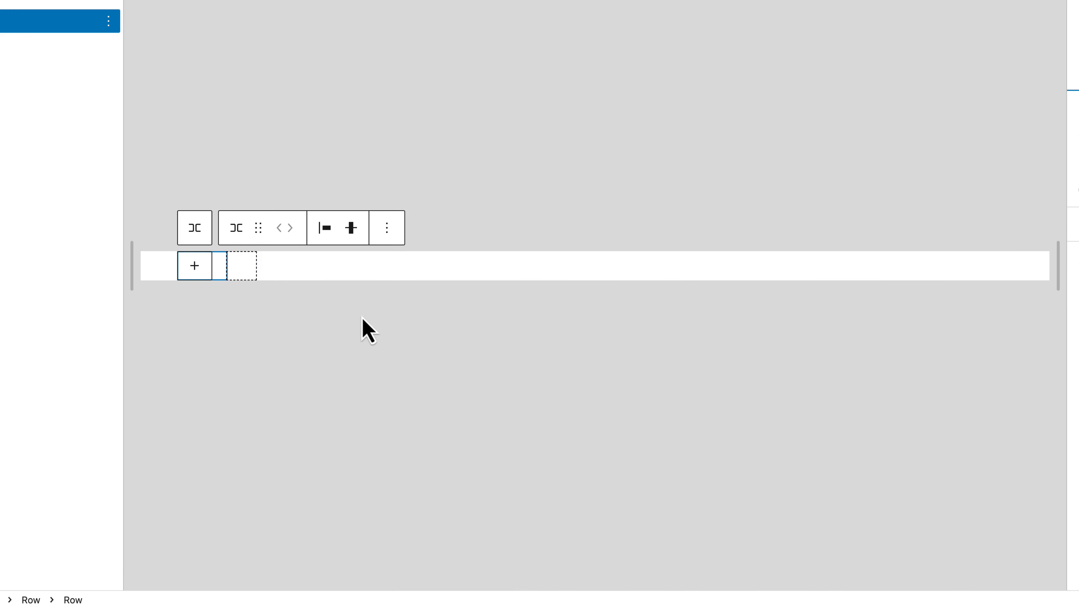
Step: Add a Paragraph to the nested Row and paste the contact e-mail address into it
left_click(194, 265)
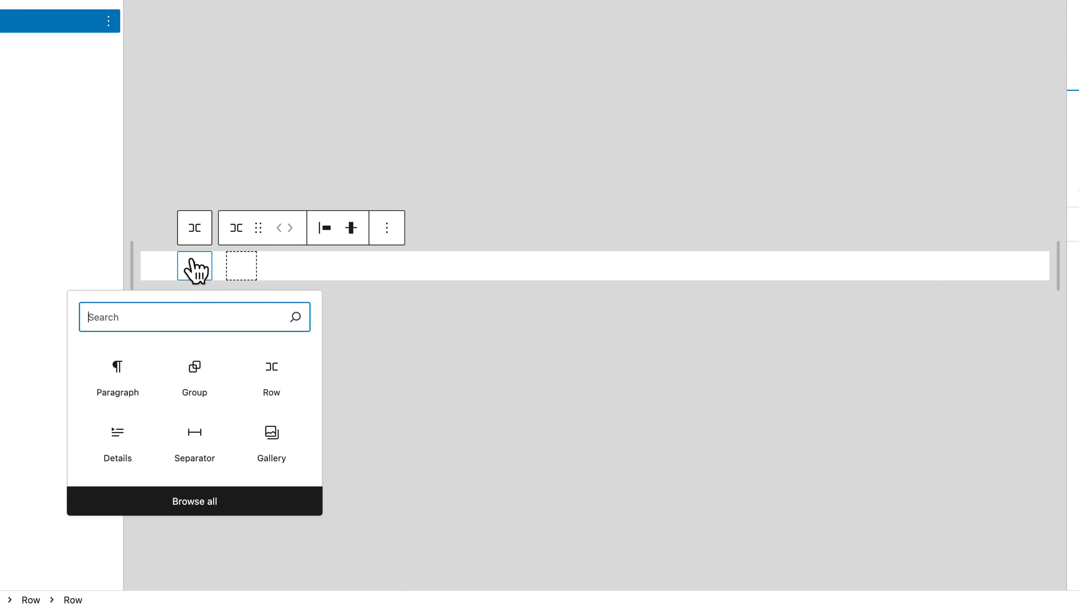
left_click(124, 374)
key("super+v")
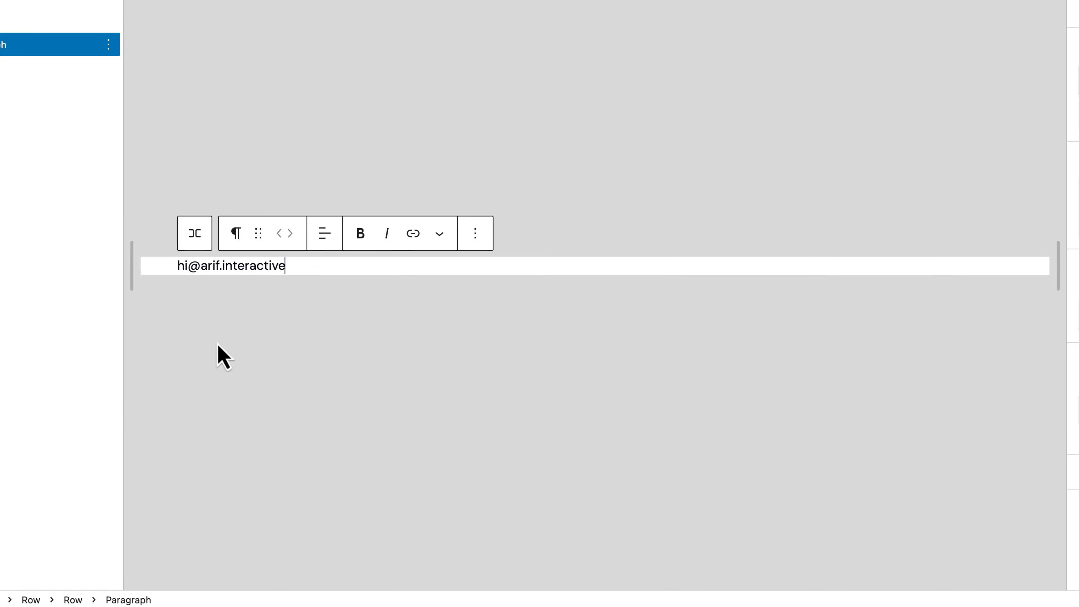
key("Return")
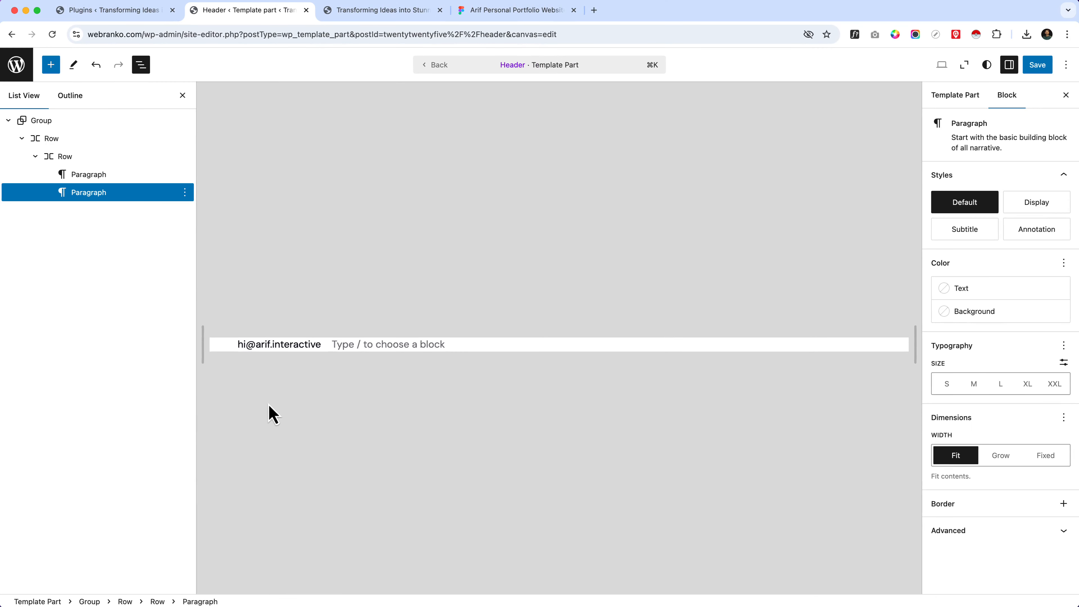
Step: Select the 46 × 46 group holding the envelope icon and its circle in the Figma header
left_click(517, 11)
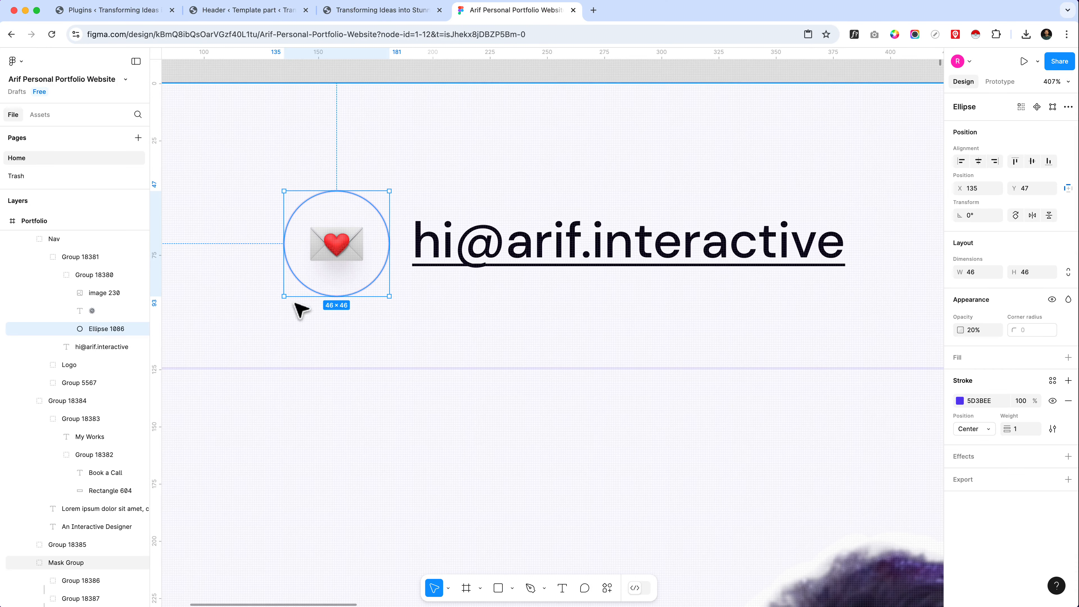
left_click(89, 293)
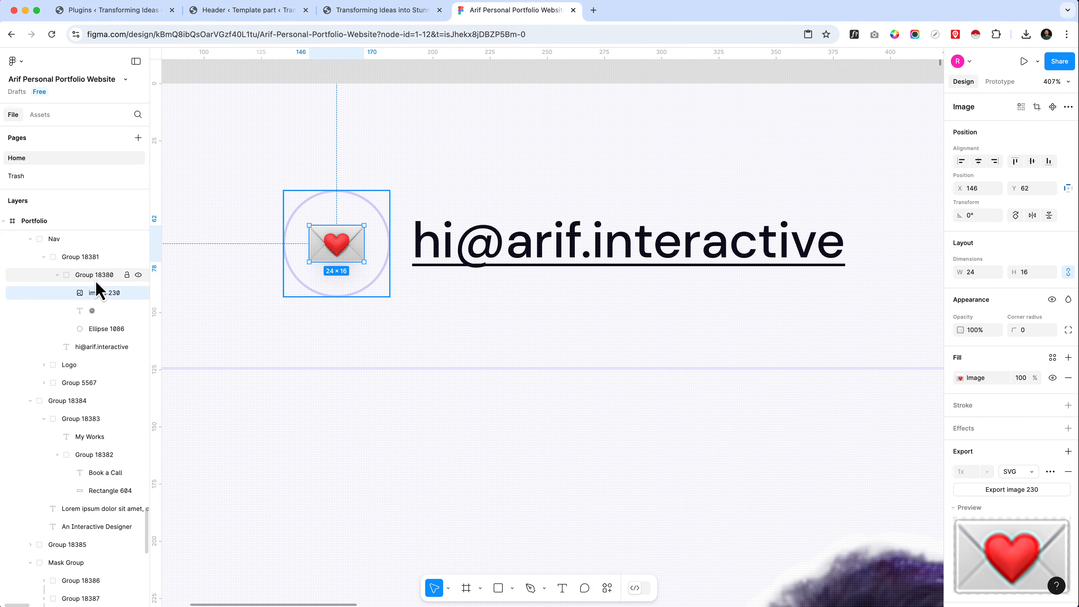
left_click(94, 275)
scroll(1043, 477, "down", 1)
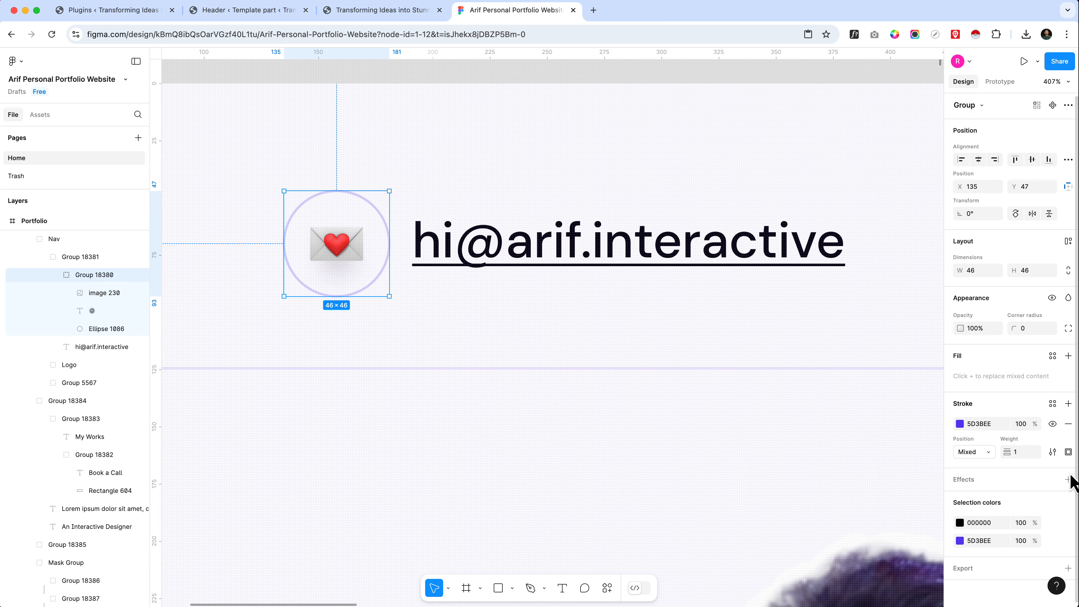
scroll(403, 336, "down", 2)
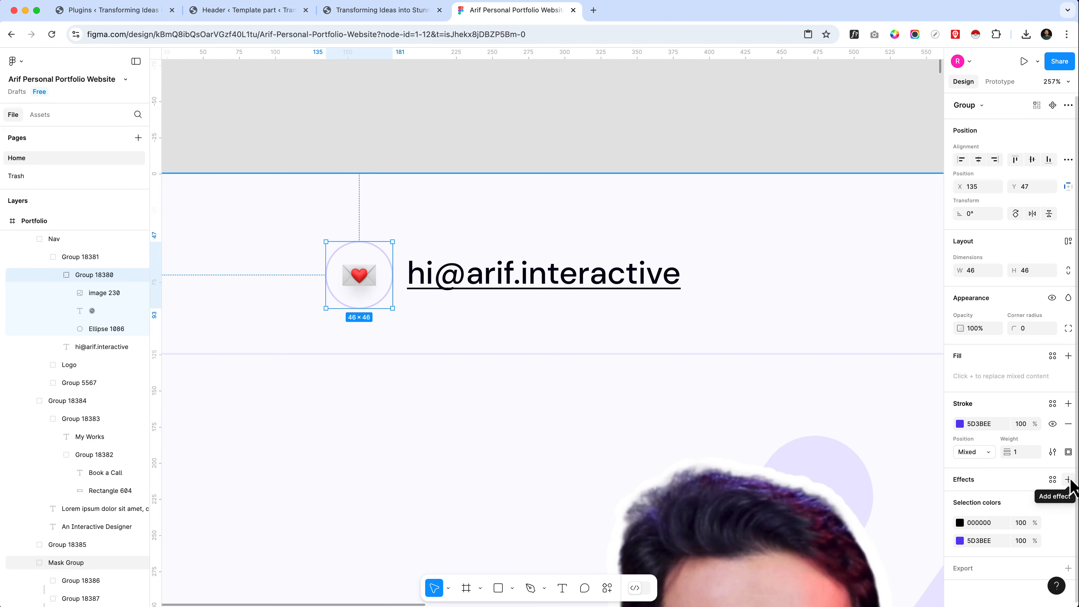
double_click(88, 275)
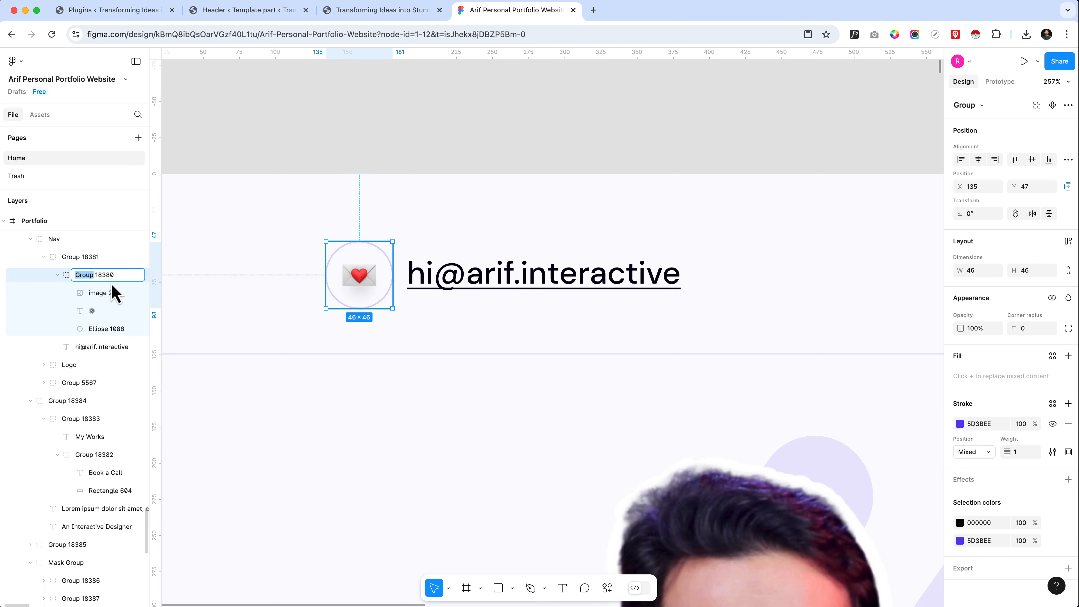
key("Return")
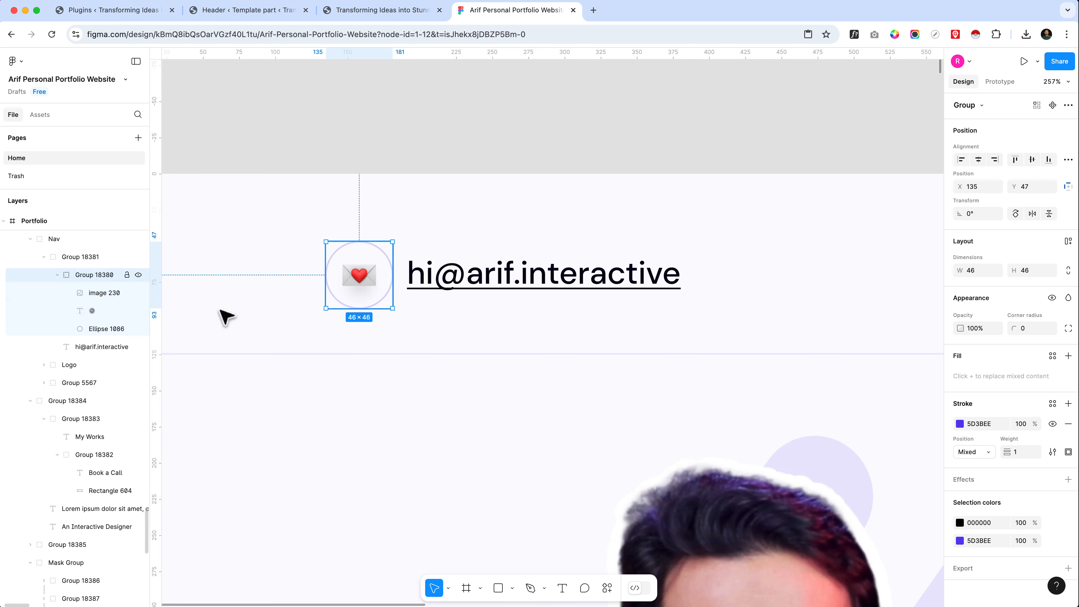
Step: Export the envelope icon group as a 1x PNG and change its export format to SVG
left_click(1069, 568)
scroll(993, 494, "down", 5)
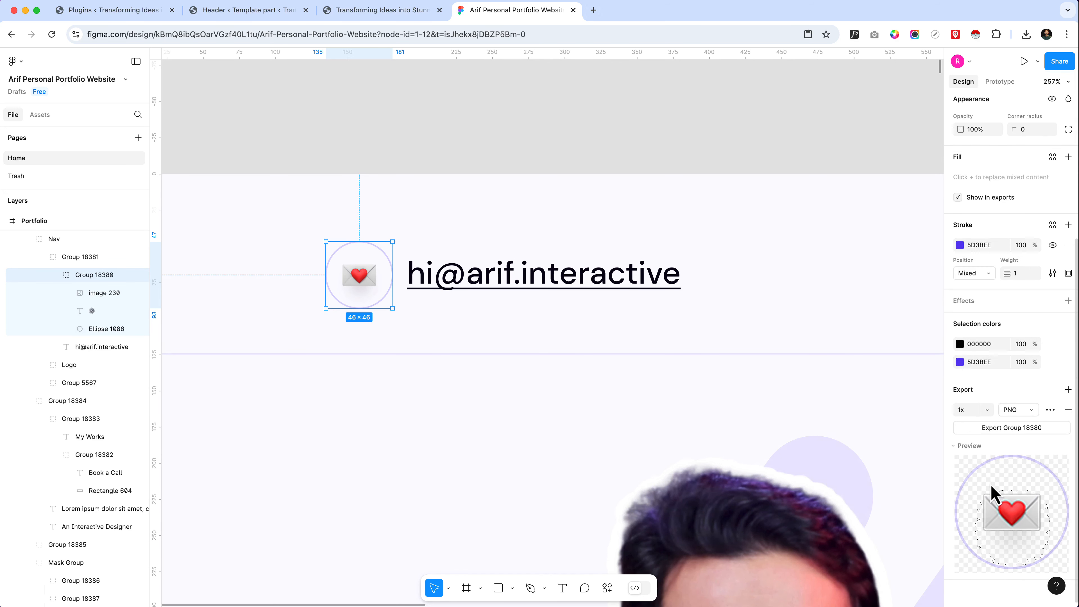
left_click(1027, 431)
left_click(1030, 409)
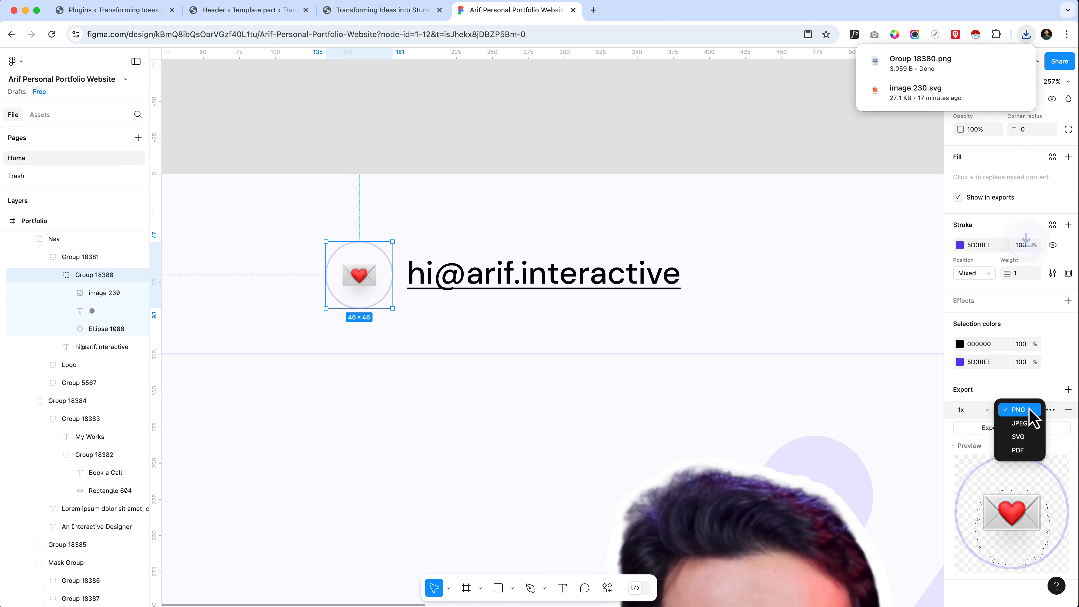
left_click(1034, 438)
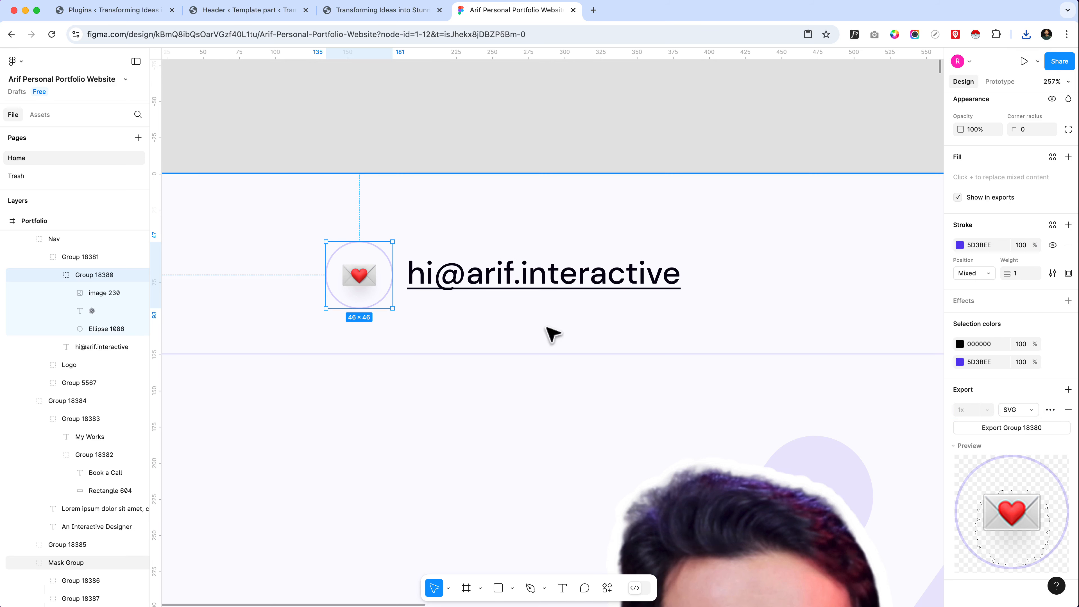
Step: Return to the Header template part and add an empty block before the e-mail paragraph
left_click(248, 12)
left_click(189, 172)
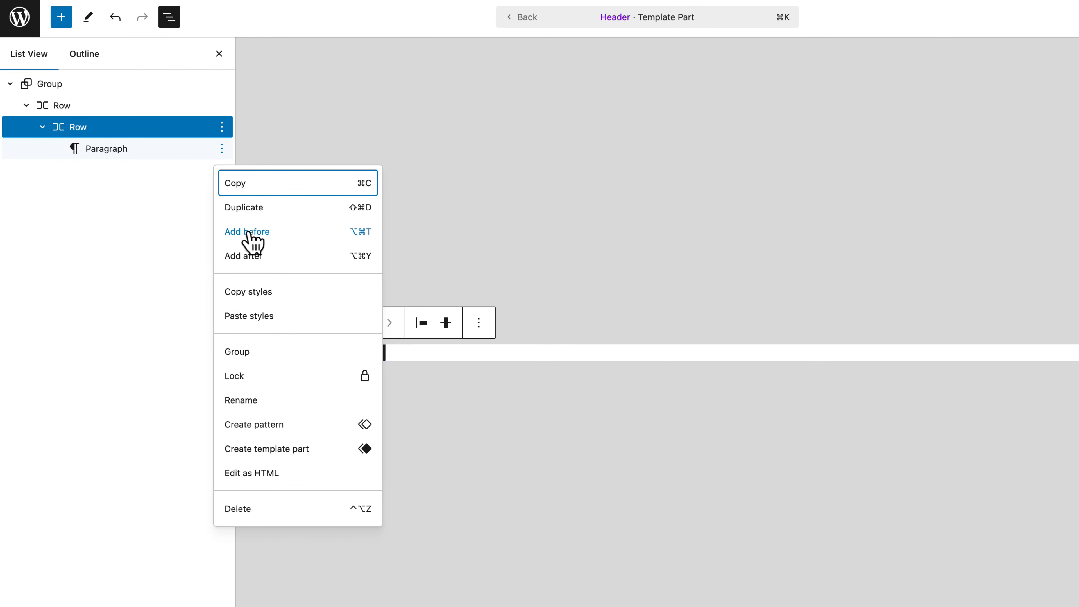
left_click(250, 233)
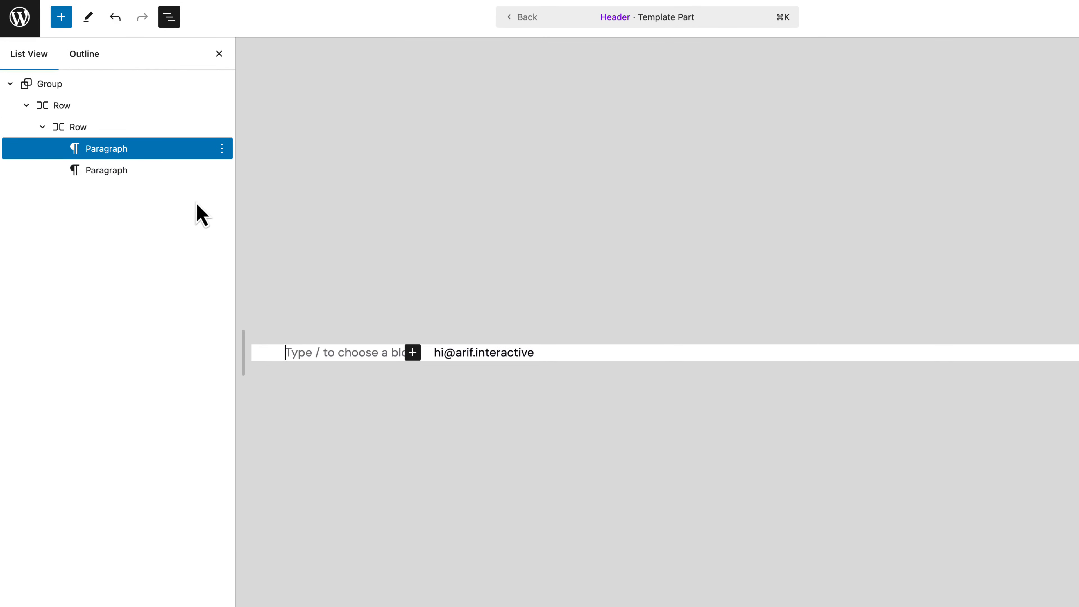
Step: Insert an Image block before the e-mail paragraph and upload email.svg from the Downloads folder into it
type("/im")
key("Return")
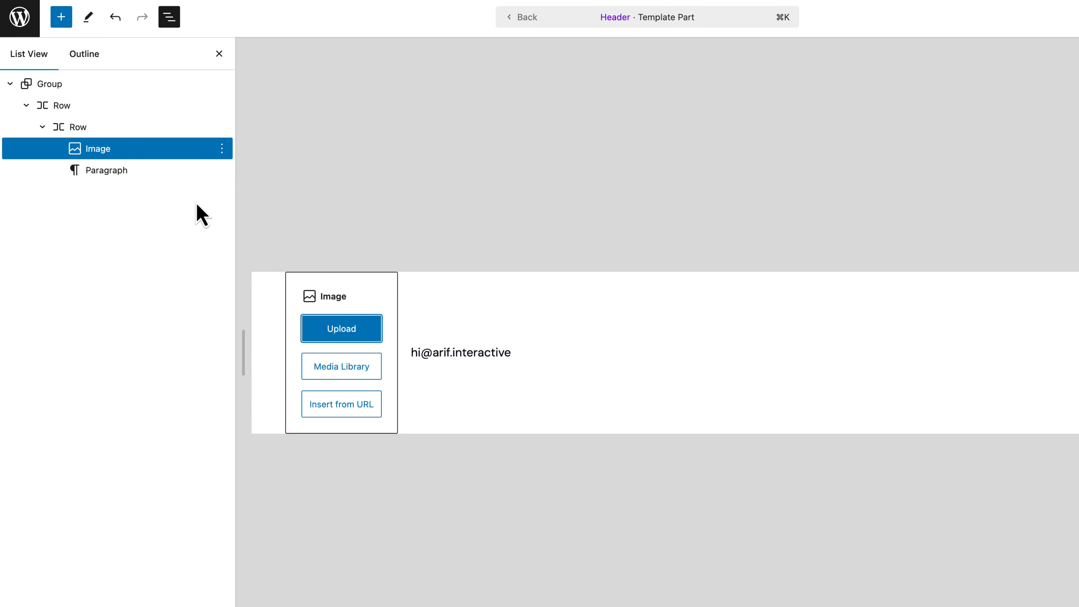
key("Return")
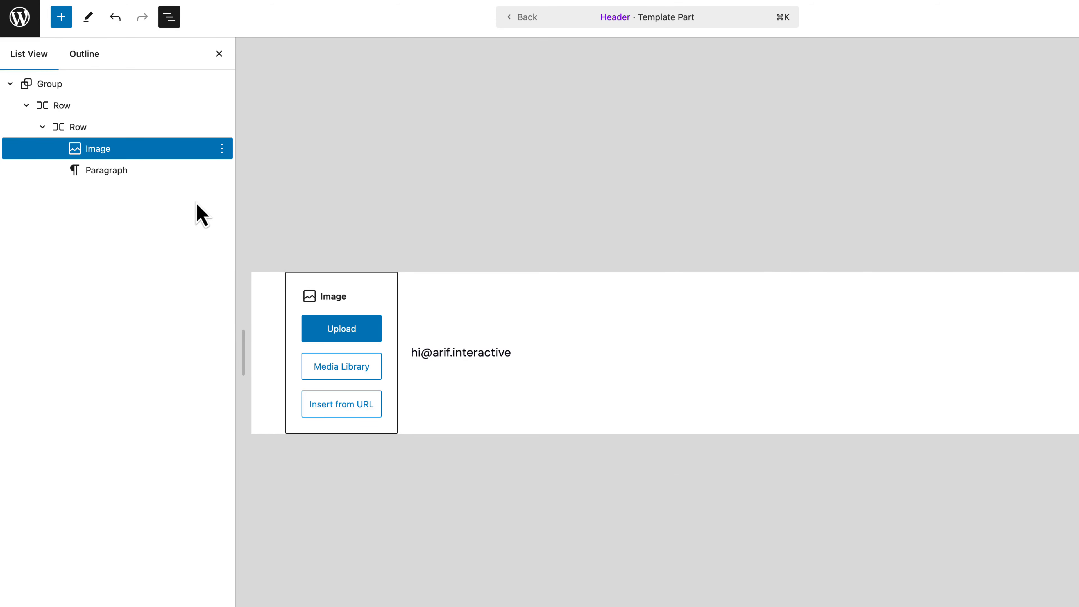
left_click(442, 145)
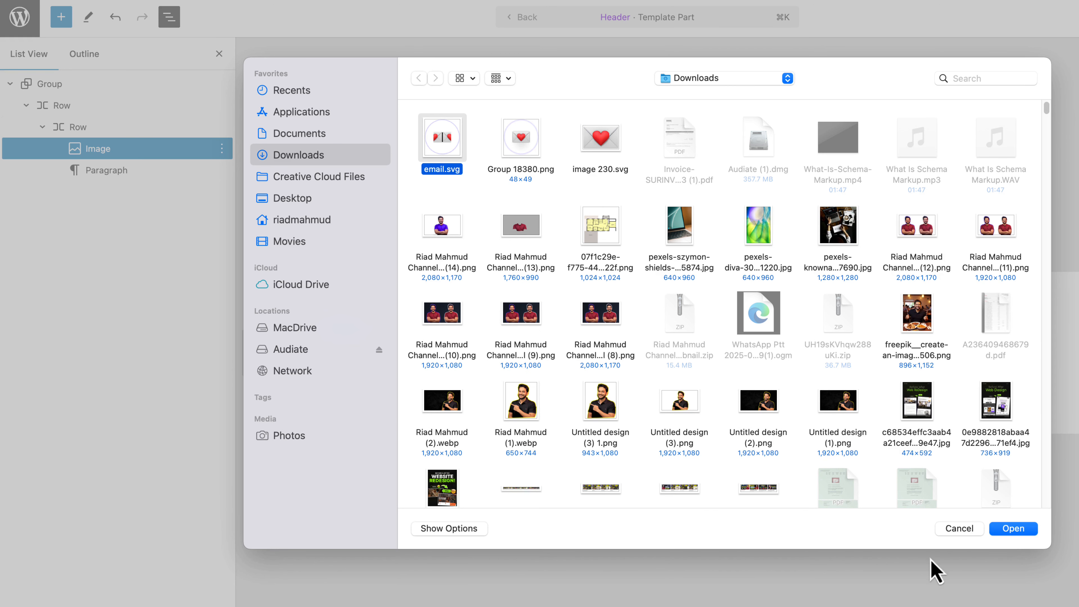
left_click(1014, 532)
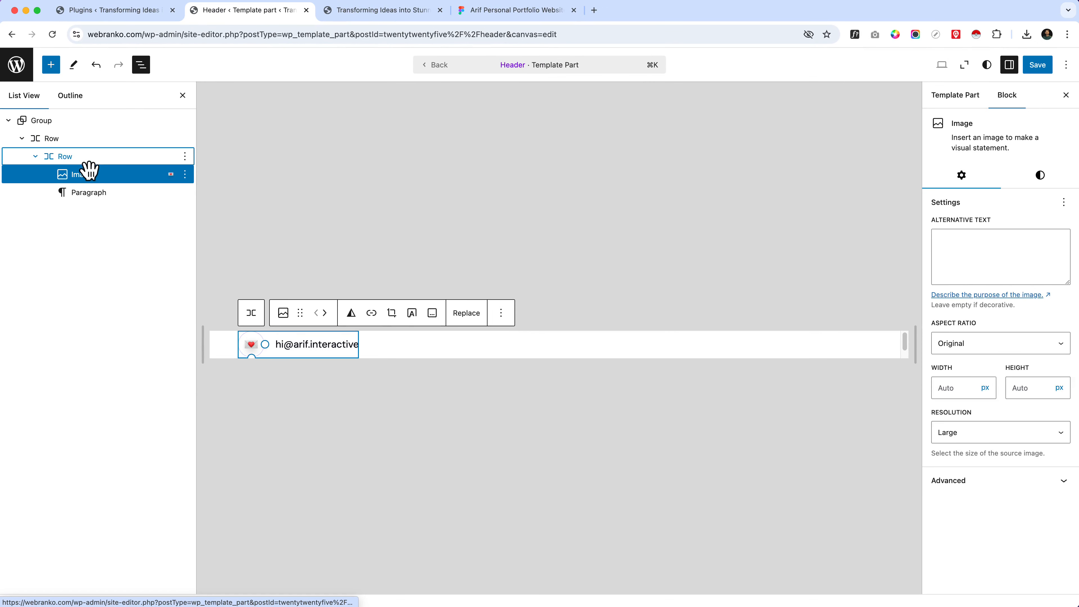
Step: Set the block spacing of the nested Row holding the icon and e-mail to Tiny
left_click(88, 160)
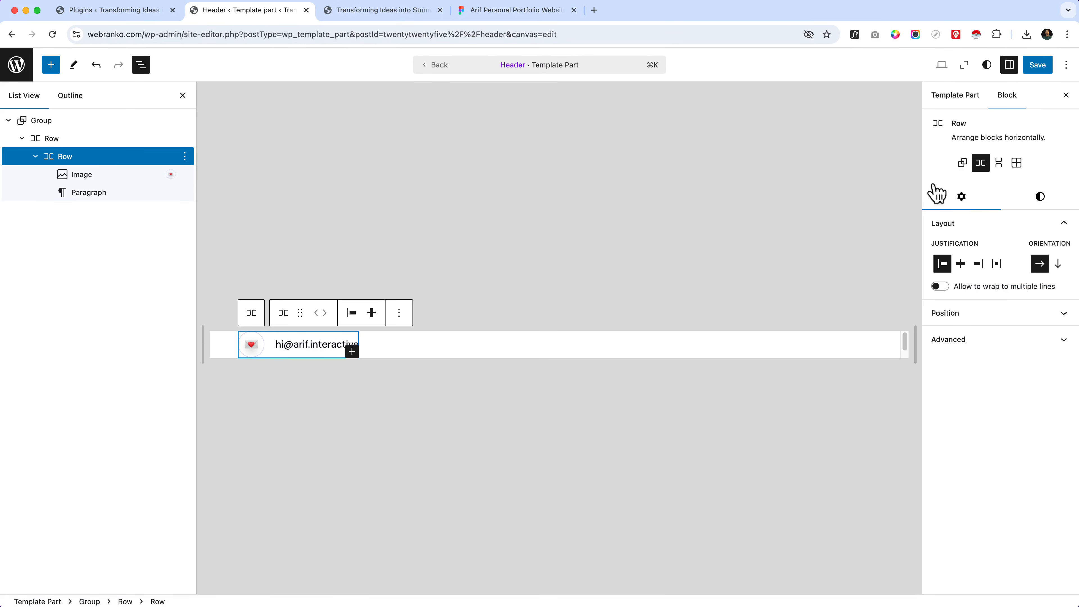
left_click(1038, 203)
scroll(996, 421, "down", 10)
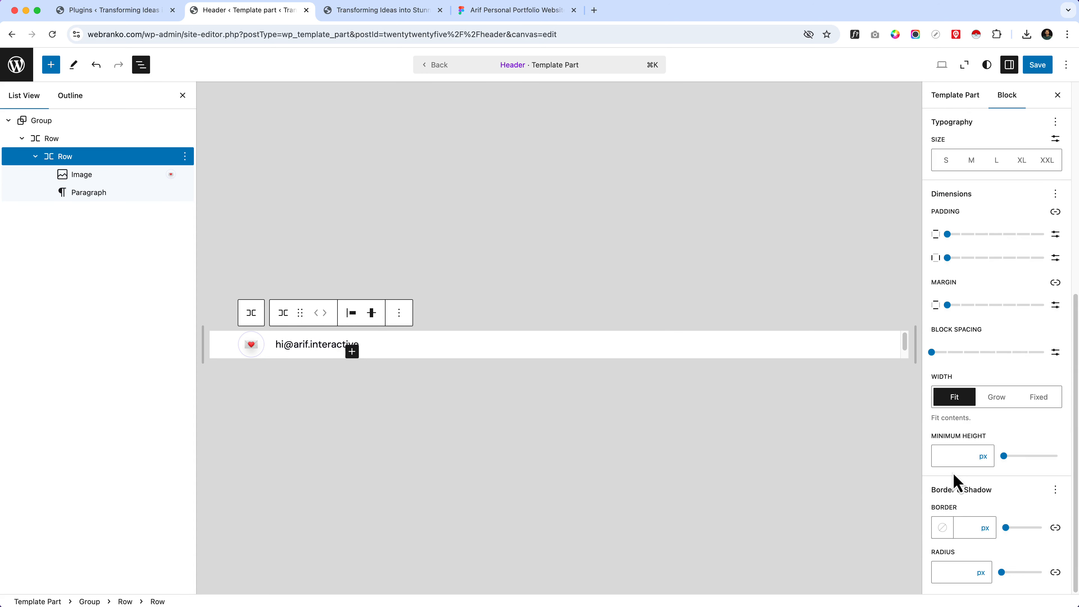
mouse_move(933, 361)
left_mouse_down()
mouse_move(989, 357)
mouse_move(935, 360)
mouse_move(969, 361)
mouse_move(952, 365)
left_mouse_up()
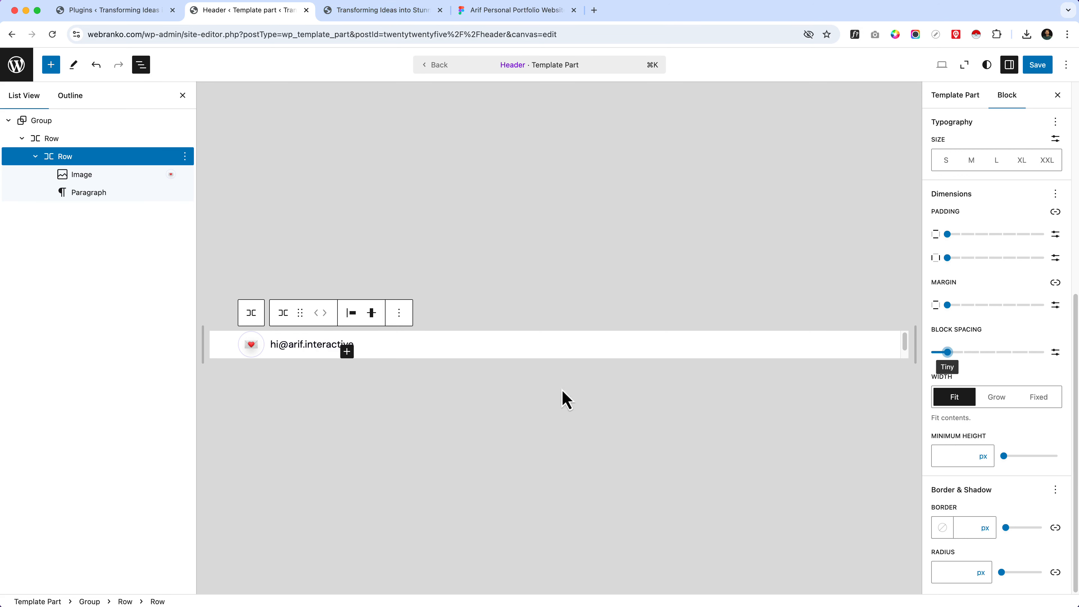
Step: Save the Header template part and reload the live homepage to check the header
left_click(438, 357)
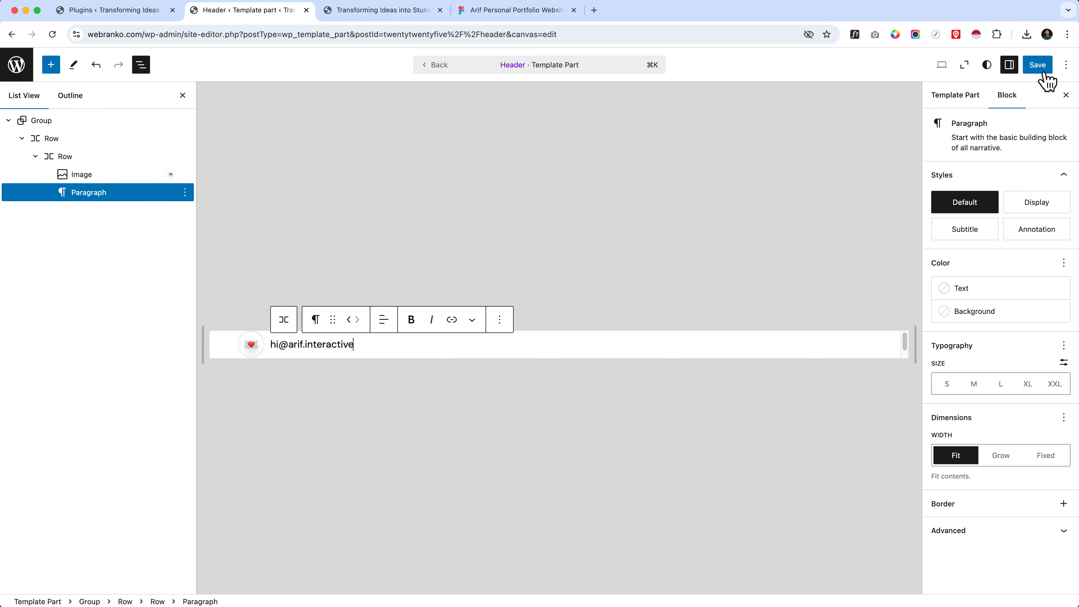
left_click(1037, 66)
left_click(383, 11)
left_click(385, 33)
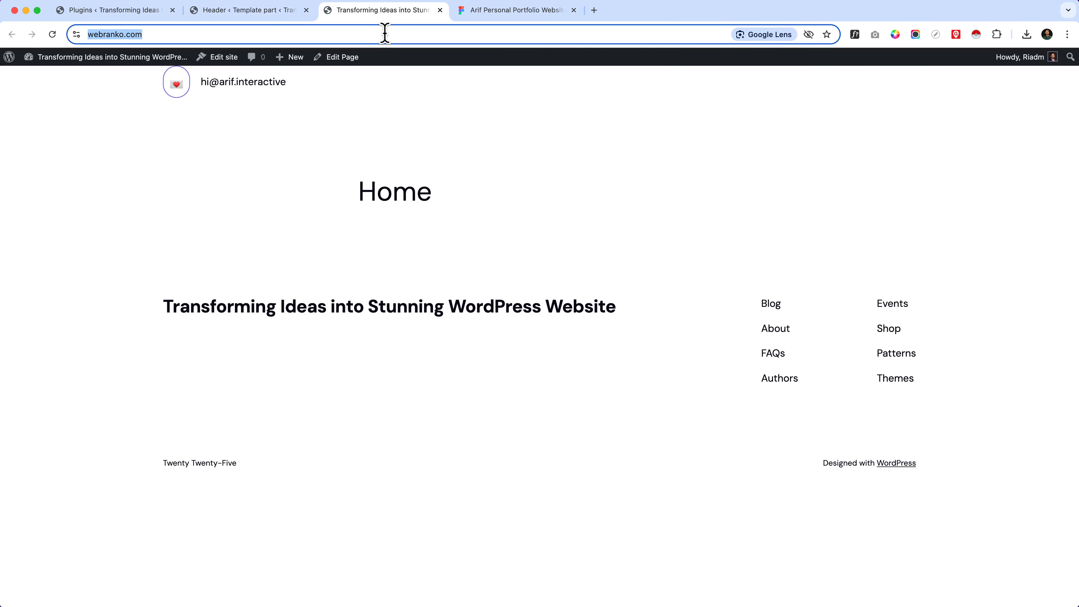
key("Return")
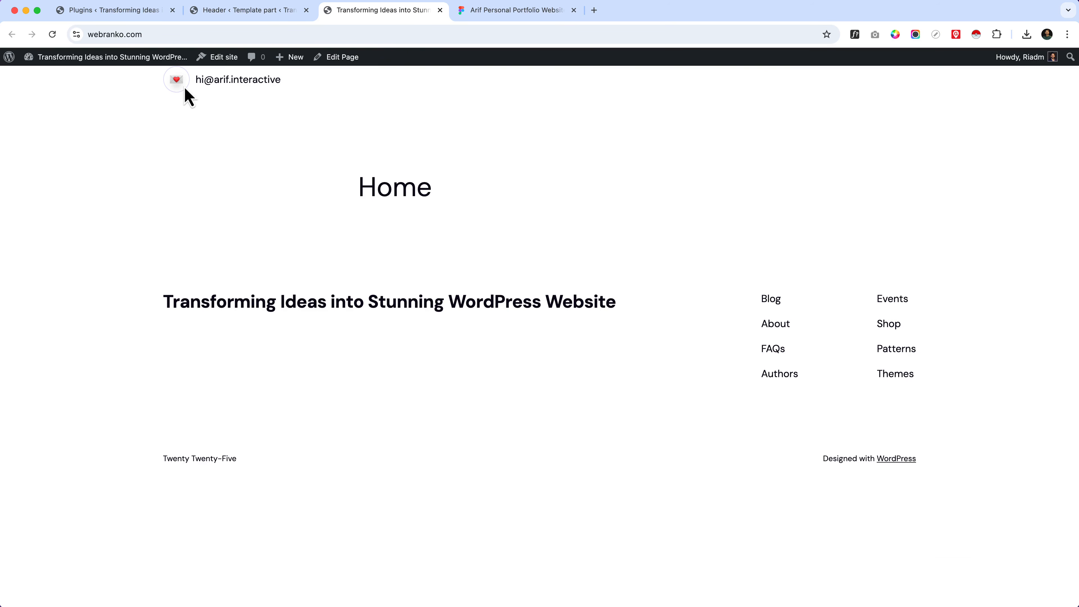
Step: Switch to the Figma design and select the memoji image inside the header's Logo group
left_click(507, 18)
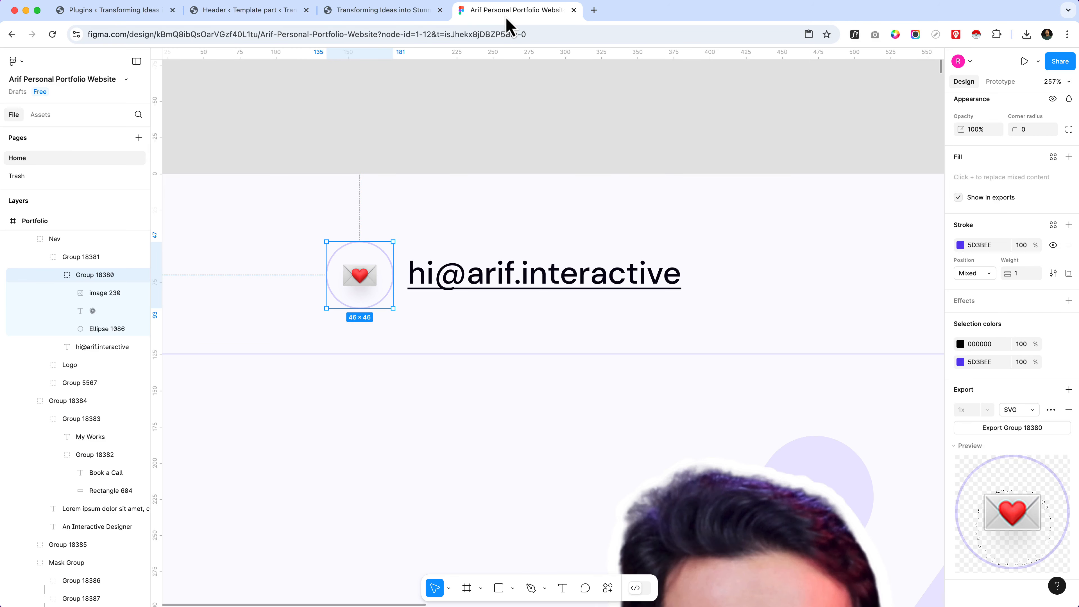
scroll(332, 318, "down", 5)
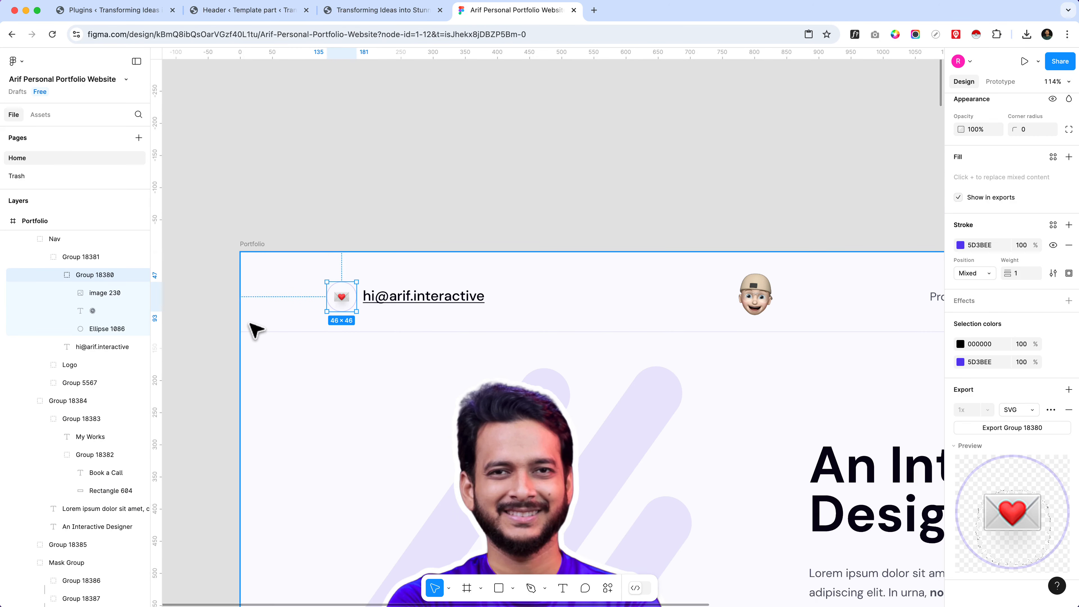
scroll(253, 330, "down", 5)
left_click(467, 224)
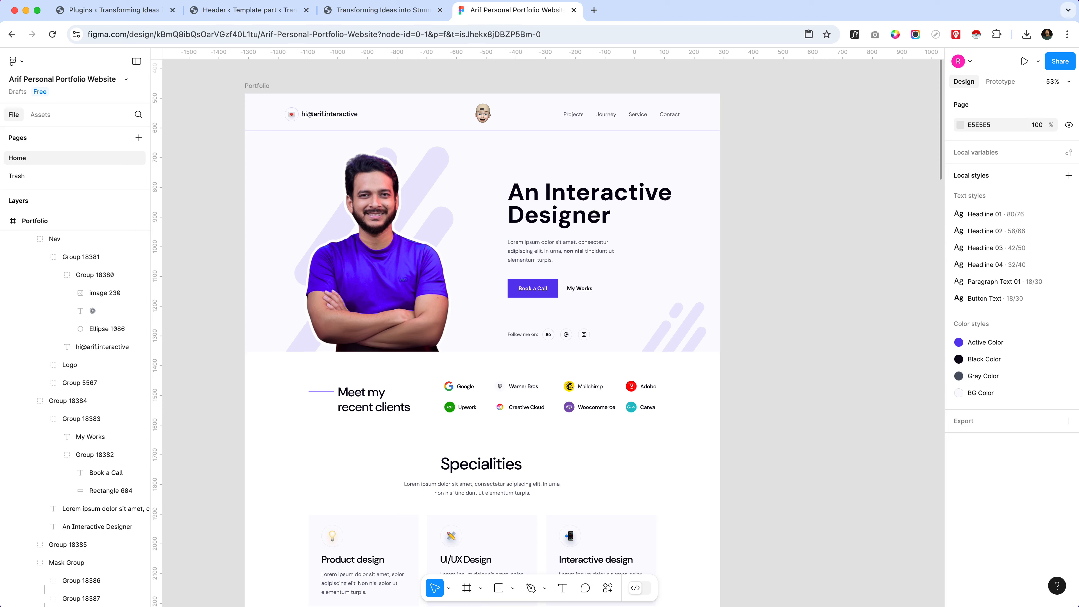
scroll(604, 154, "up", 3)
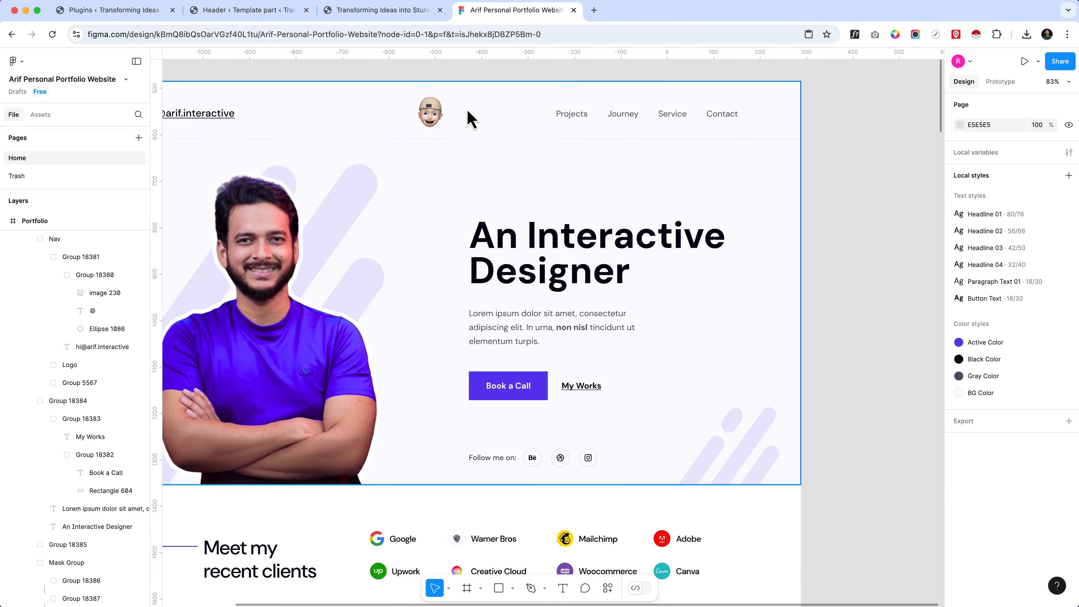
left_click(431, 112)
scroll(442, 116, "up", 5)
left_click(449, 119)
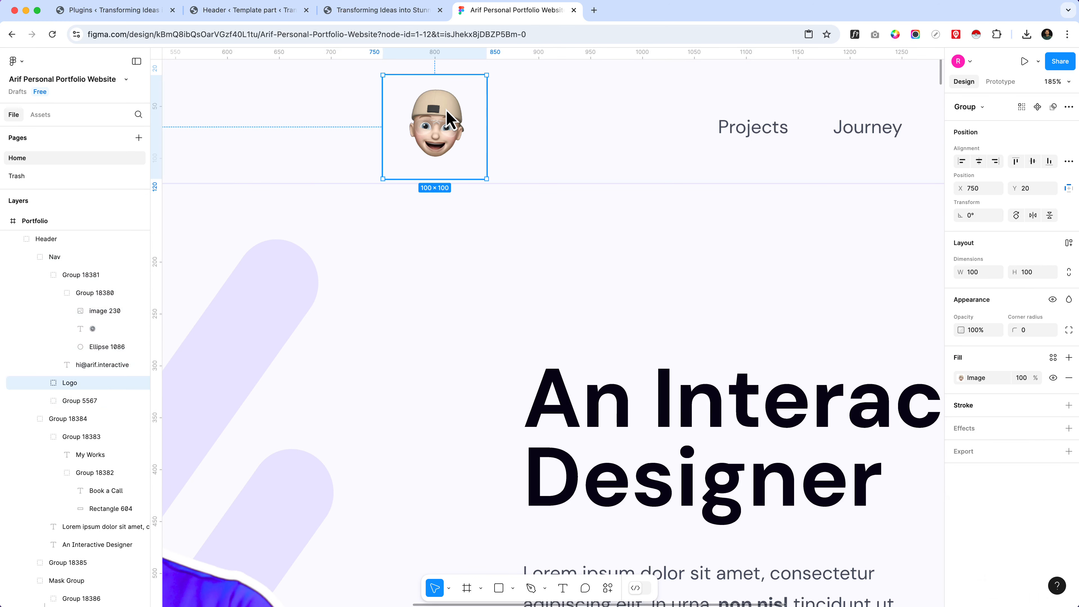
double_click(449, 119)
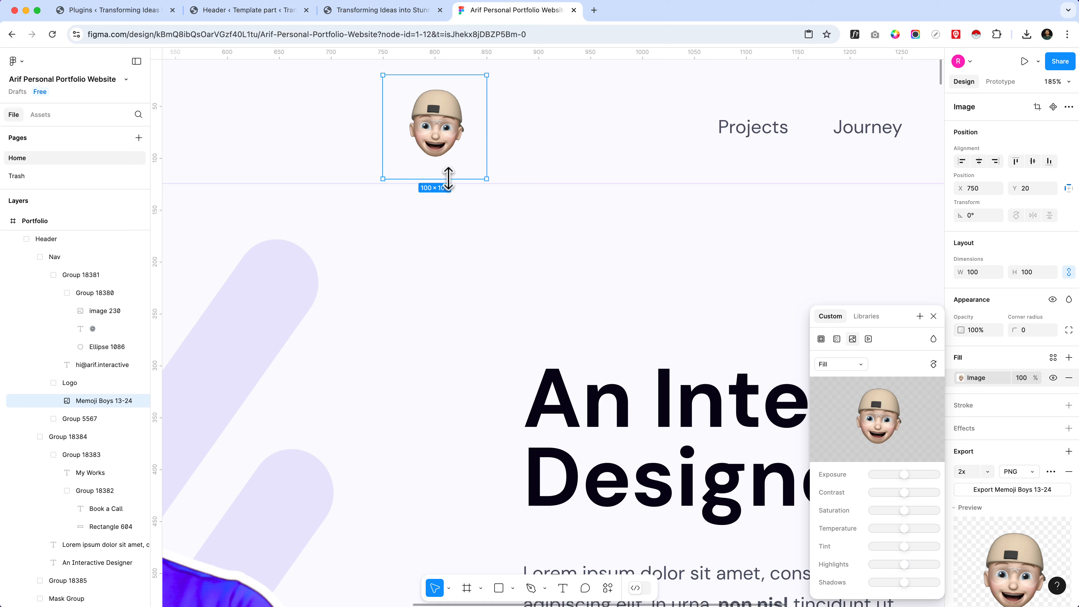
Step: Try to trim the memoji image to about 84 × 74 within the header, undoing the resize attempts
left_click_drag(449, 179, 448, 169)
key("super+z")
left_click_drag(448, 179, 446, 167)
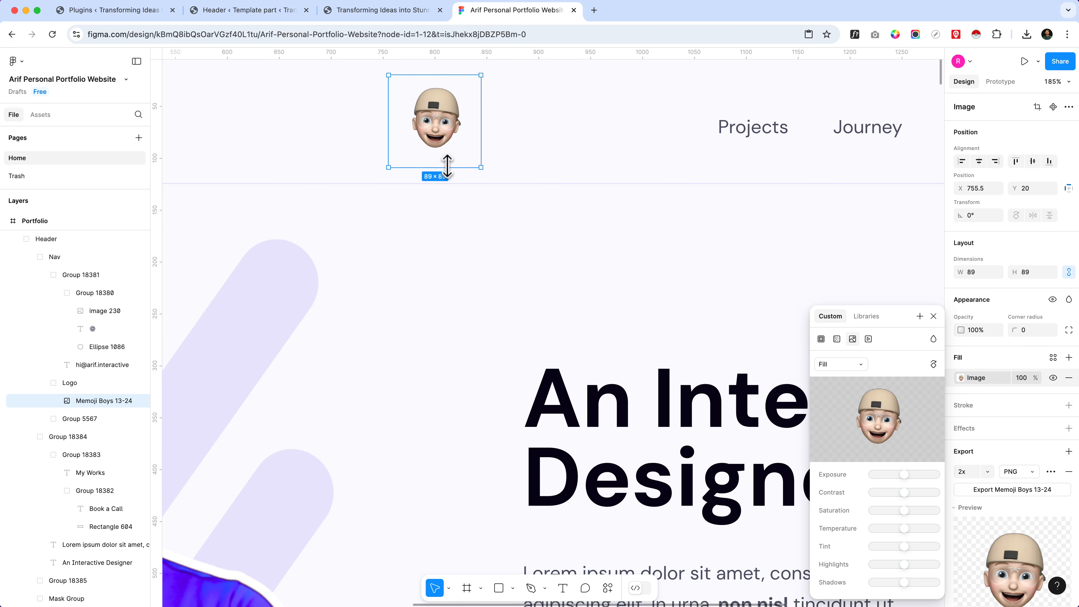
key("super+z")
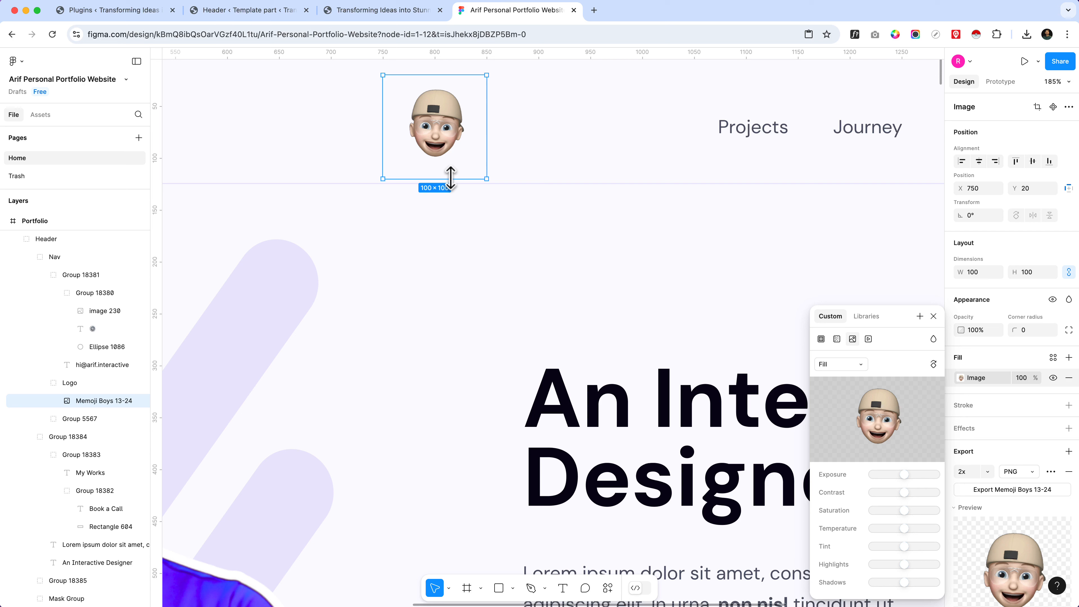
left_click_drag(451, 178, 452, 167)
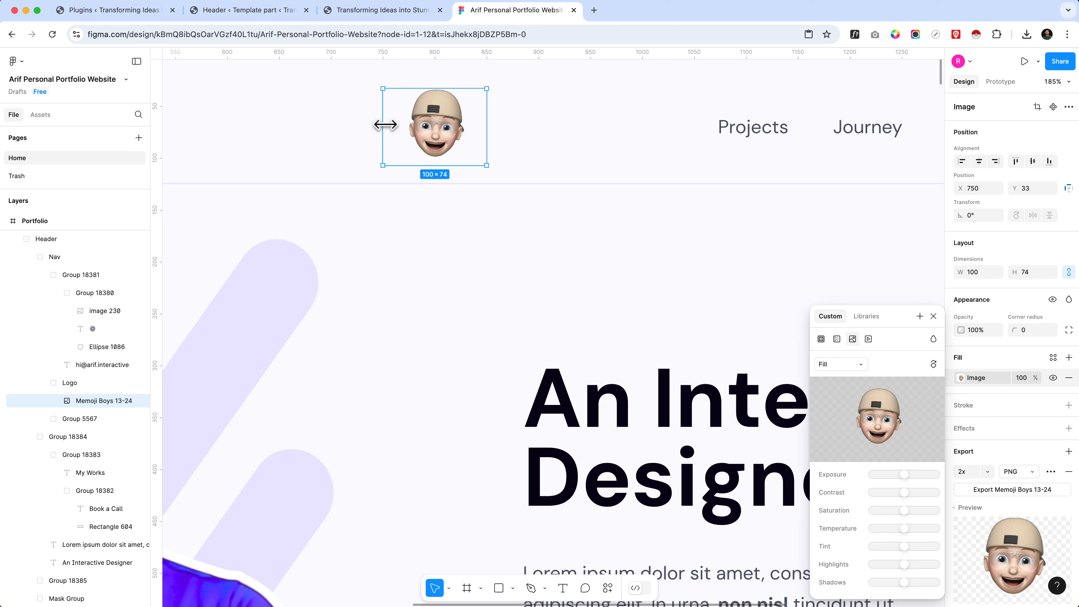
left_click_drag(388, 124, 392, 124)
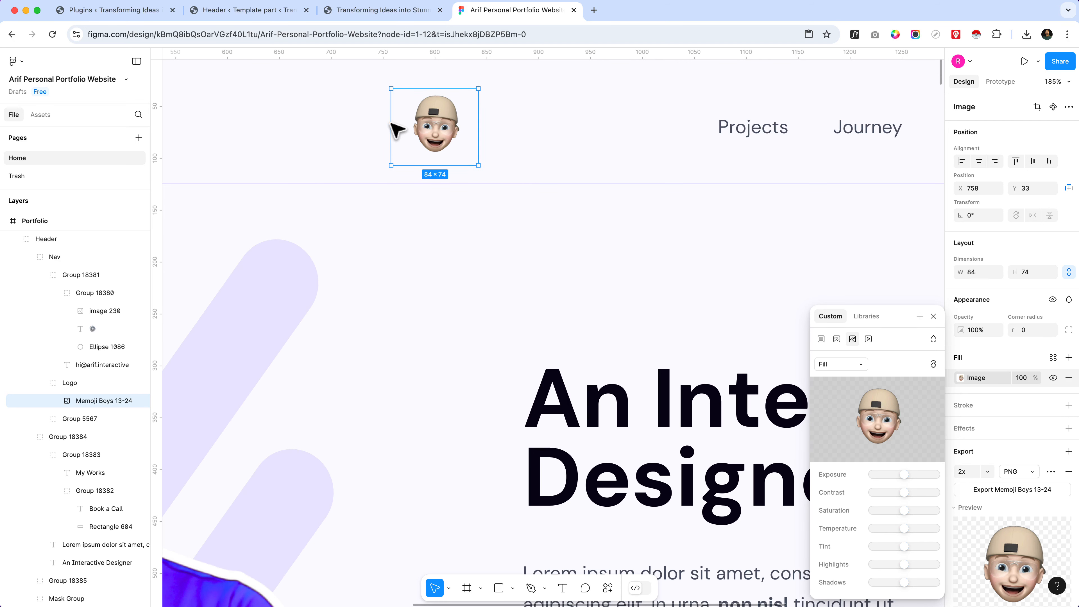
key("super+z")
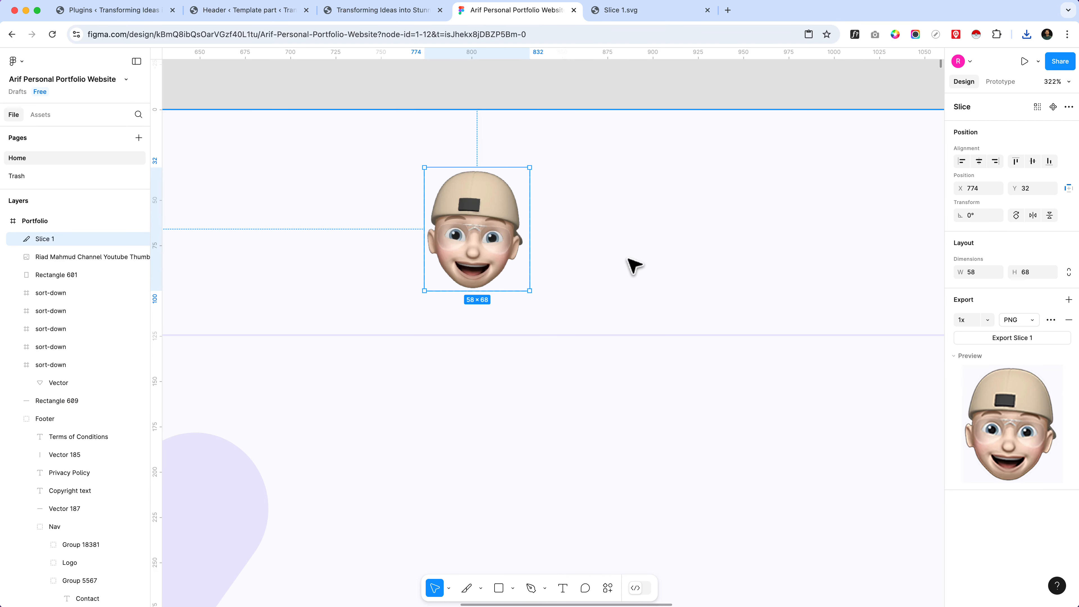
Step: Place a 100 × 100 frame over the header logo and delete it again
left_click(630, 257)
left_click(460, 227)
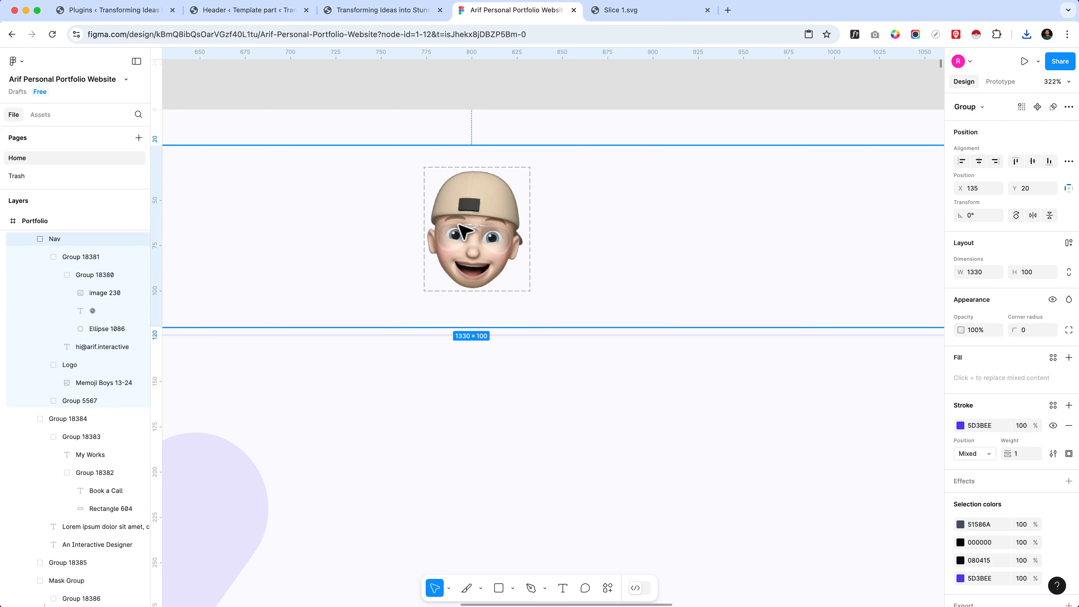
left_click(34, 224)
left_click(480, 588)
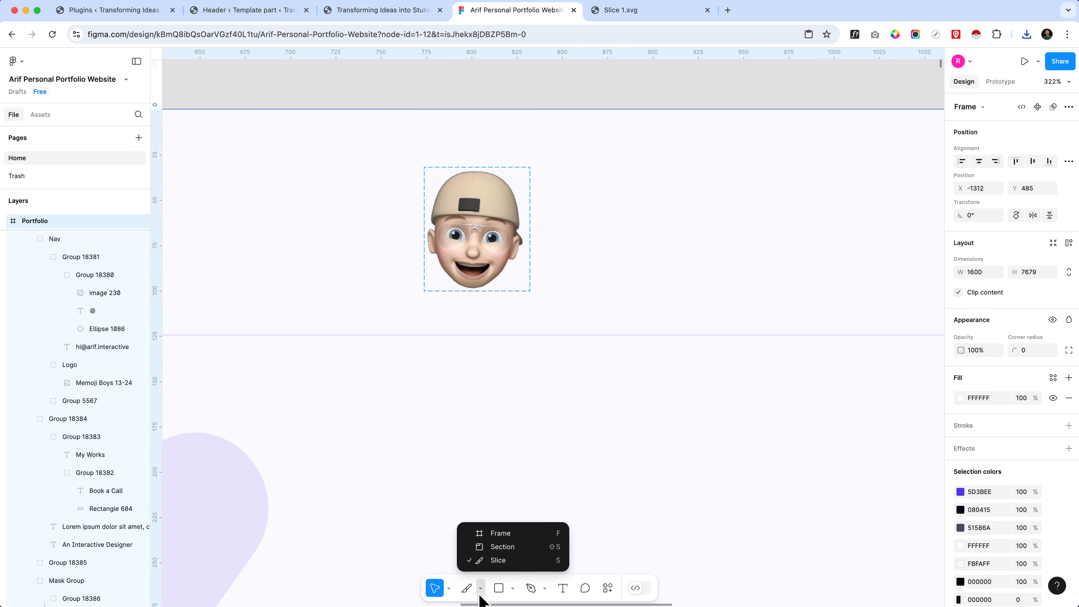
left_click(493, 532)
left_click(559, 246)
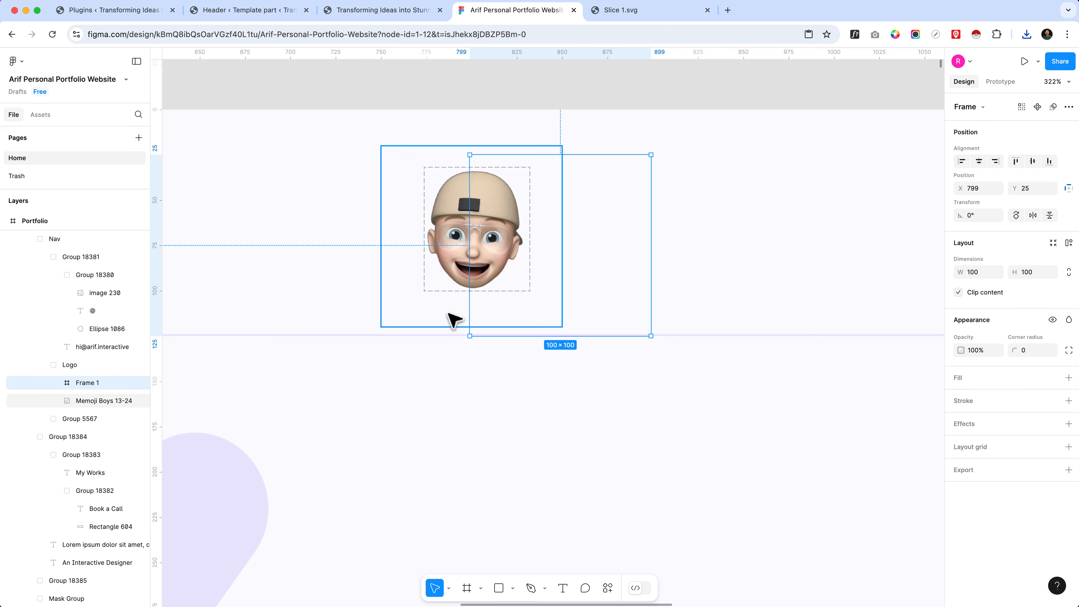
key("Delete")
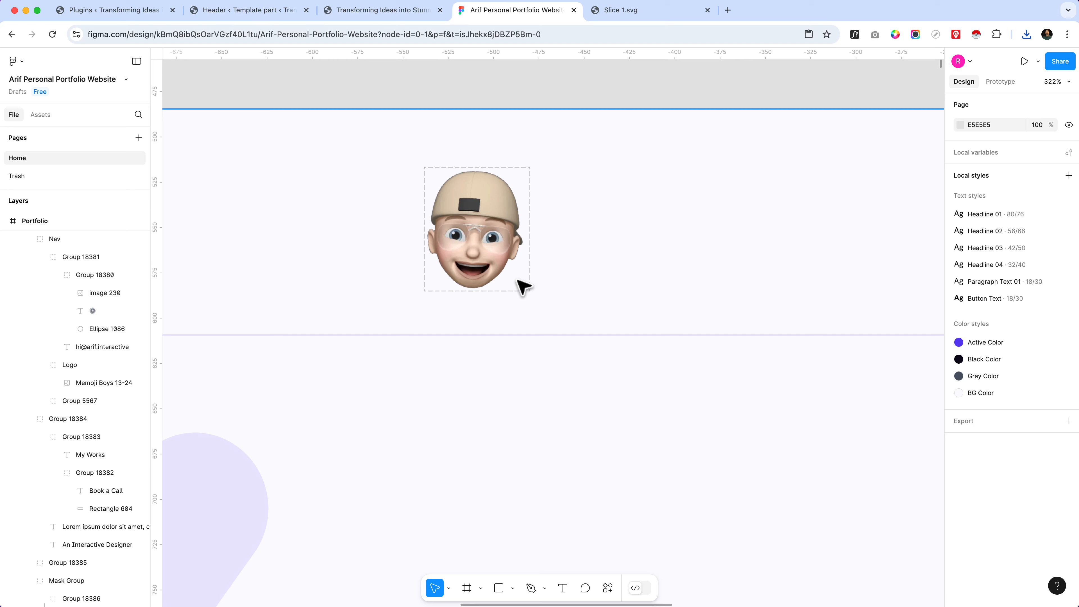
Step: Duplicate the memoji image from the header's Logo group onto the empty canvas above the Portfolio frame
left_click(494, 230)
scroll(281, 326, "down", 6)
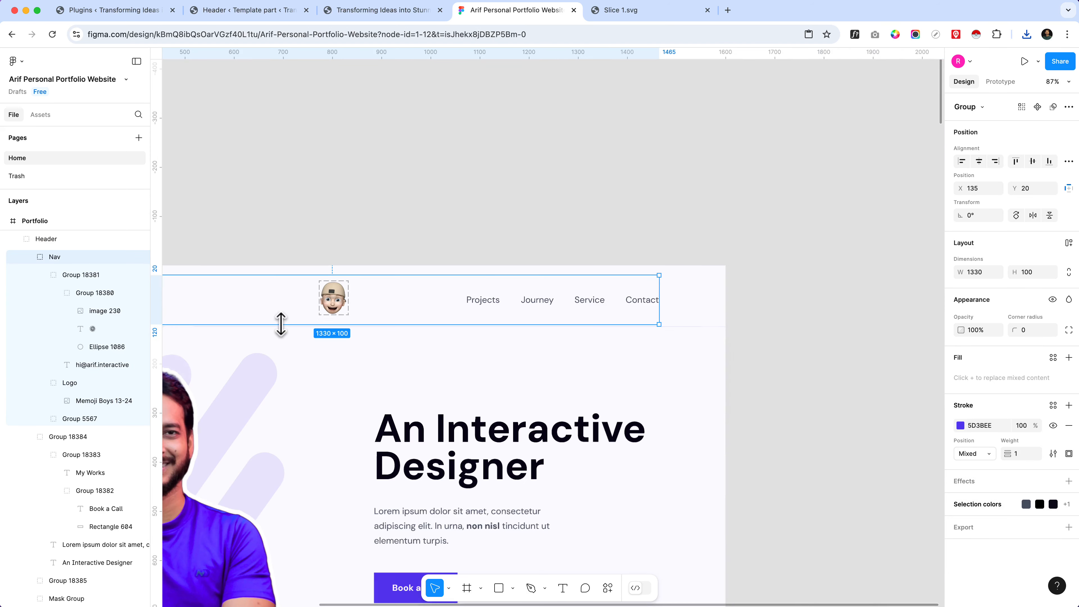
double_click(328, 297)
left_click_drag(334, 302, 497, 199)
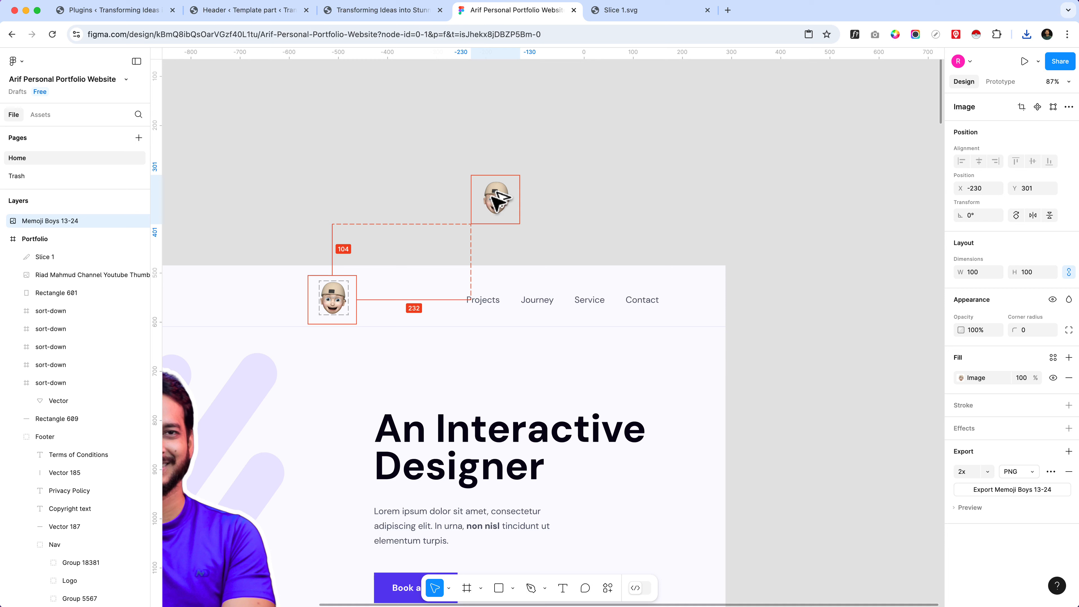
left_click(552, 234)
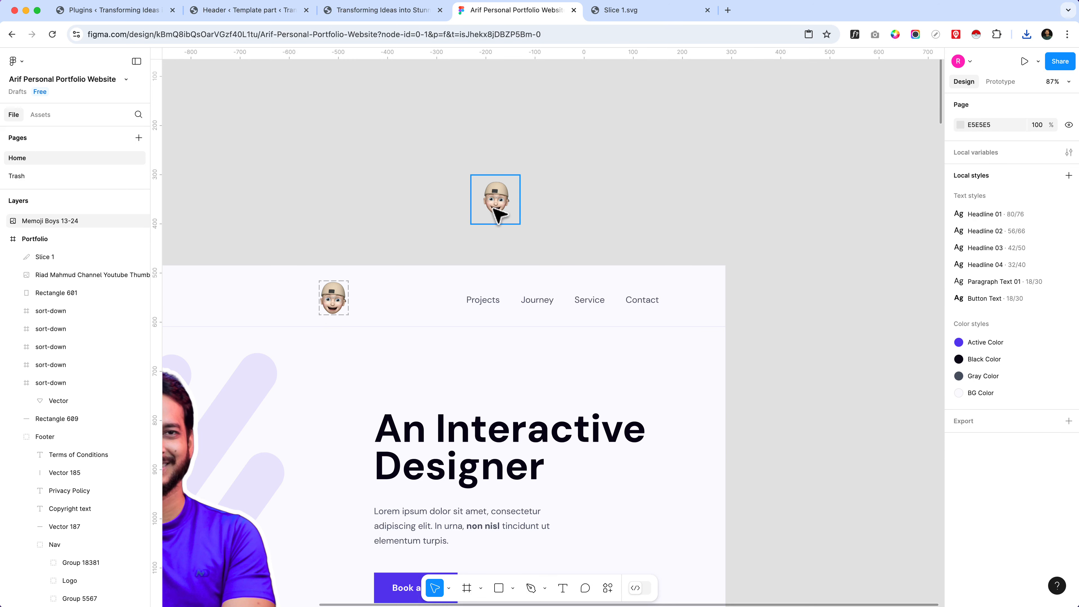
Step: Delete the Slice 1 layer around the header's memoji
left_click(497, 215)
left_click(60, 258)
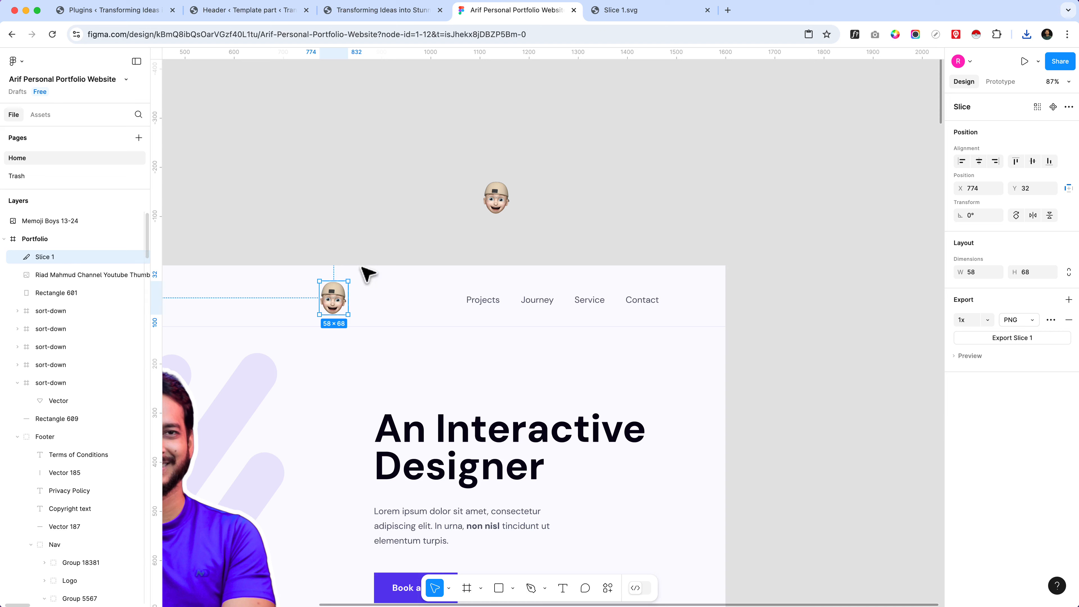
key("Delete")
Step: Crop the duplicated memoji image on the canvas closer to the face, to about 54 × 70
scroll(497, 208, "up", 10)
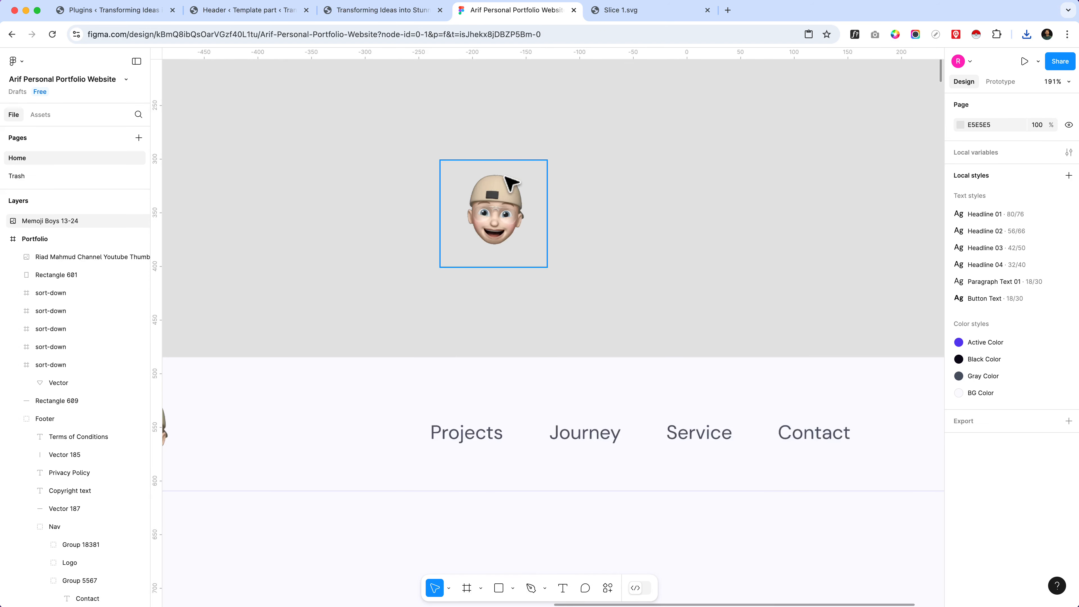
left_click(502, 336)
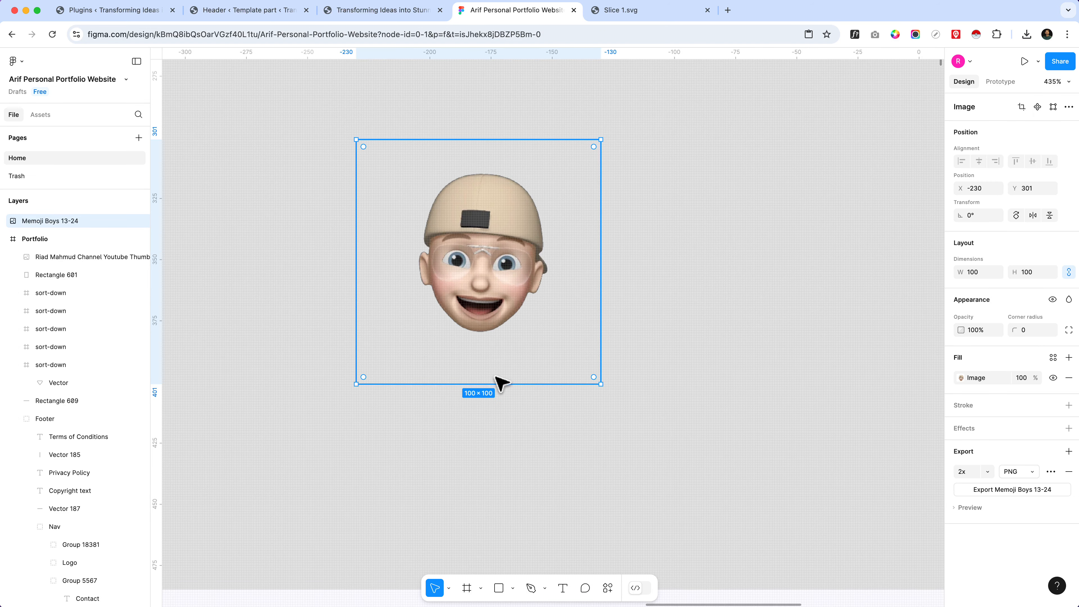
left_click_drag(495, 389, 497, 339)
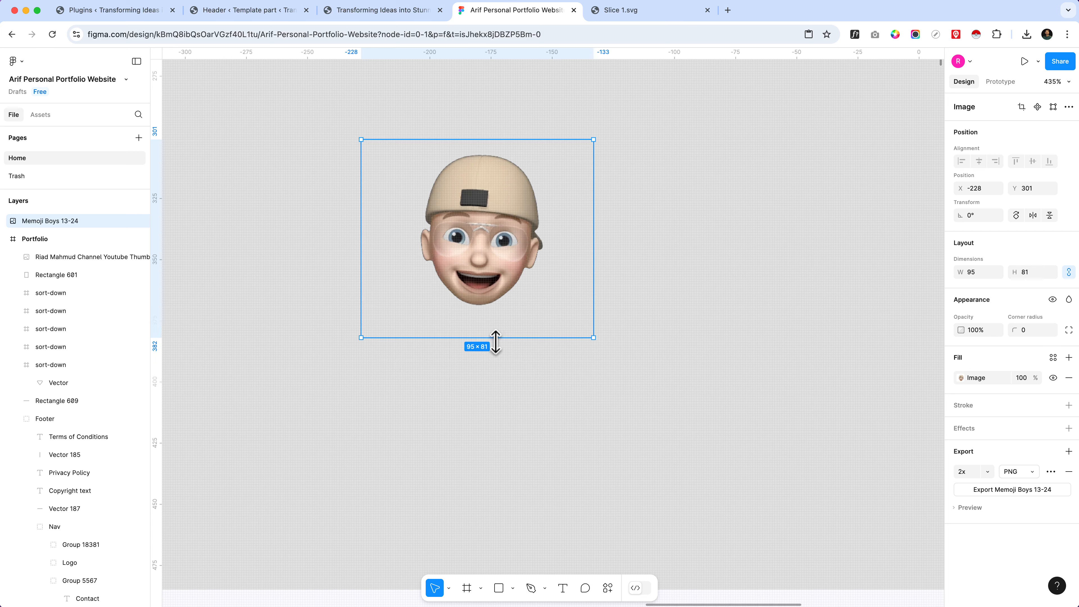
left_click_drag(499, 334, 501, 311)
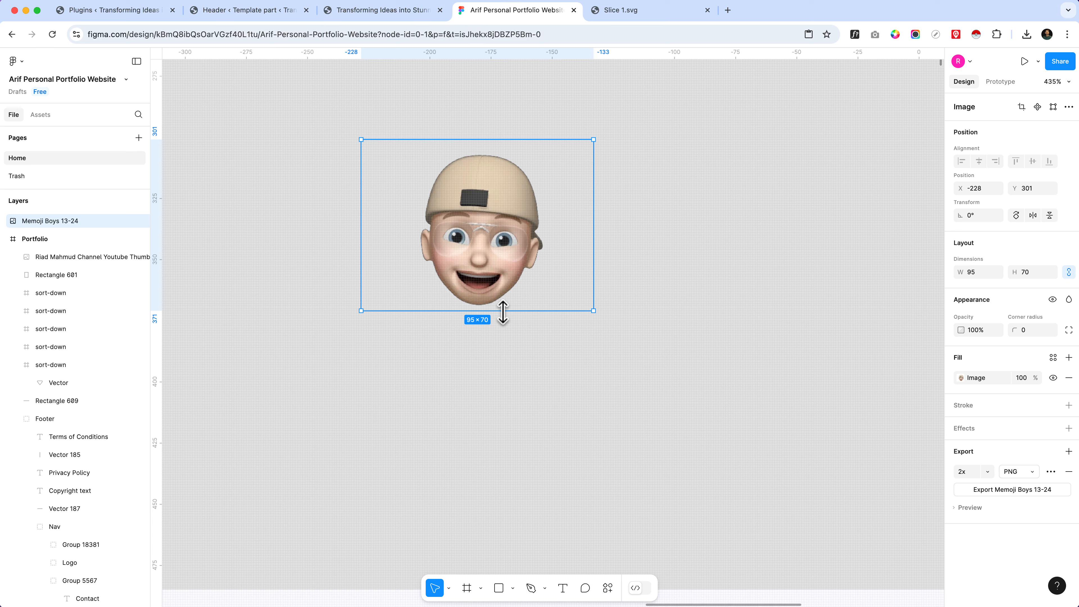
left_click_drag(362, 222, 414, 224)
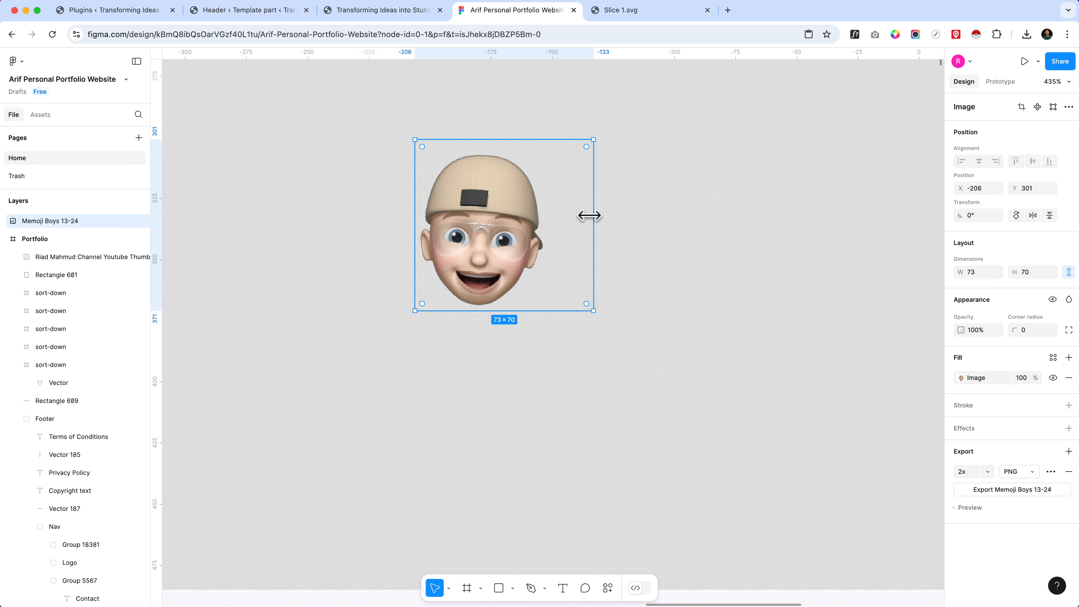
left_click_drag(594, 219, 547, 220)
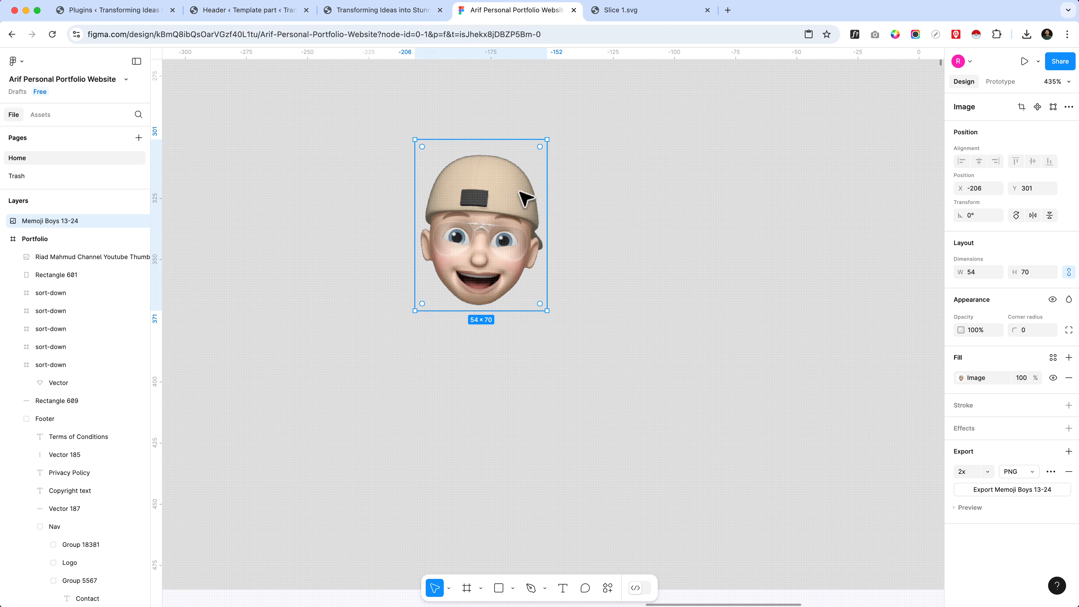
Step: Crop the memoji image's upper edge to about 54 × 65 and export the image as a 2x PNG
left_click_drag(480, 141, 481, 152)
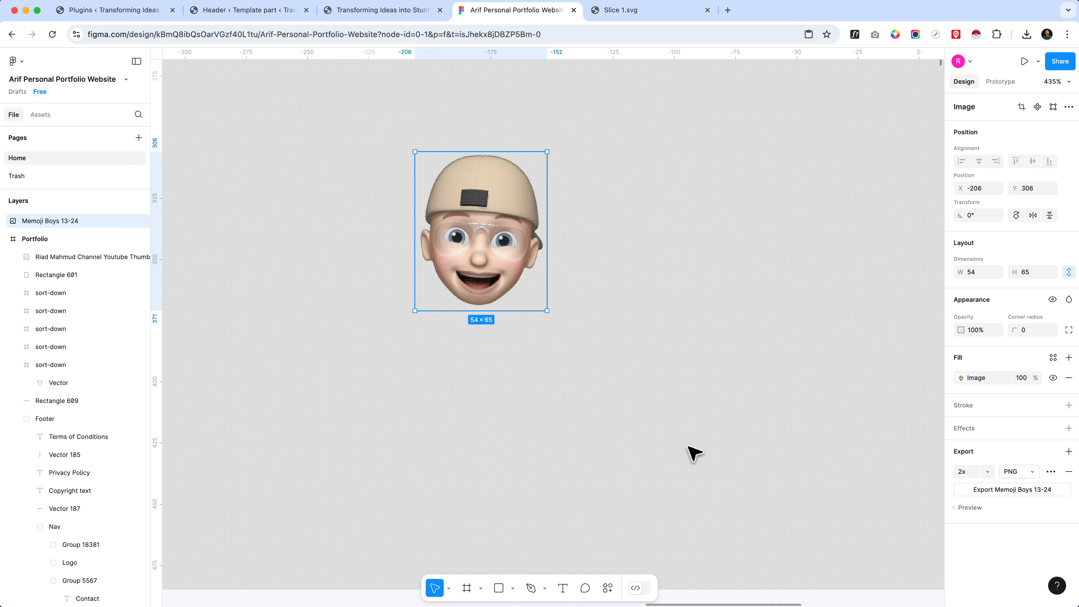
left_click(960, 515)
scroll(977, 523, "down", 3)
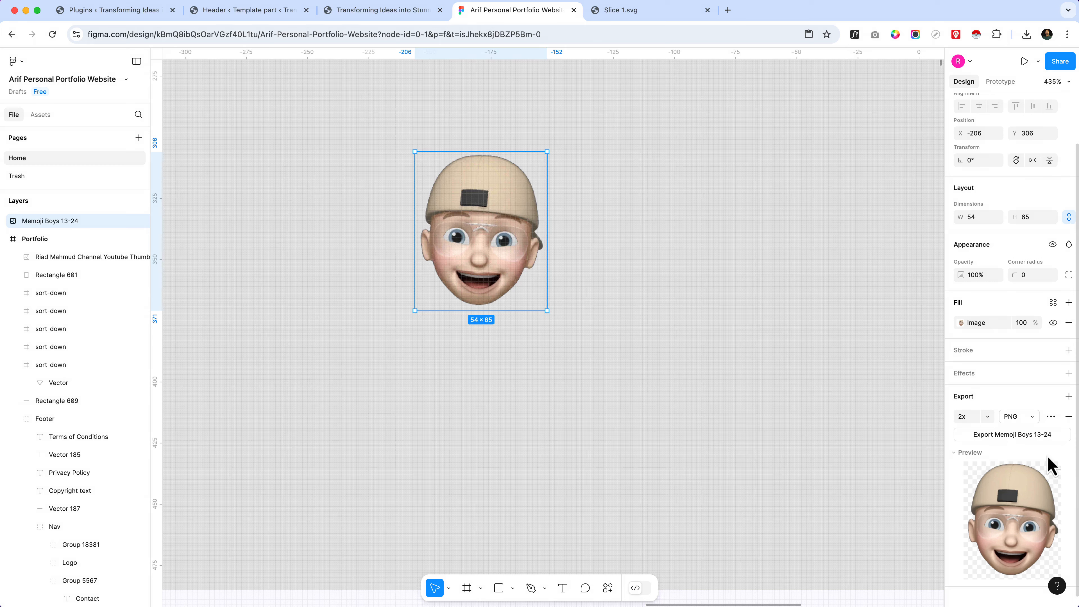
left_click(1019, 442)
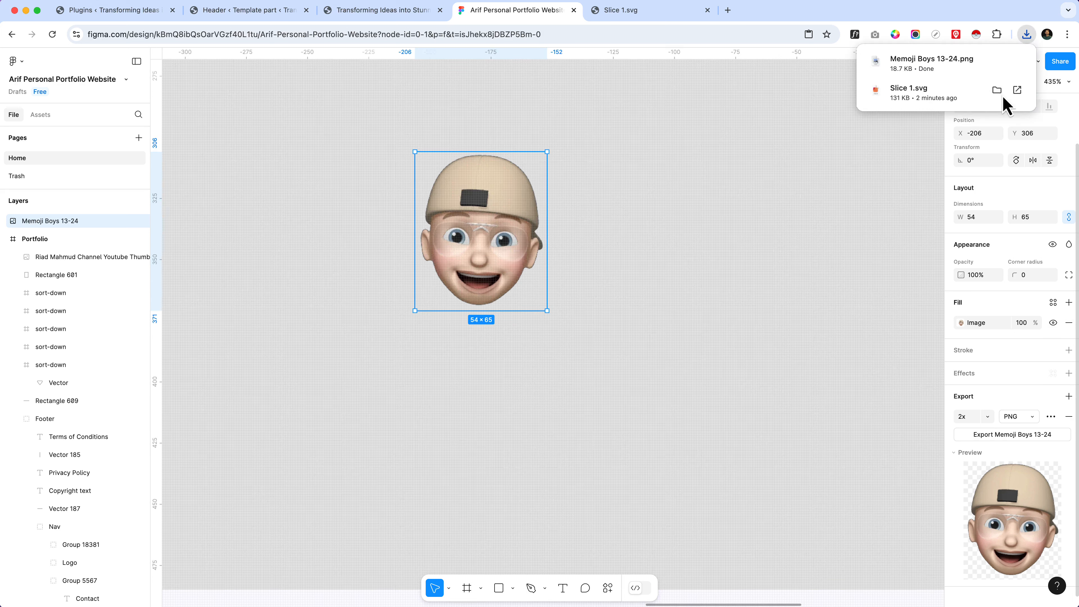
Step: Change the memoji image's export format to SVG and export it
left_click(1026, 422)
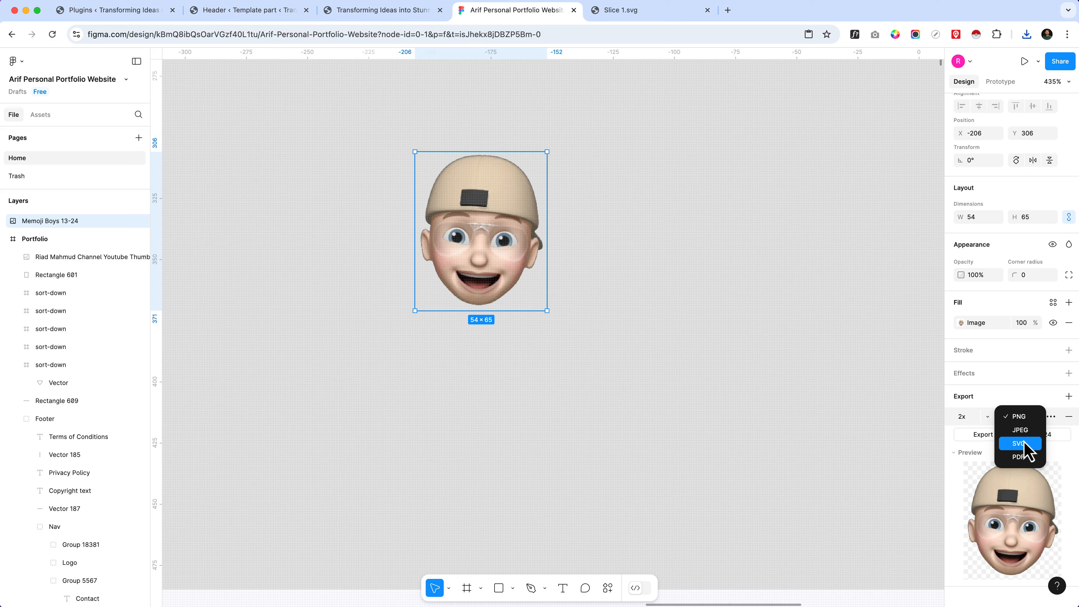
left_click(1025, 443)
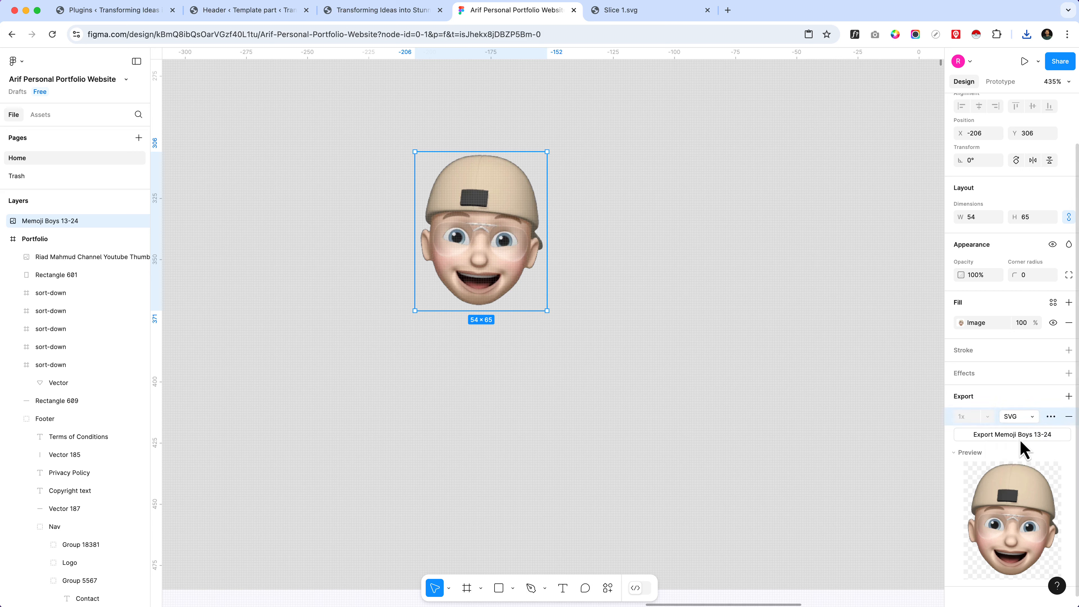
left_click(1020, 443)
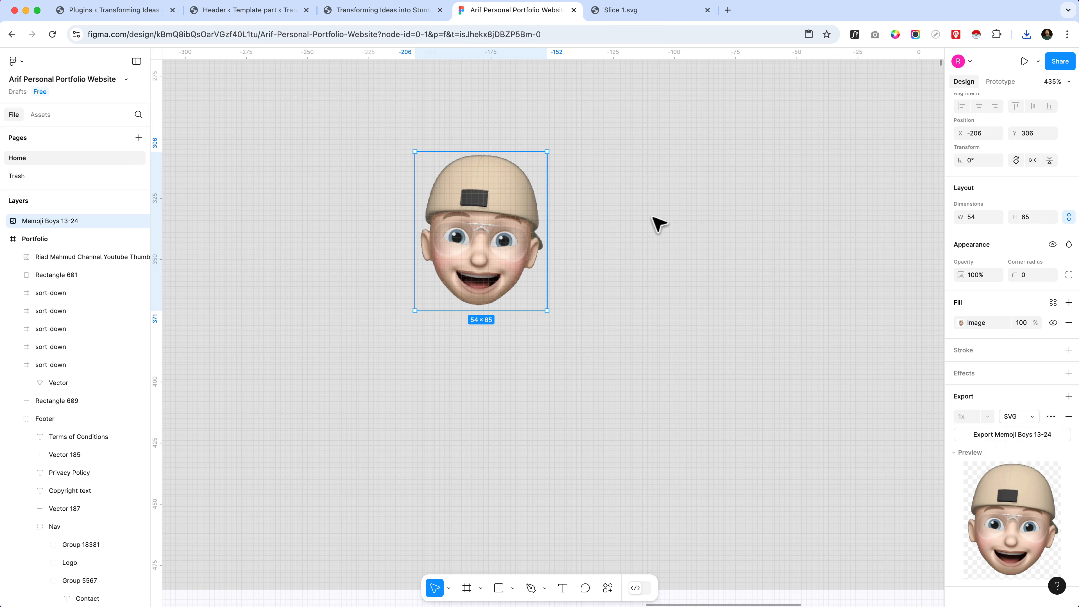
Step: Switch to the WordPress Header template part and add an Image block at the end of the outer Row
left_click(240, 13)
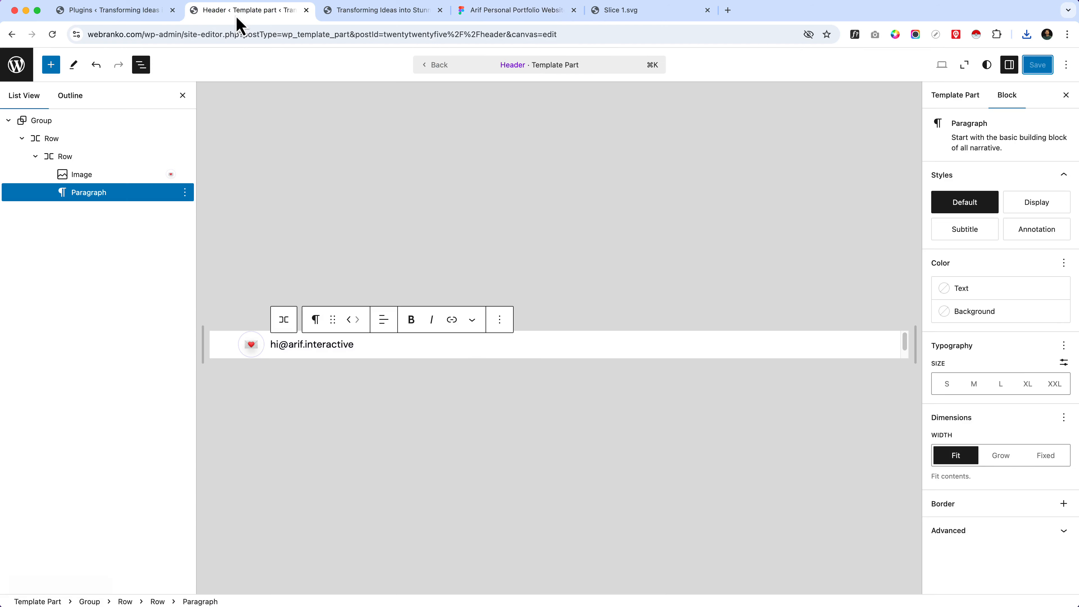
left_click(526, 355)
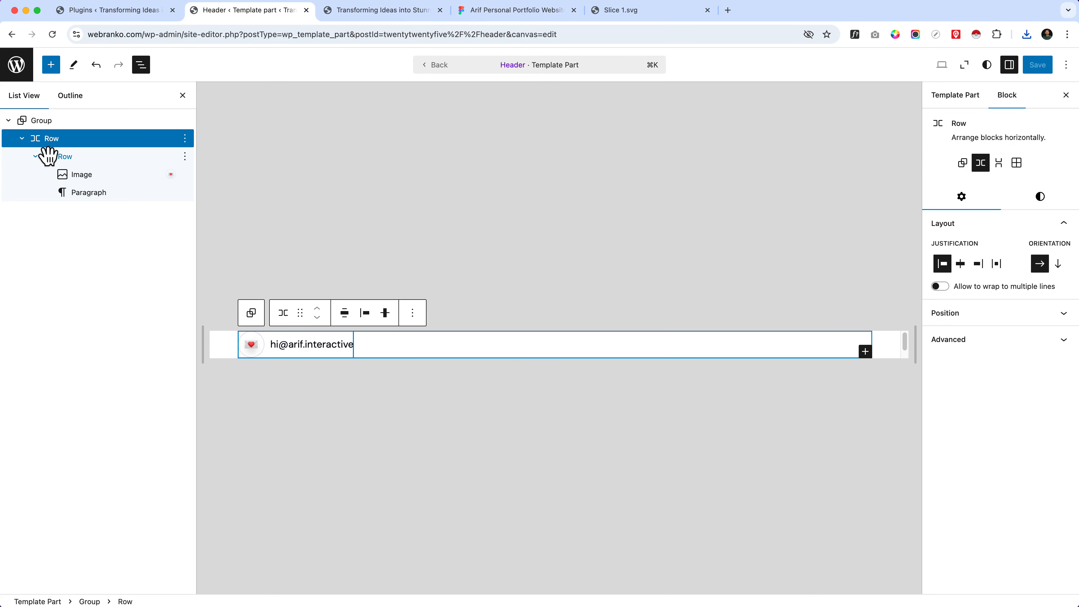
left_click(47, 141)
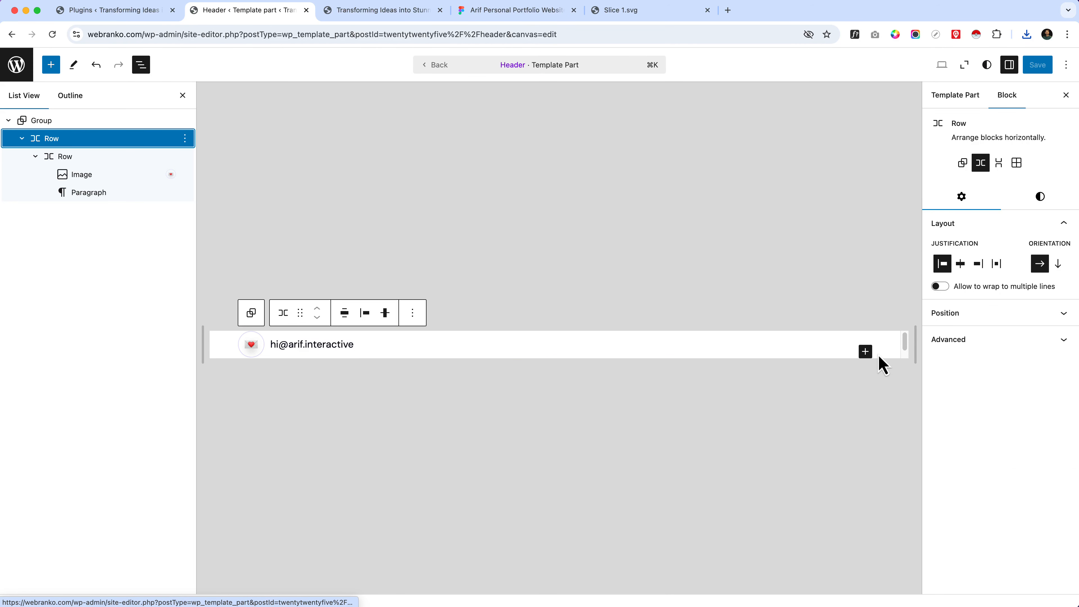
left_click(865, 351)
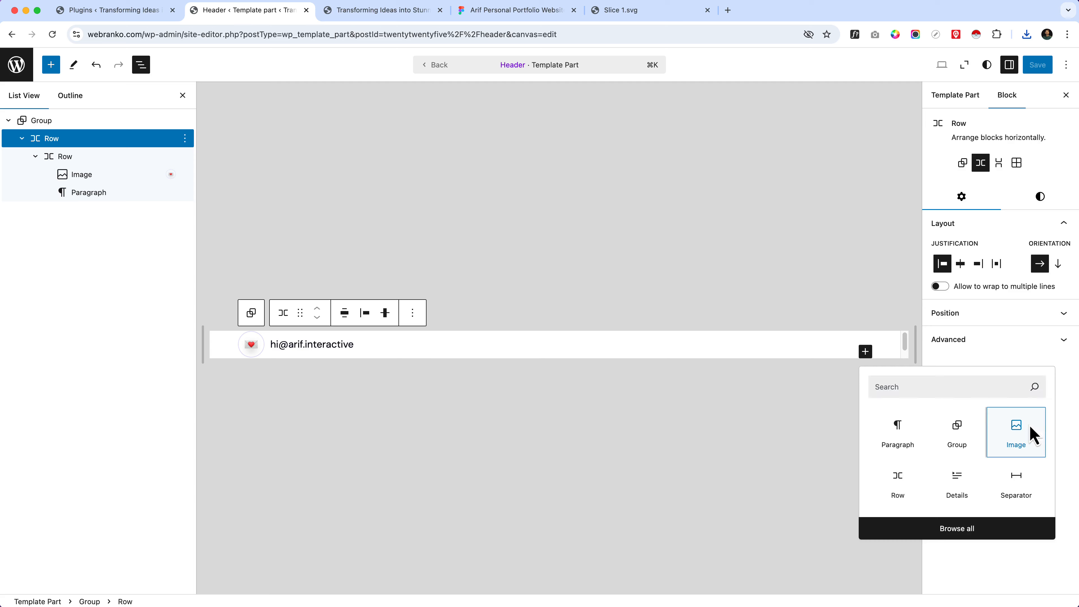
left_click(1034, 436)
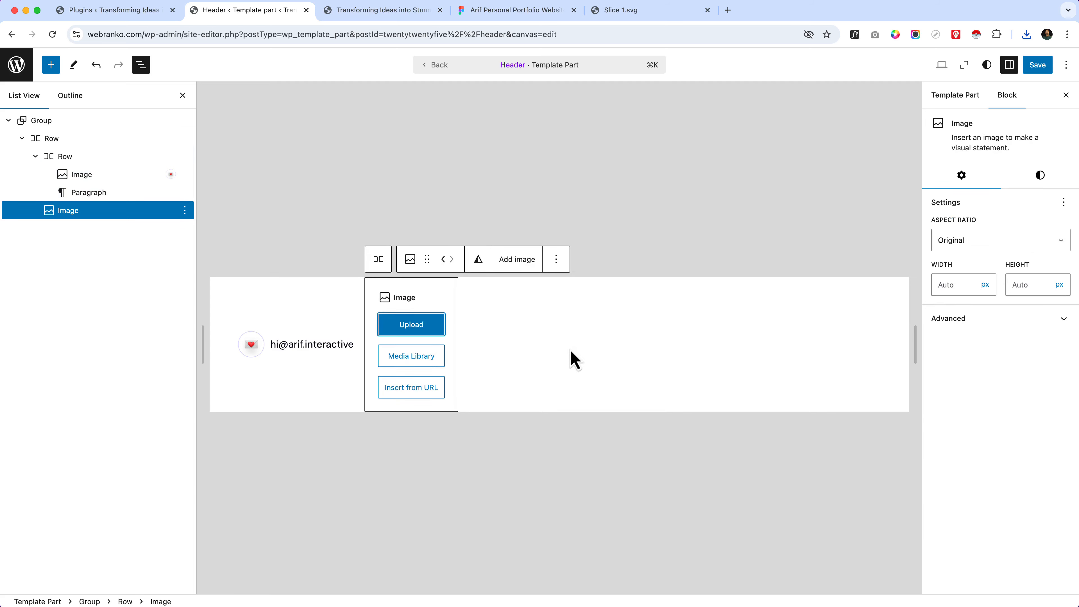
Step: Upload Memoji Boys 13-24.svg from Downloads into the new Image block
left_click(437, 332)
left_click(371, 189)
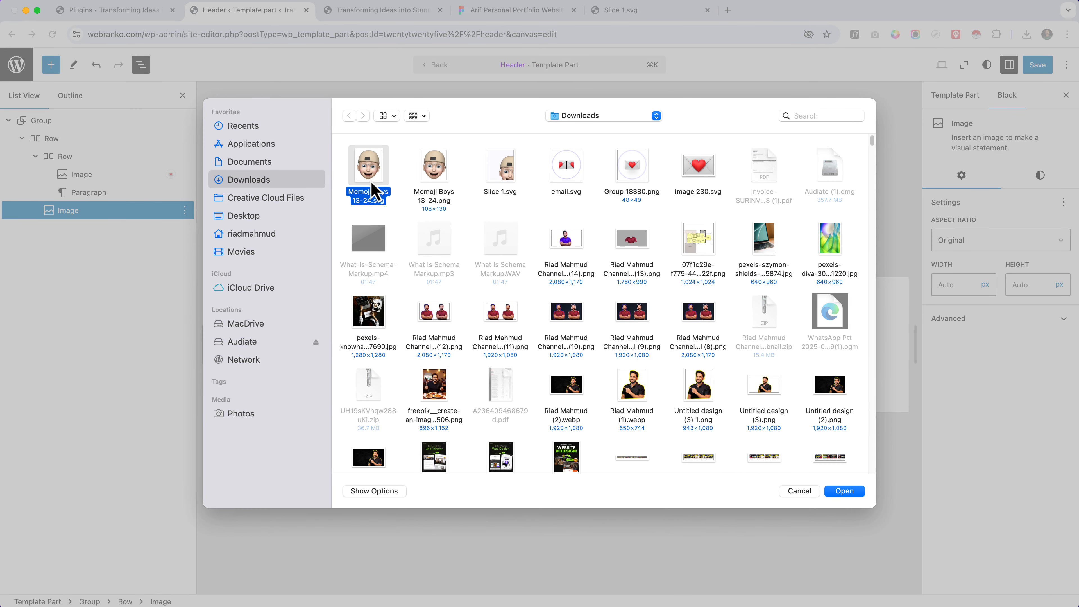
left_click(842, 492)
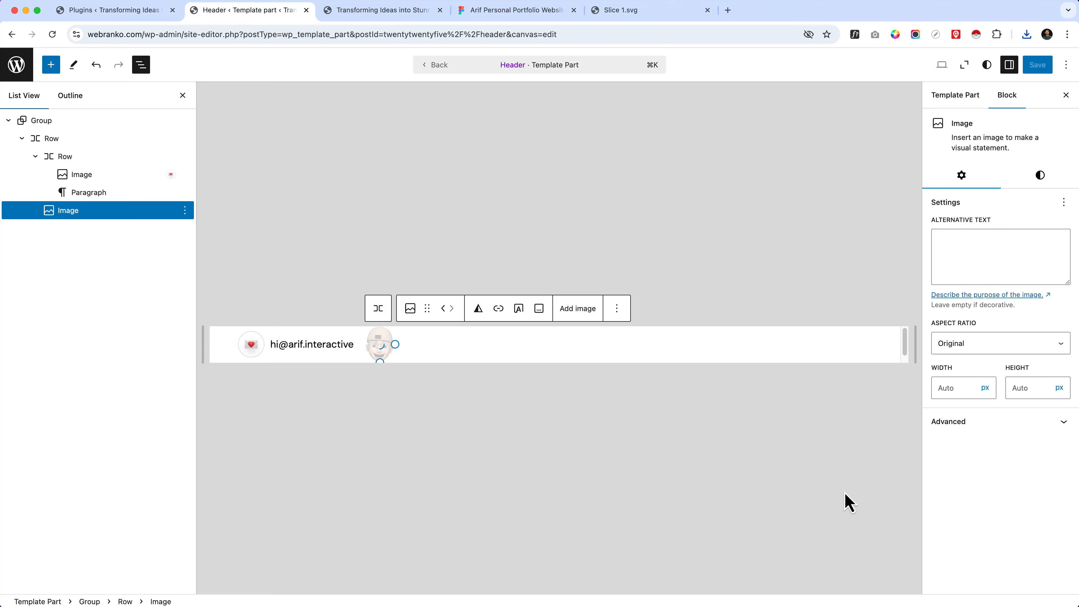
Step: Search the blocks for "navi" and add a Navigation block to the outer Row after the memoji image
left_click(498, 361)
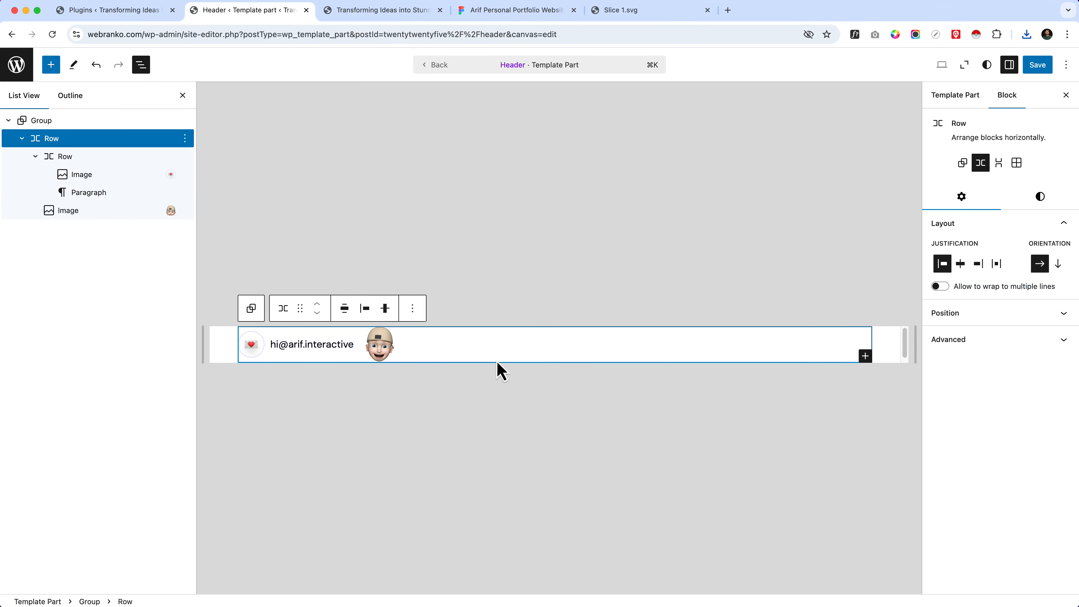
left_click(865, 357)
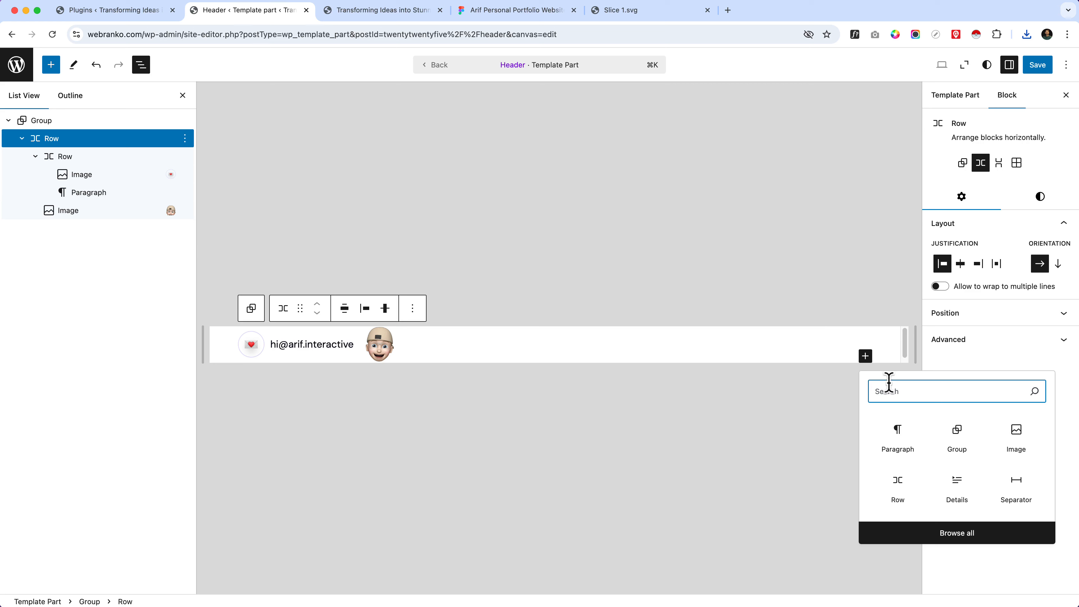
type("navi")
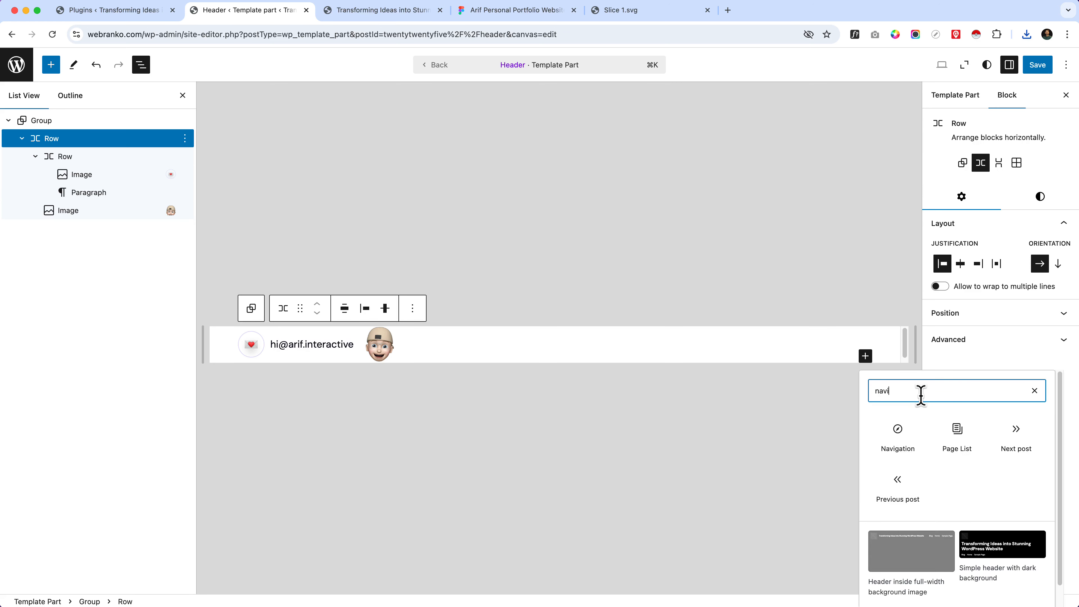
key("Tab")
key("shift+Tab")
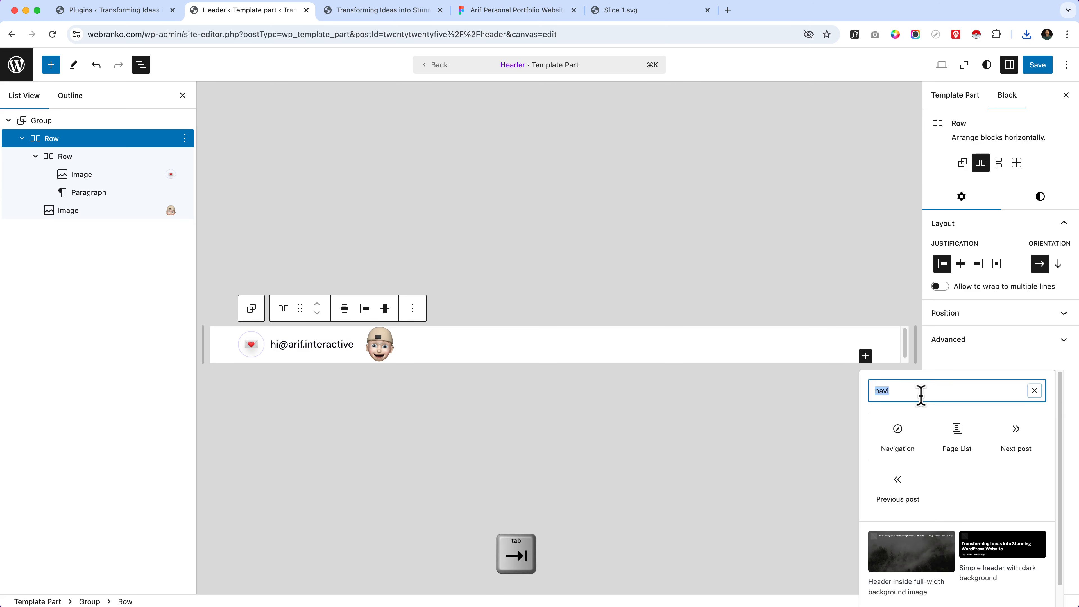
key("Tab")
key("Tab")
key("Tab")
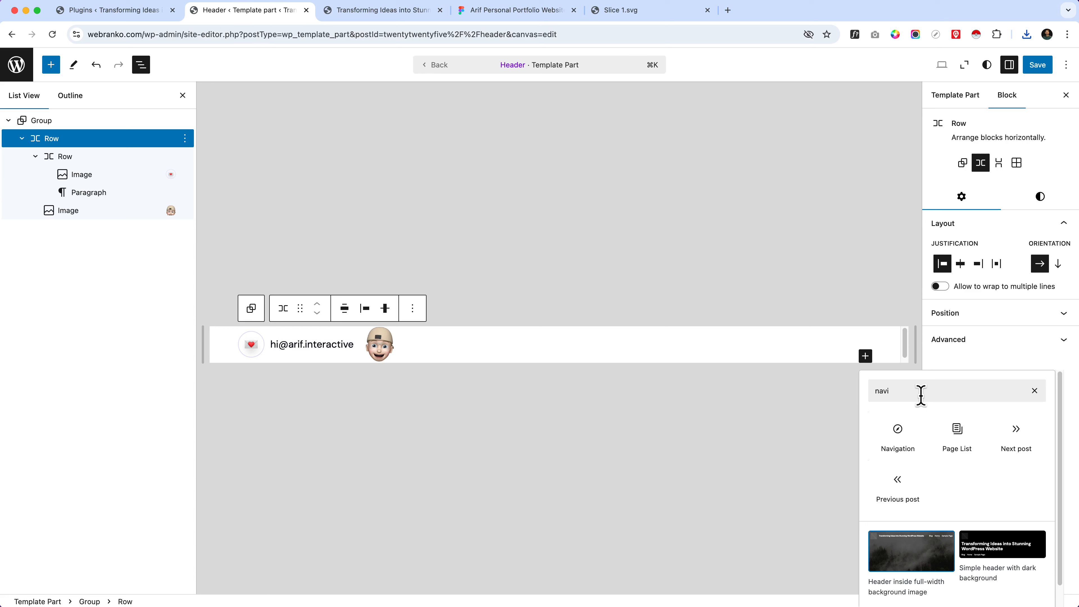
key("shift+Tab")
key("shift+Tab")
key("shift+Tab")
key("shift+Tab")
key("Tab")
key("Tab")
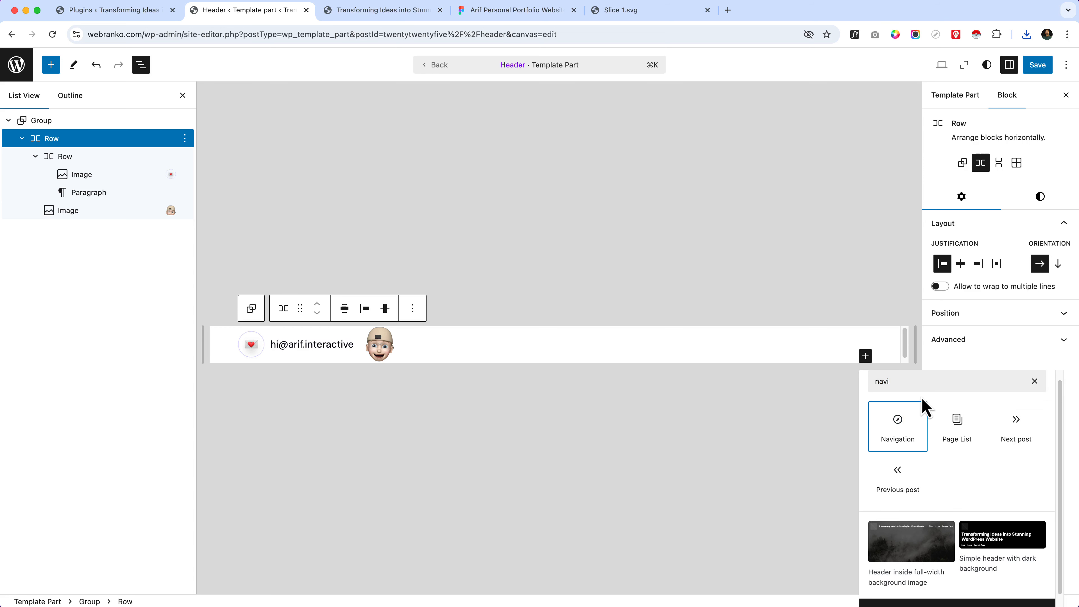
key("Return")
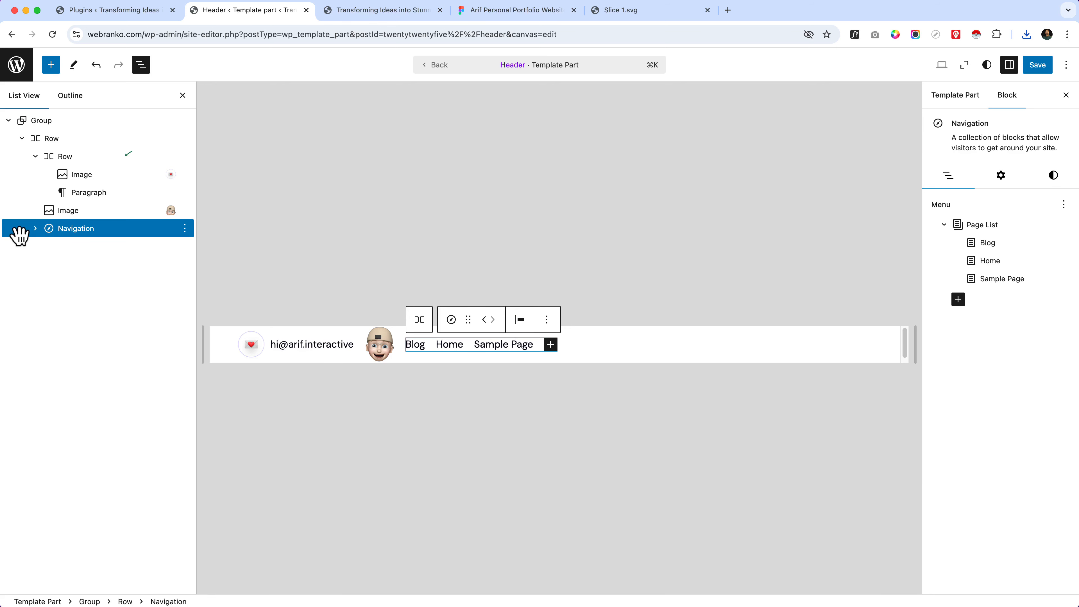
Step: Create a new menu for the header's Navigation block to replace the default page list
left_click(35, 230)
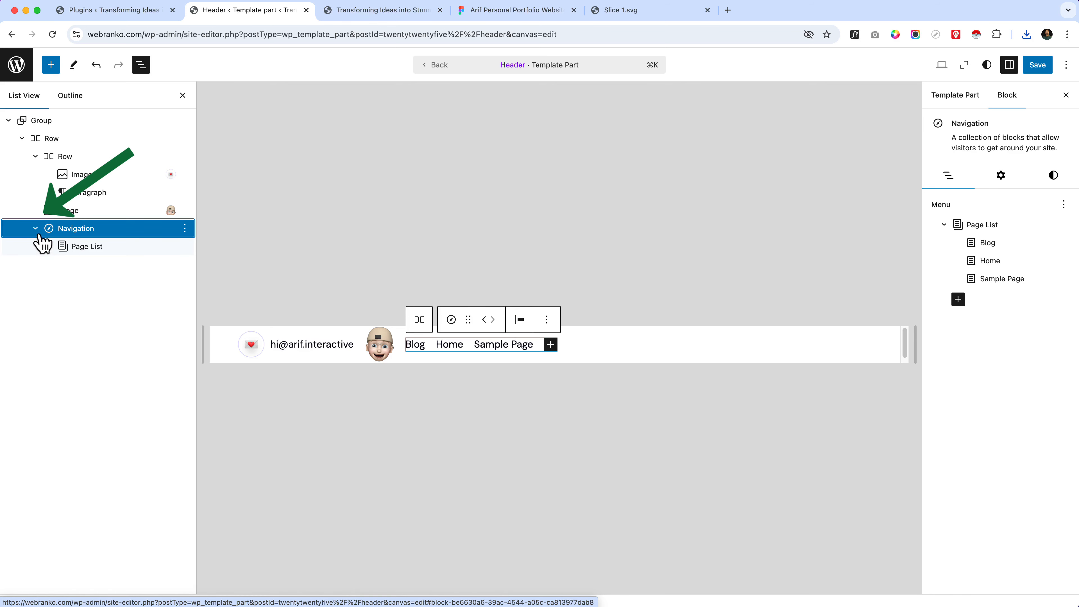
left_click(164, 254)
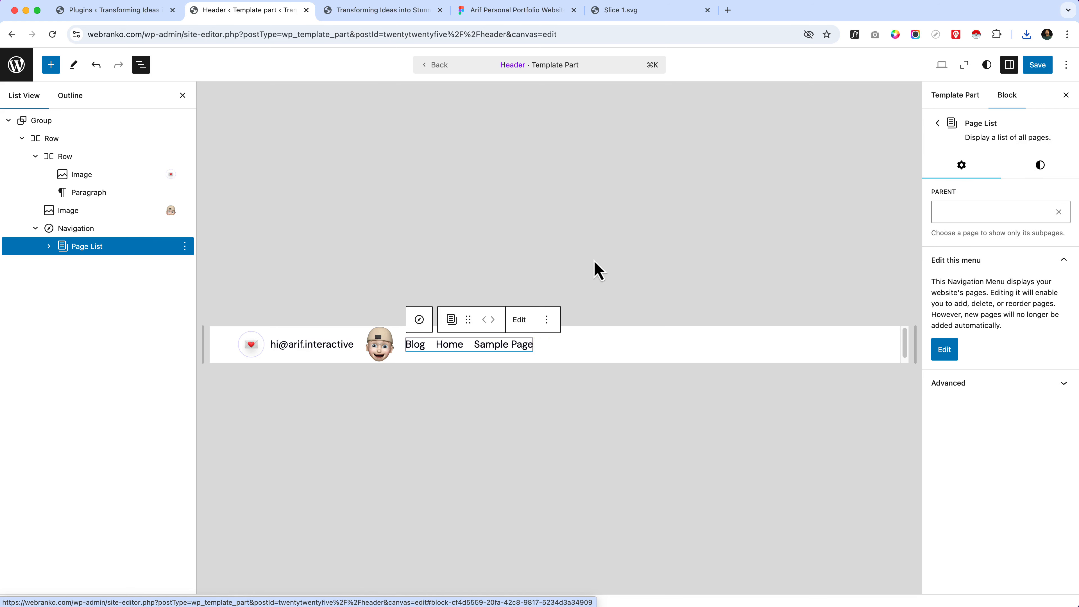
left_click(127, 238)
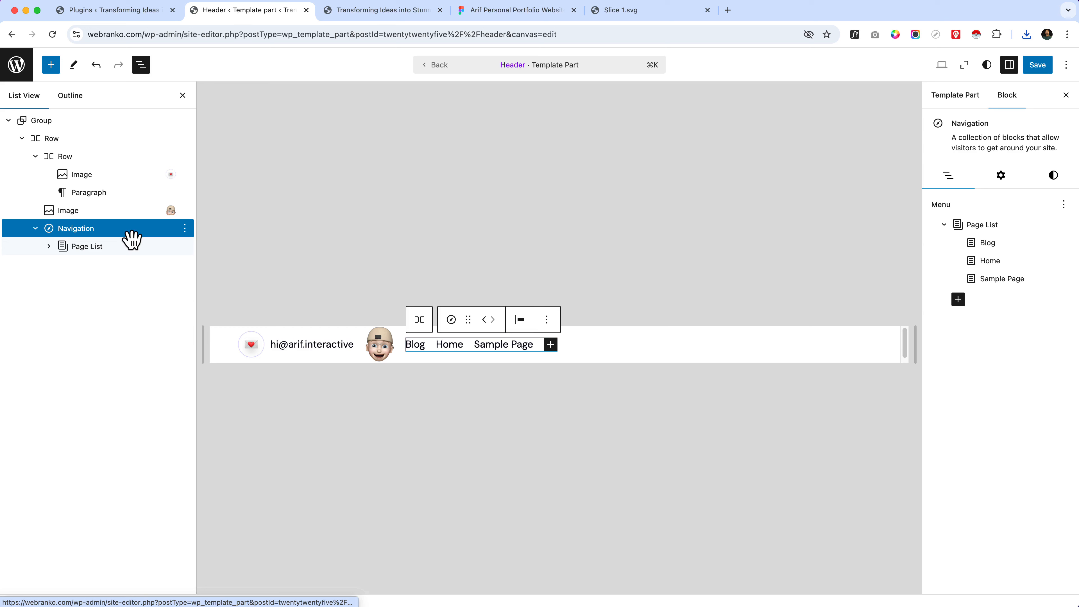
left_click(1065, 206)
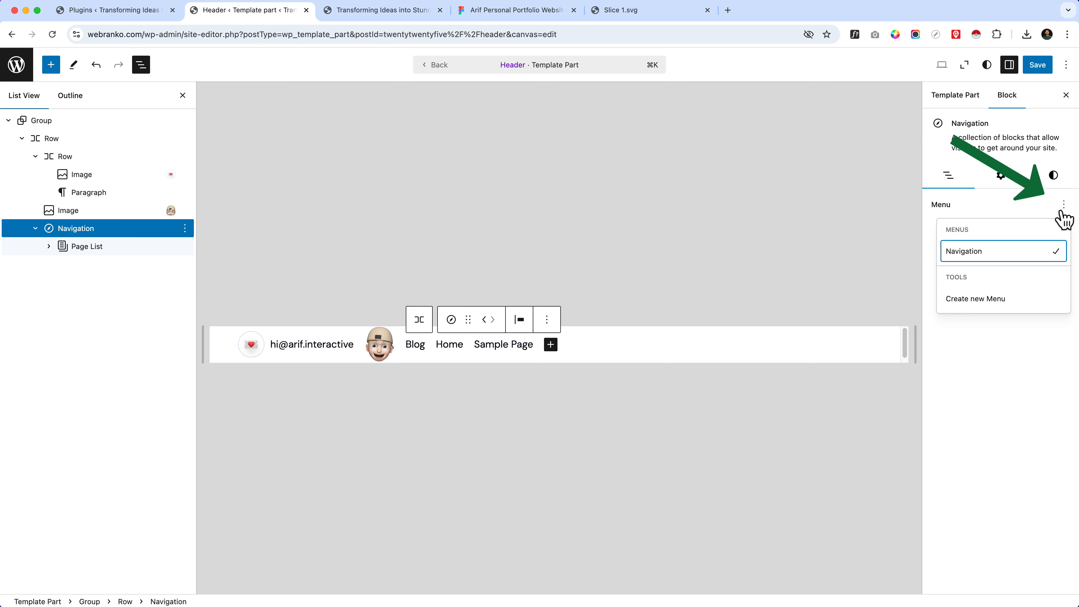
left_click(984, 302)
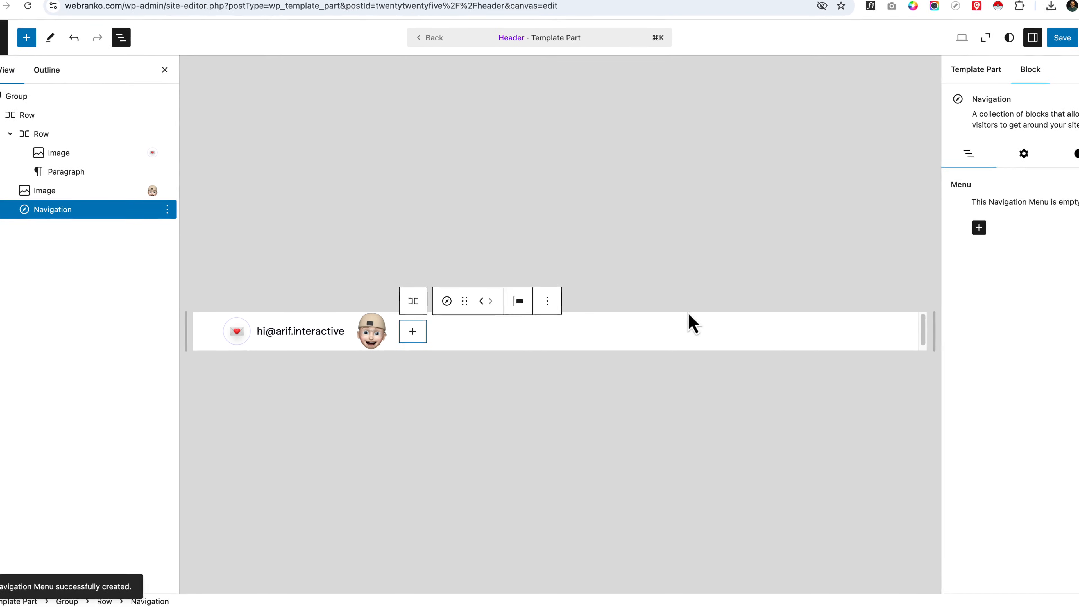
Step: Add links to the Home front page and the Blog page to the new navigation menu
left_click(413, 331)
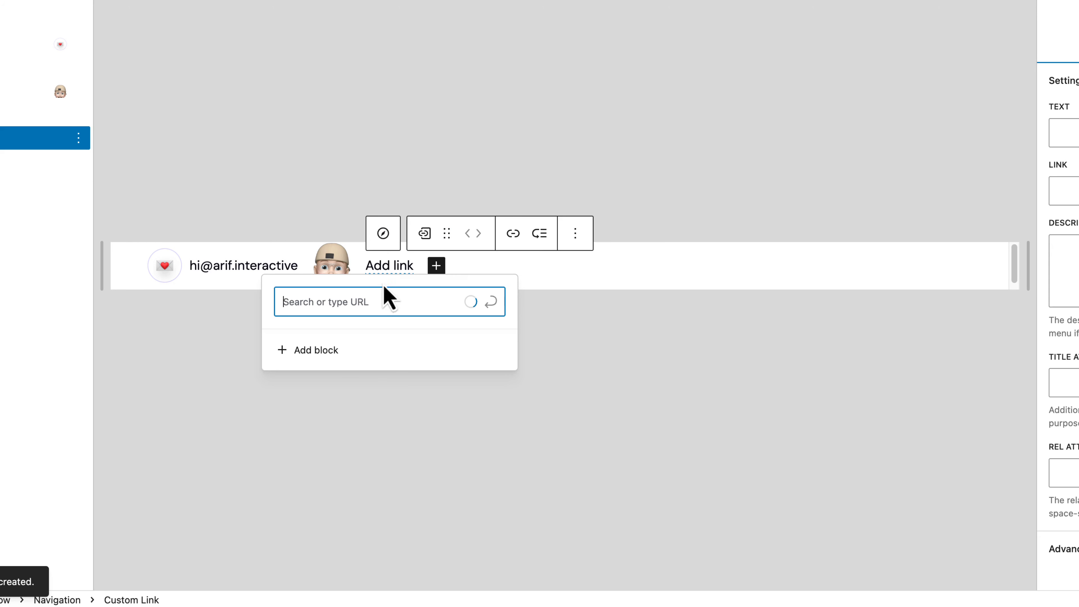
left_click(384, 298)
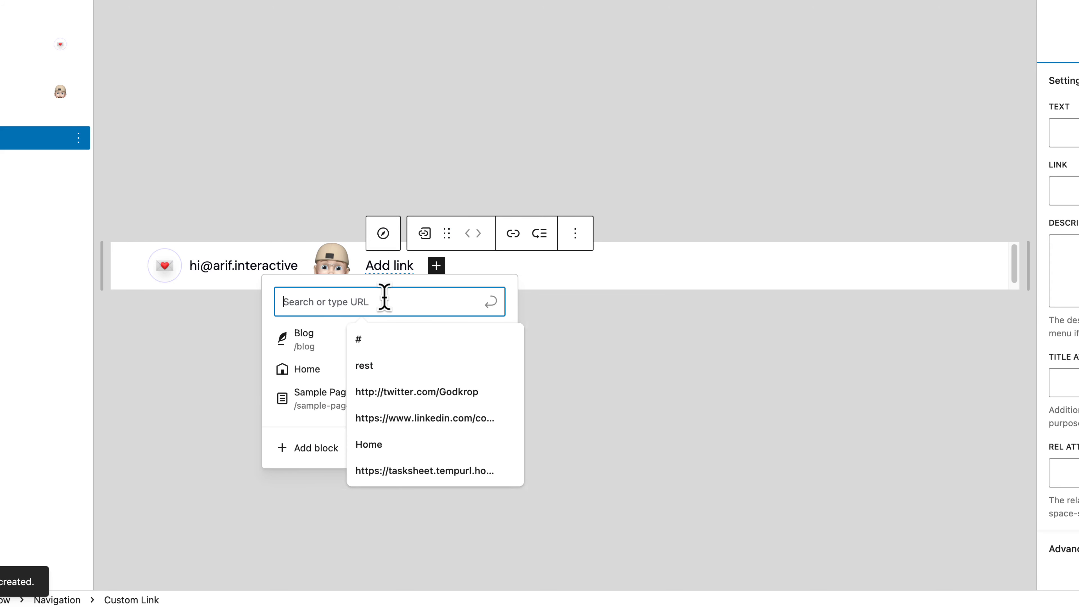
left_click(313, 376)
left_click(315, 377)
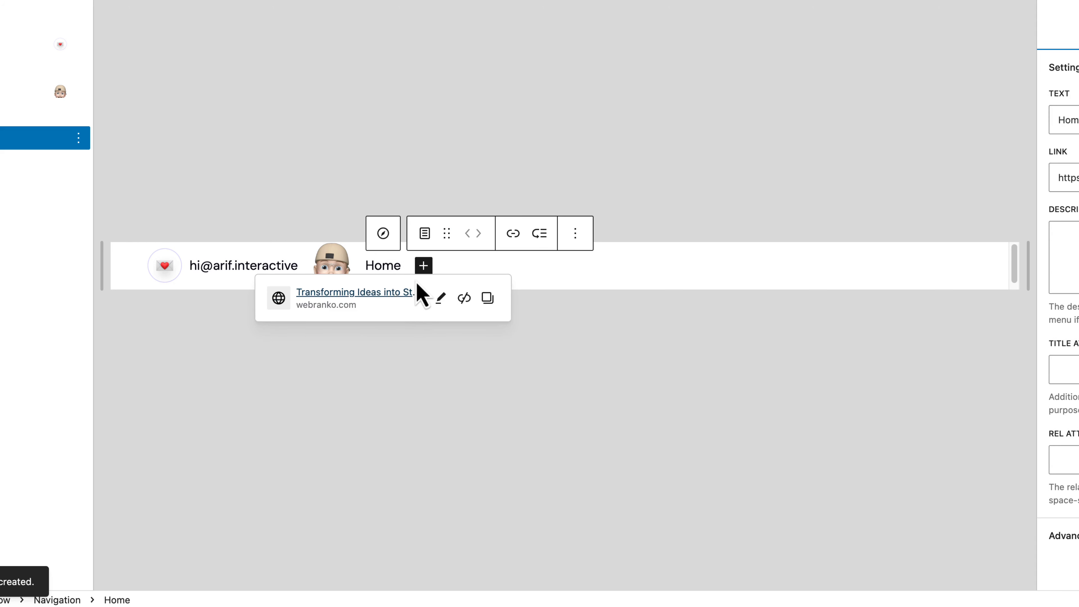
left_click(422, 265)
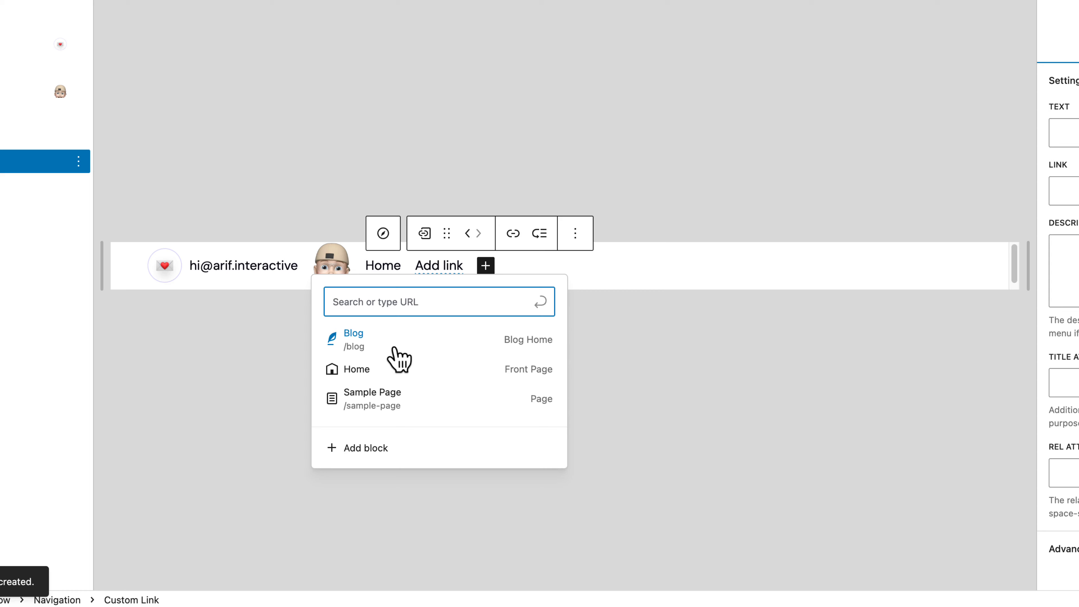
left_click(393, 346)
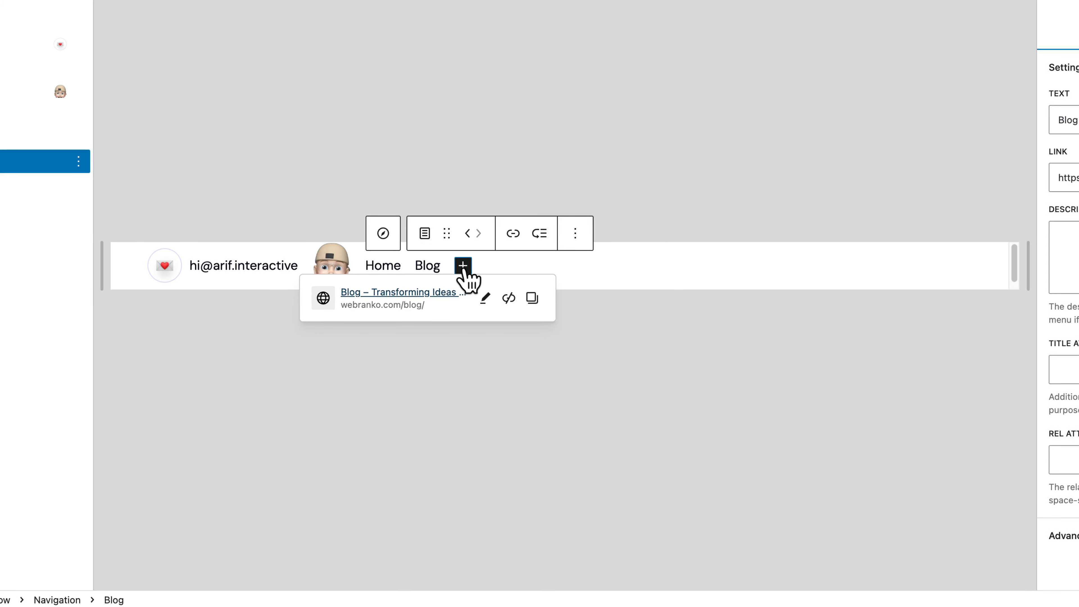
Step: Add "About us" and "Contact us" as custom links after Blog in the navigation menu
left_click(464, 267)
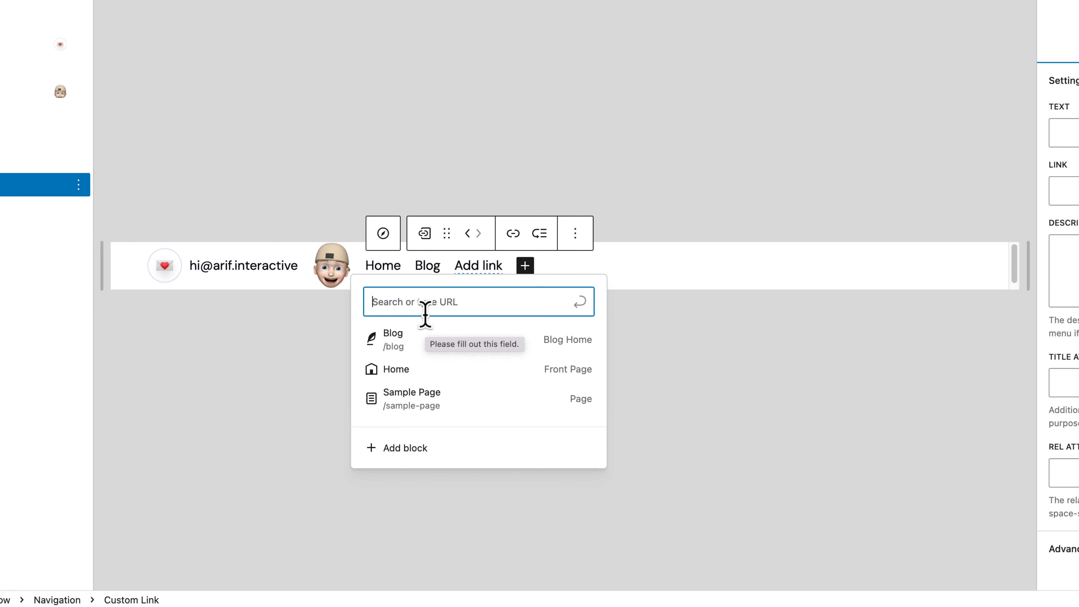
type("About us")
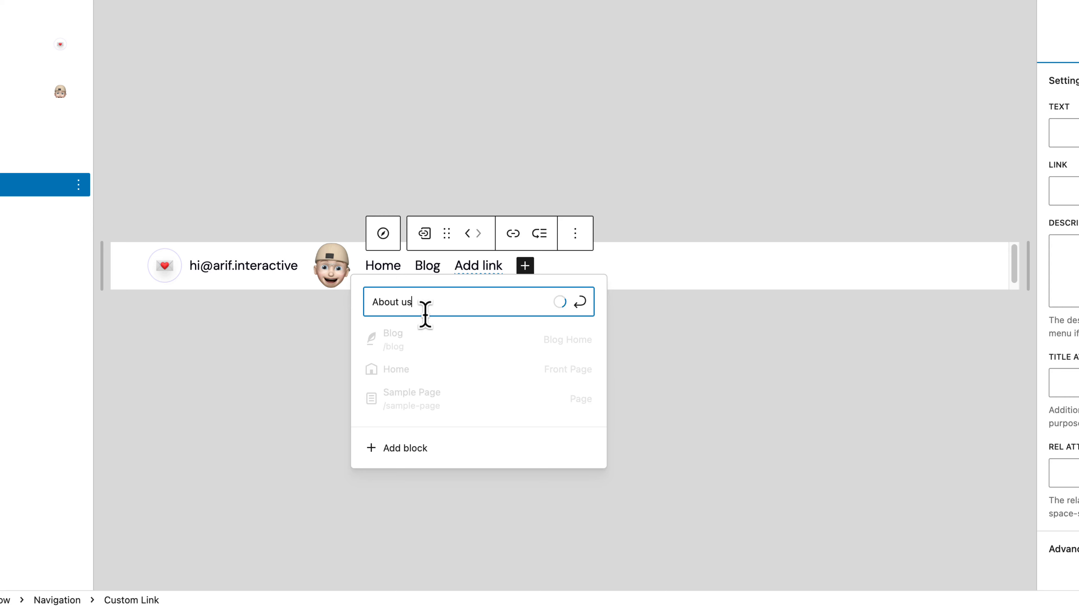
key("Return")
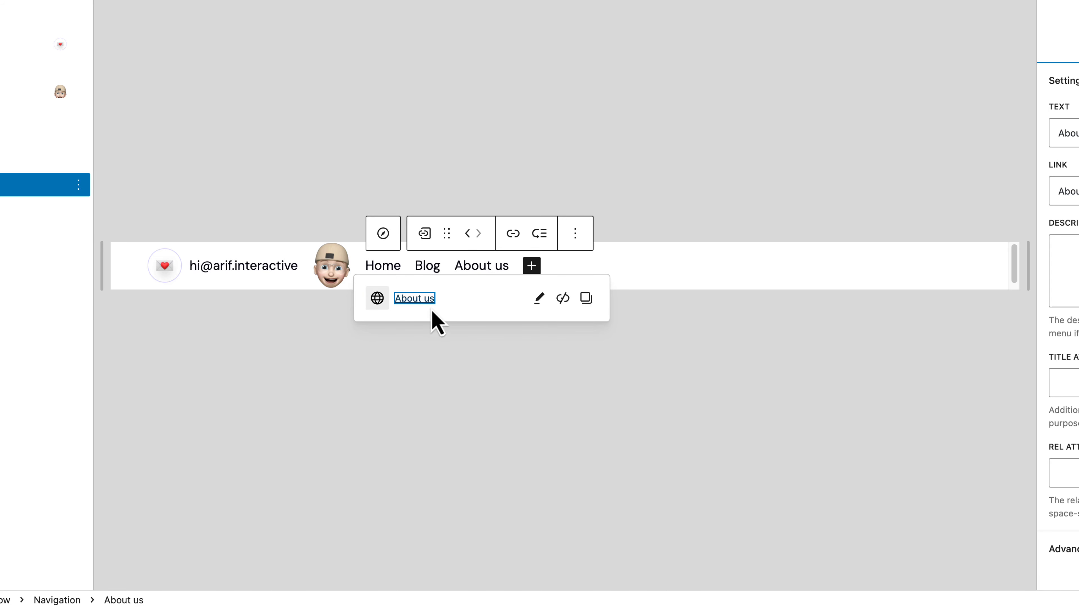
left_click(533, 268)
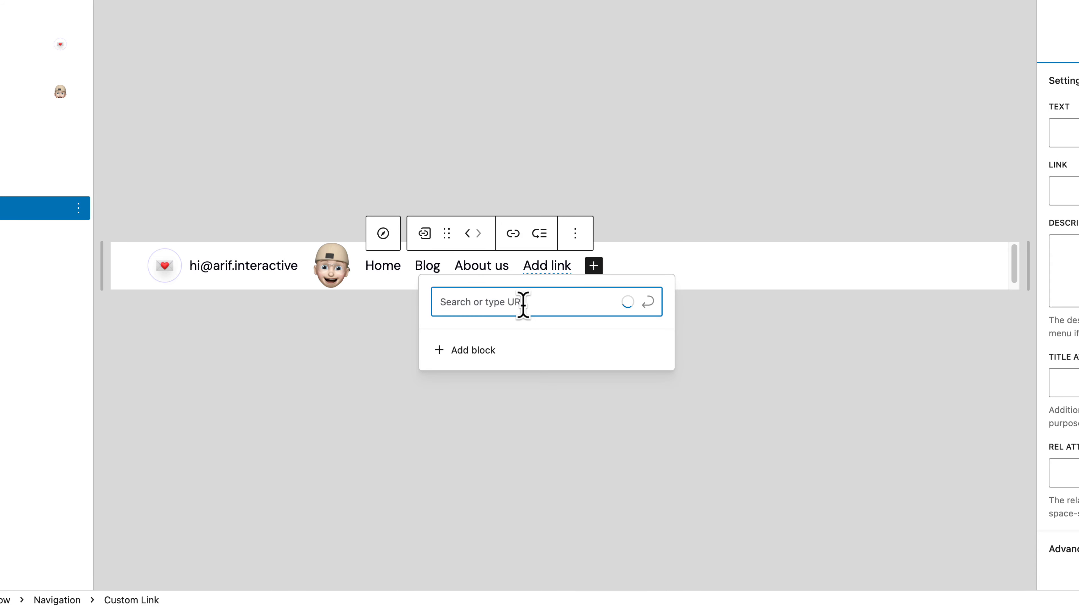
type("Contact us")
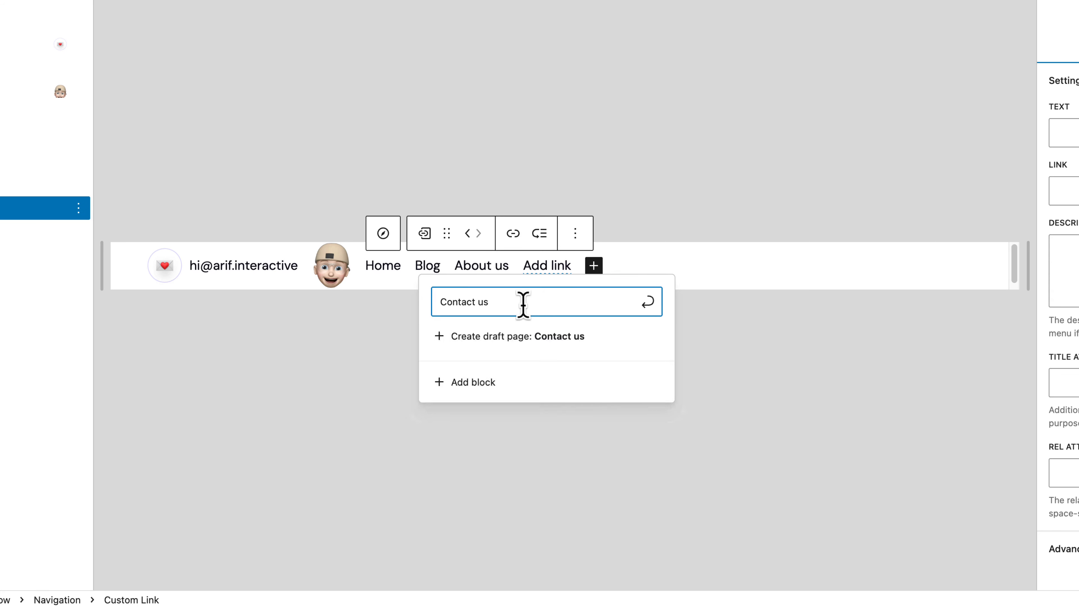
key("Return")
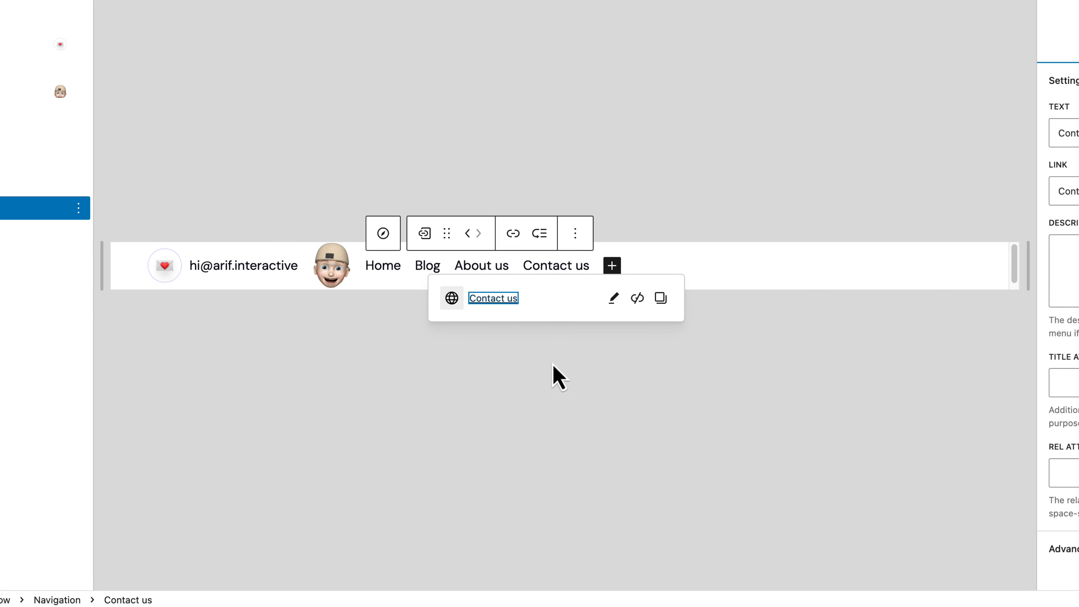
Step: Add "Services" as a custom link after Contact us in the header navigation menu
left_click(612, 268)
type("Servi")
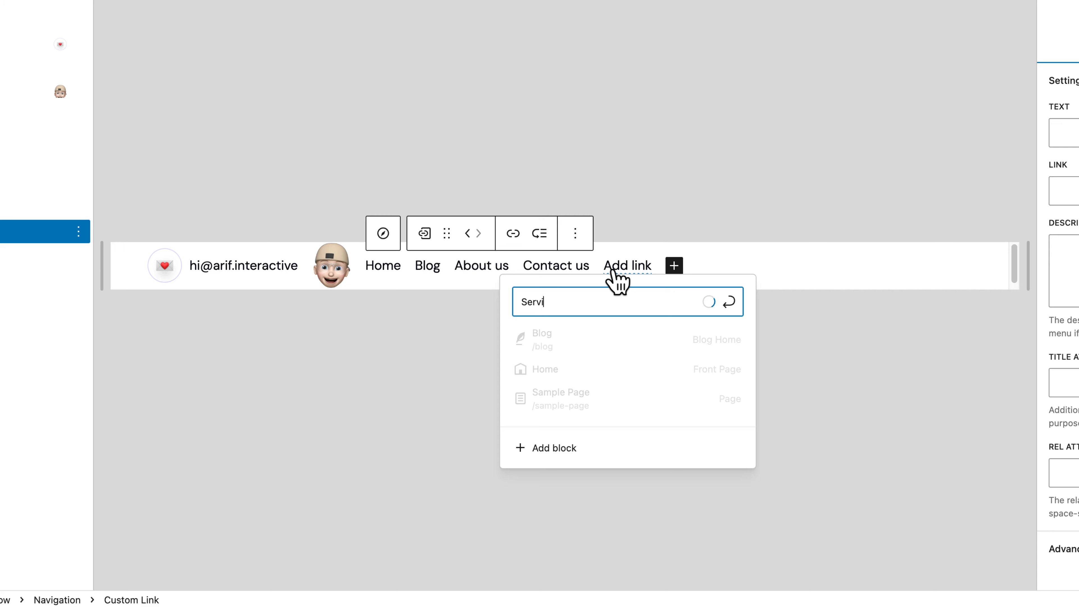
type("ces")
key("Return")
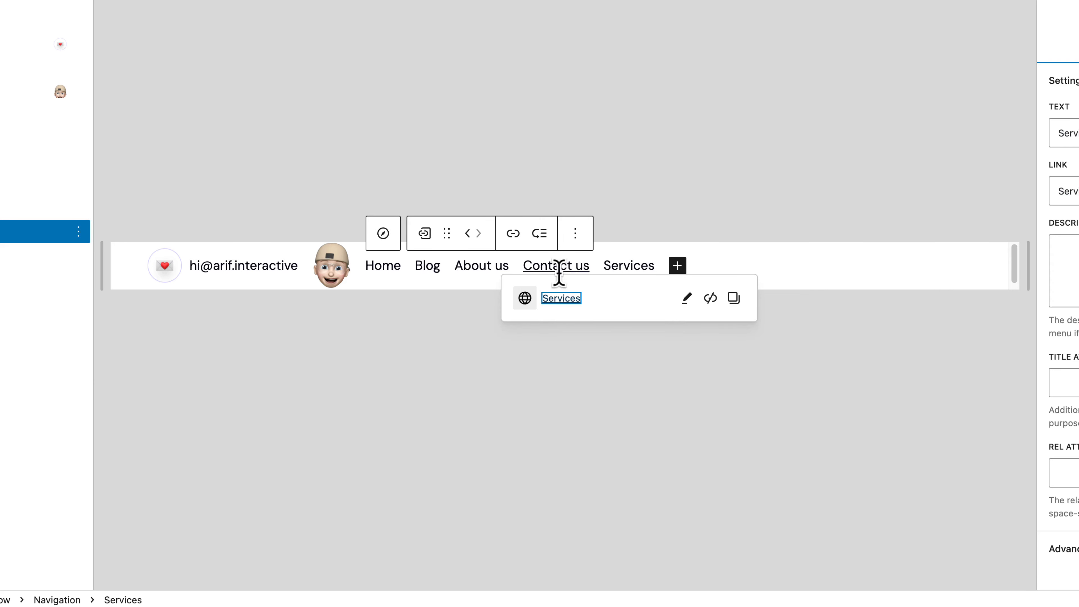
key("Escape")
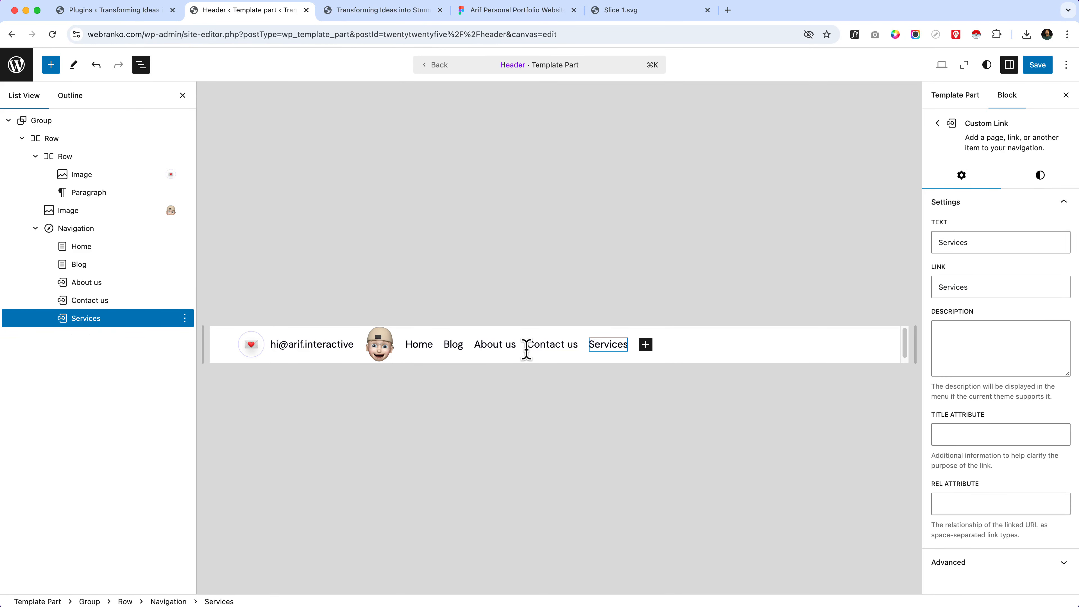
Step: Rename the "Contact us" navigation link to "Contact me"
left_click(526, 348)
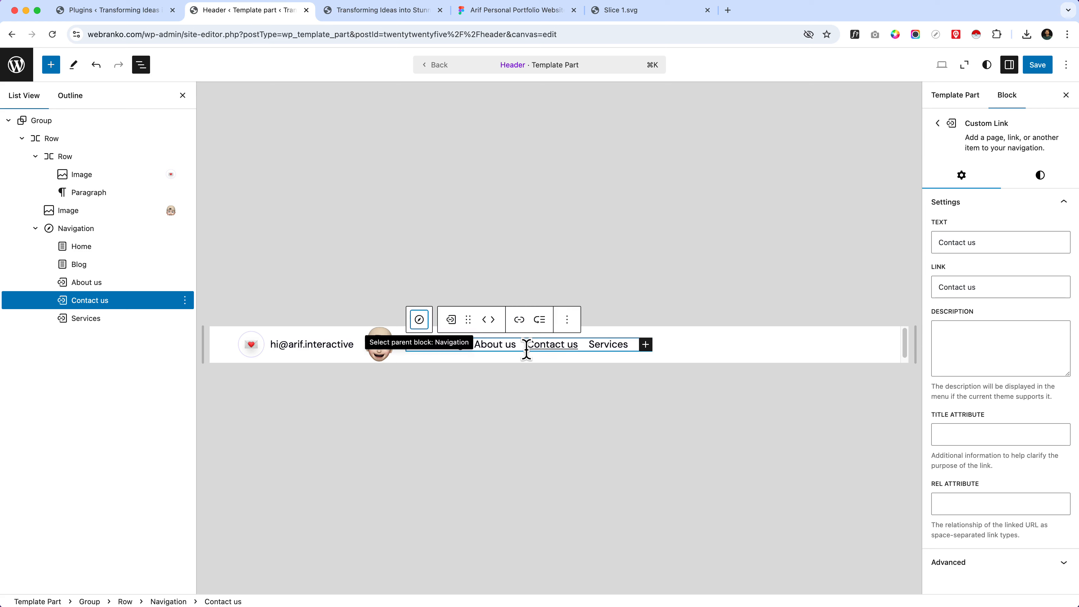
left_click(567, 343)
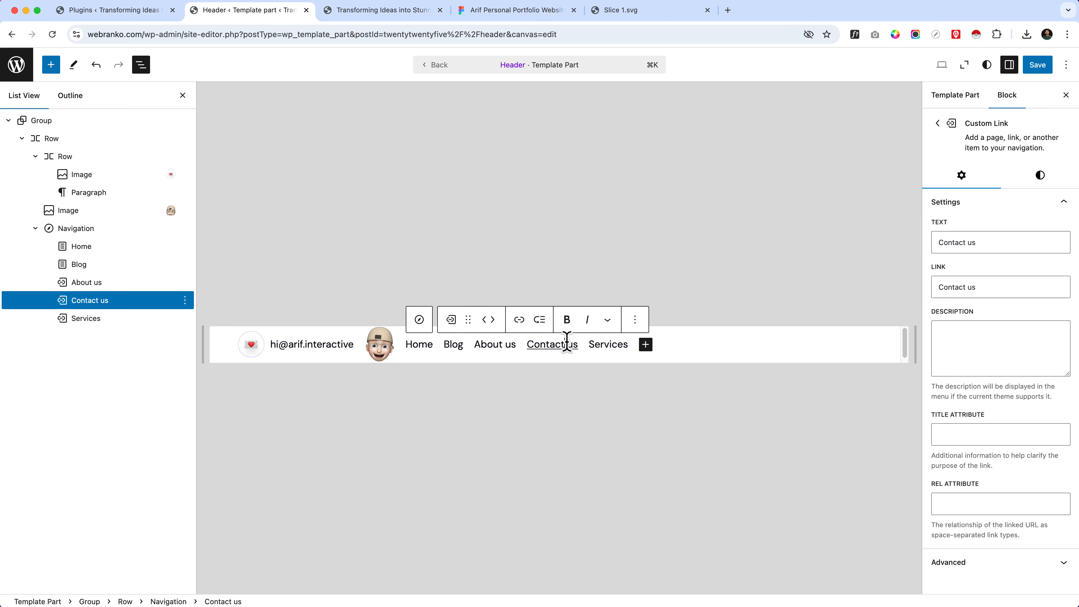
key("BackSpace")
key("BackSpace")
key("BackSpace")
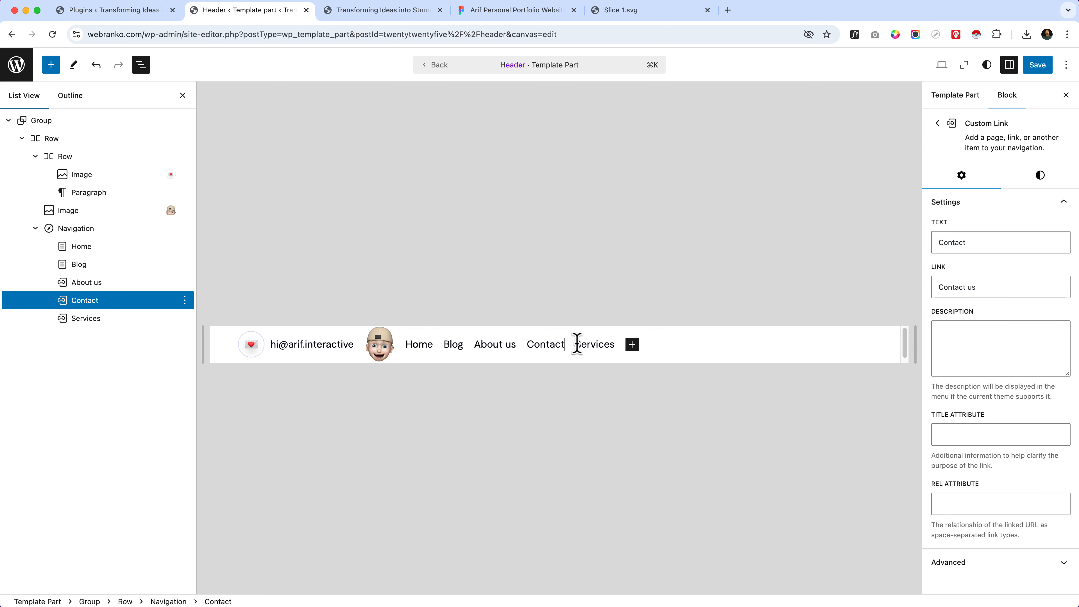
type("me")
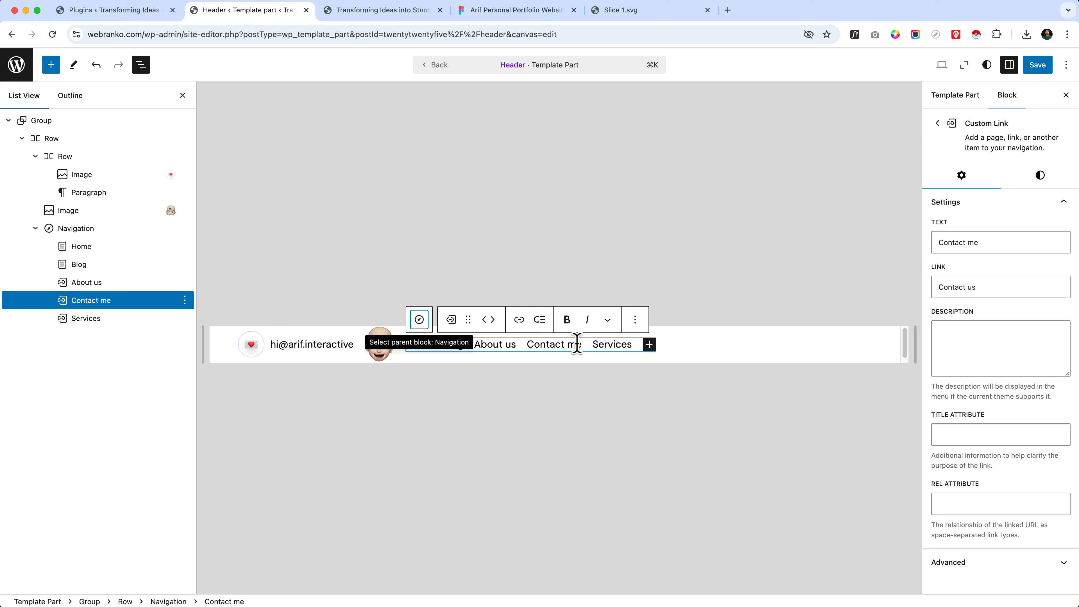
Step: Change the "About us" navigation link's text to "About me"
left_click(90, 282)
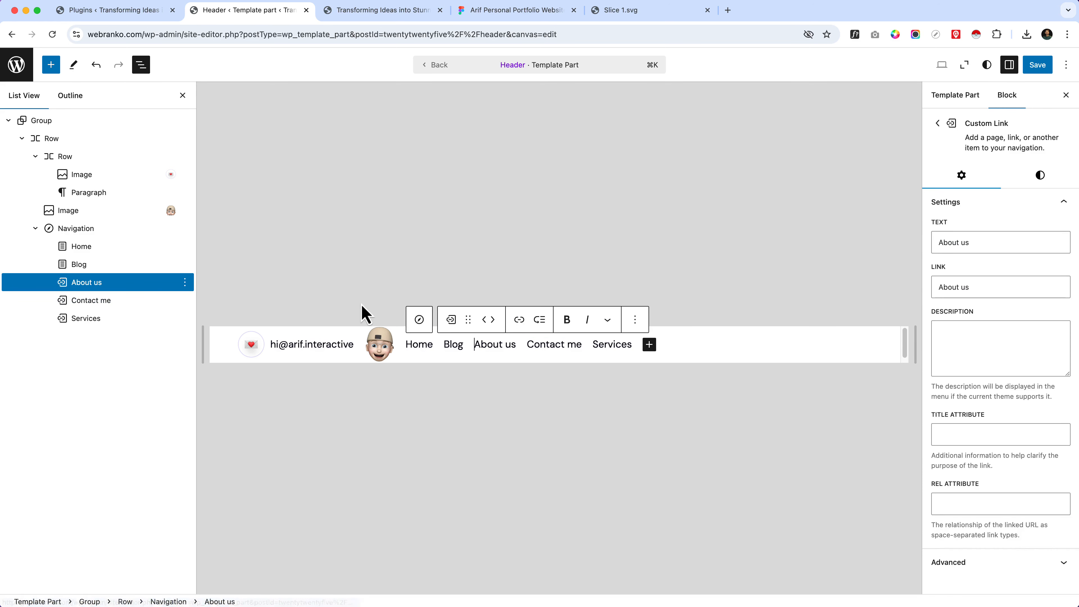
left_click(1030, 242)
key("BackSpace")
key("BackSpace")
key("BackSpace")
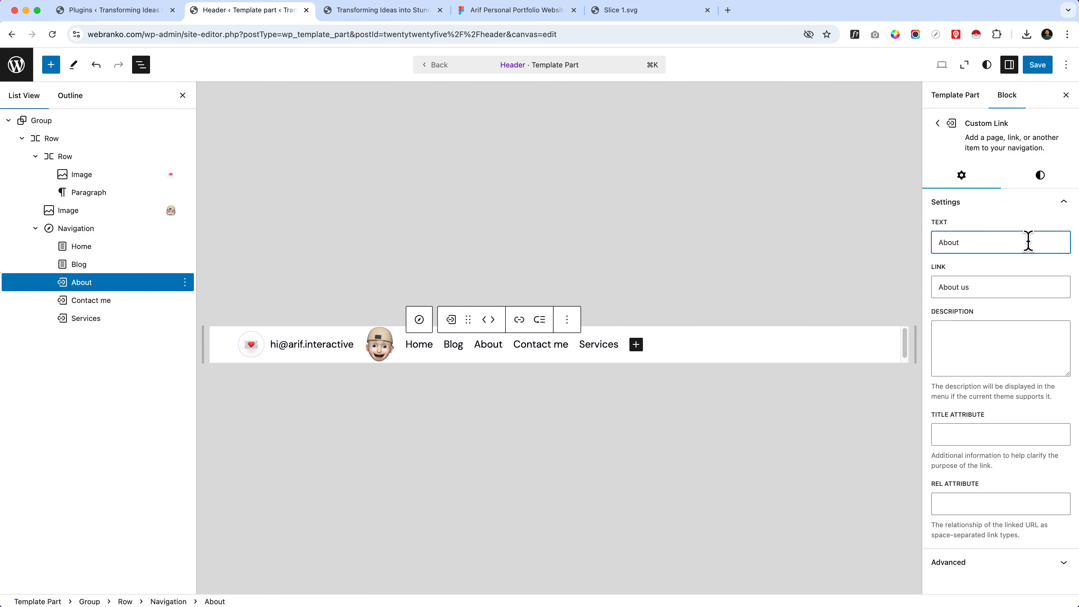
type("me")
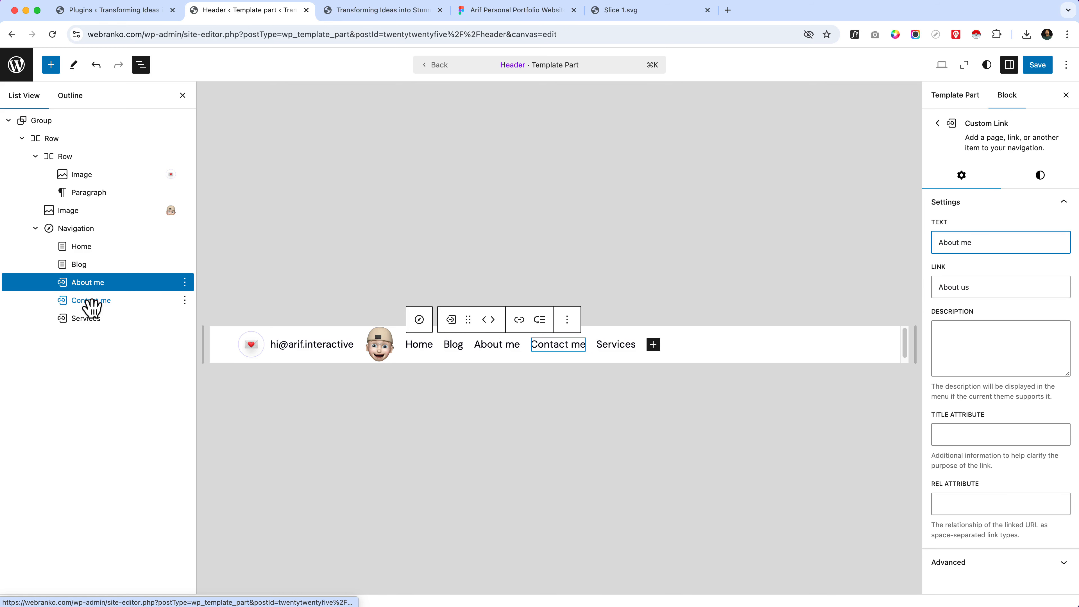
Step: Reorder the navigation links to Home, About me, Services, Blog, Contact me
left_click(85, 251)
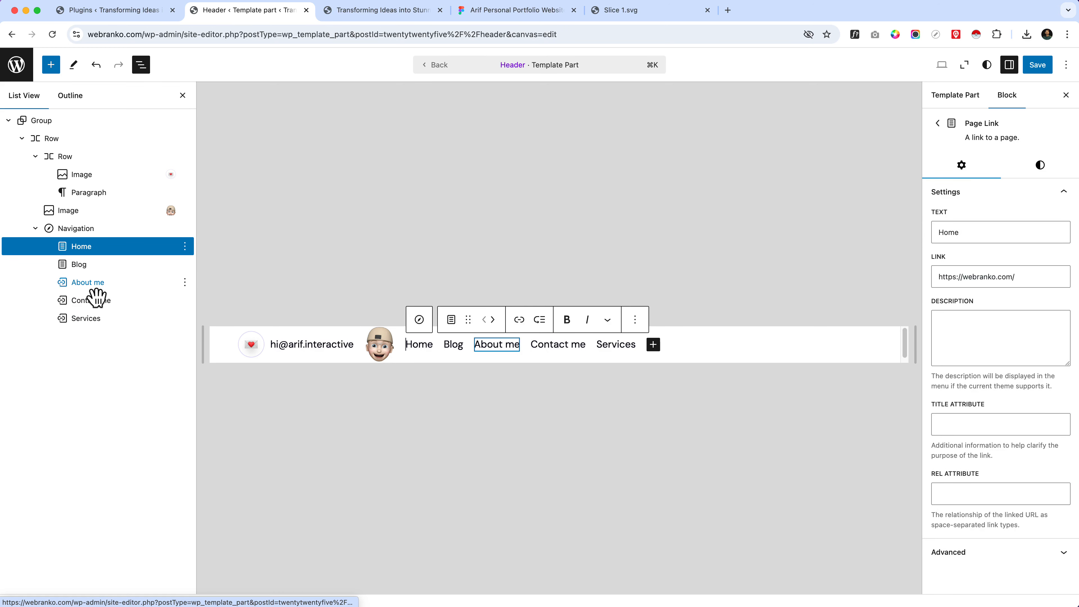
left_click_drag(96, 293, 84, 330)
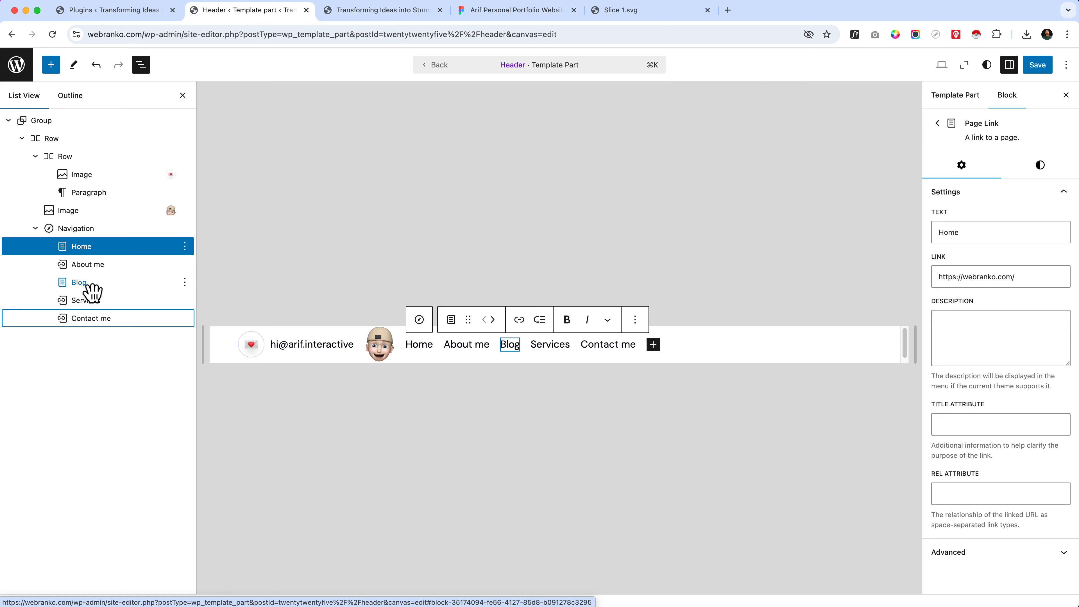
left_click_drag(89, 284, 90, 315)
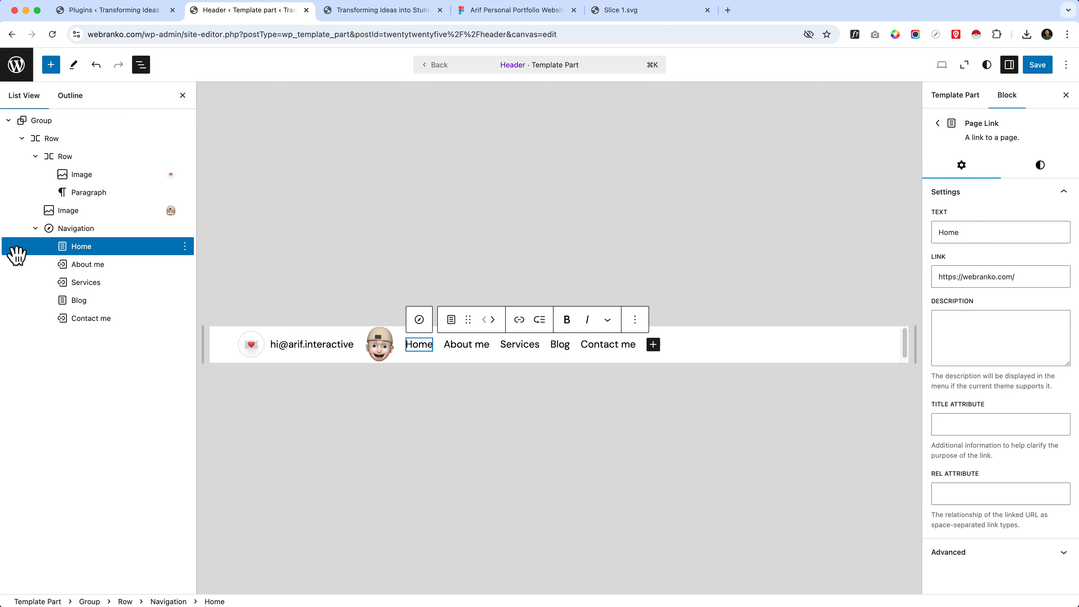
Step: Set the header's outer Row justification to Space between items
left_click(35, 230)
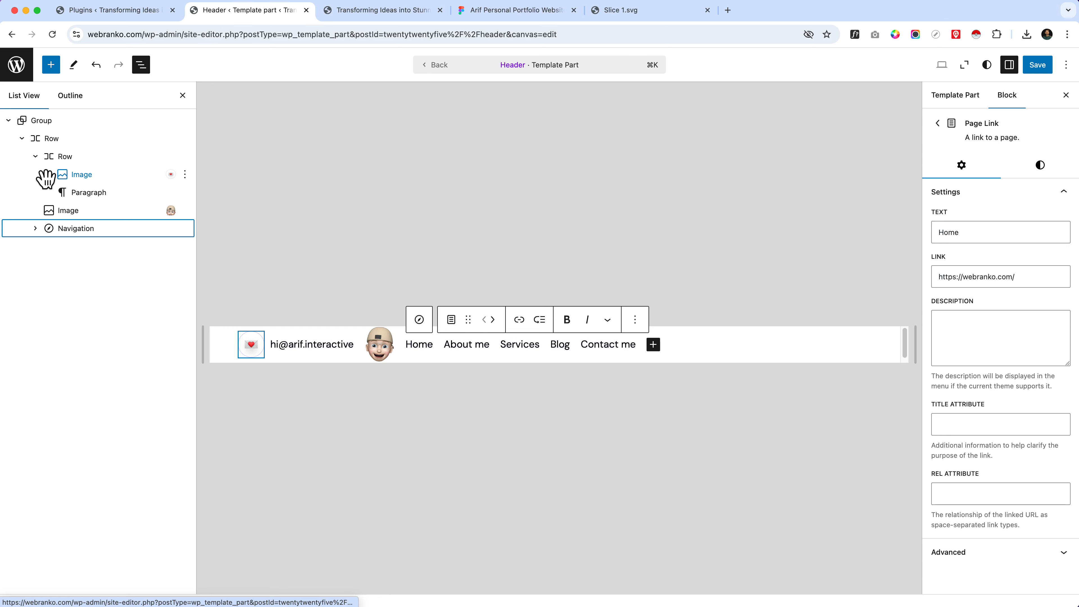
left_click(36, 157)
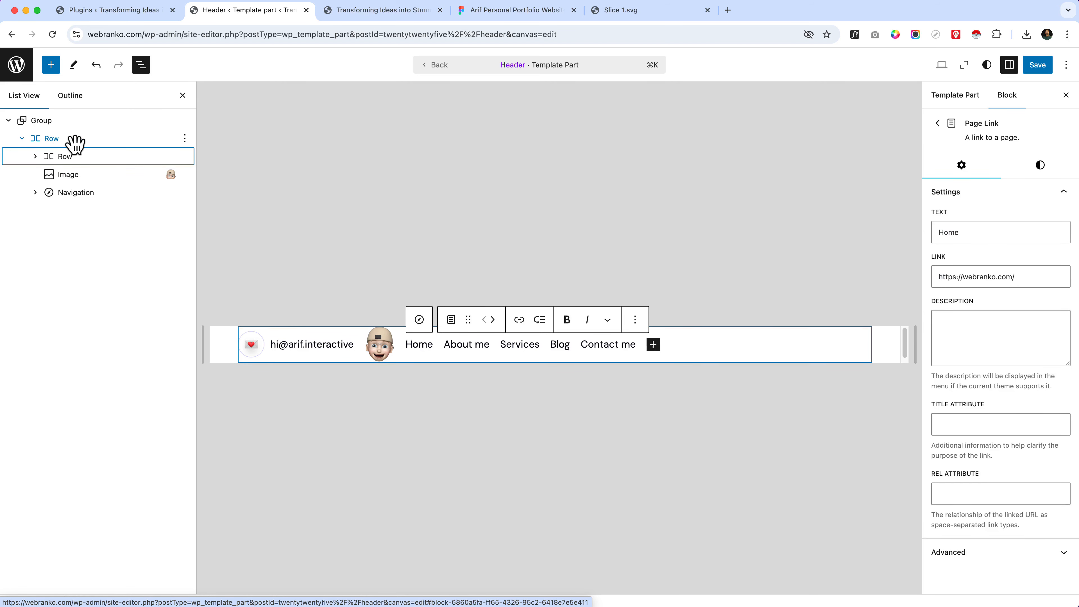
left_click(51, 138)
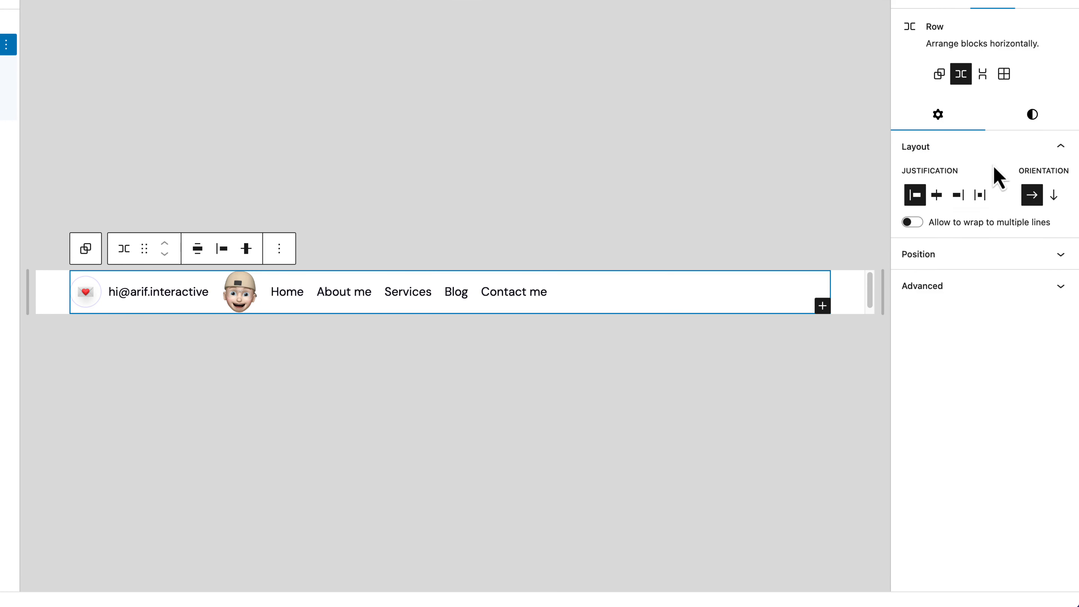
left_click(981, 195)
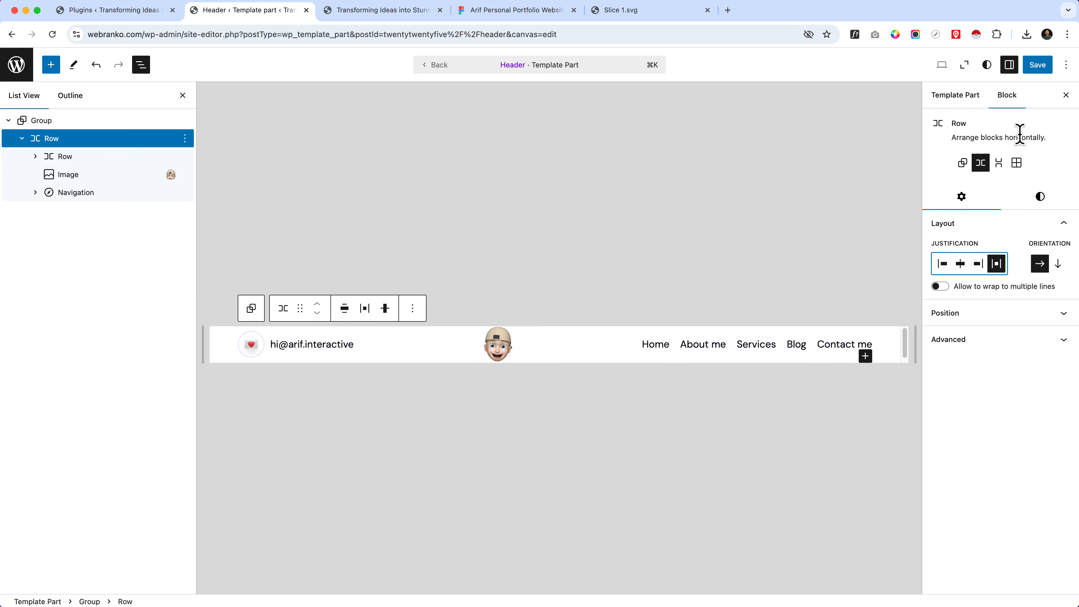
Step: Save the header template part and reload the live home page to check the header
left_click(1035, 67)
left_click(1039, 68)
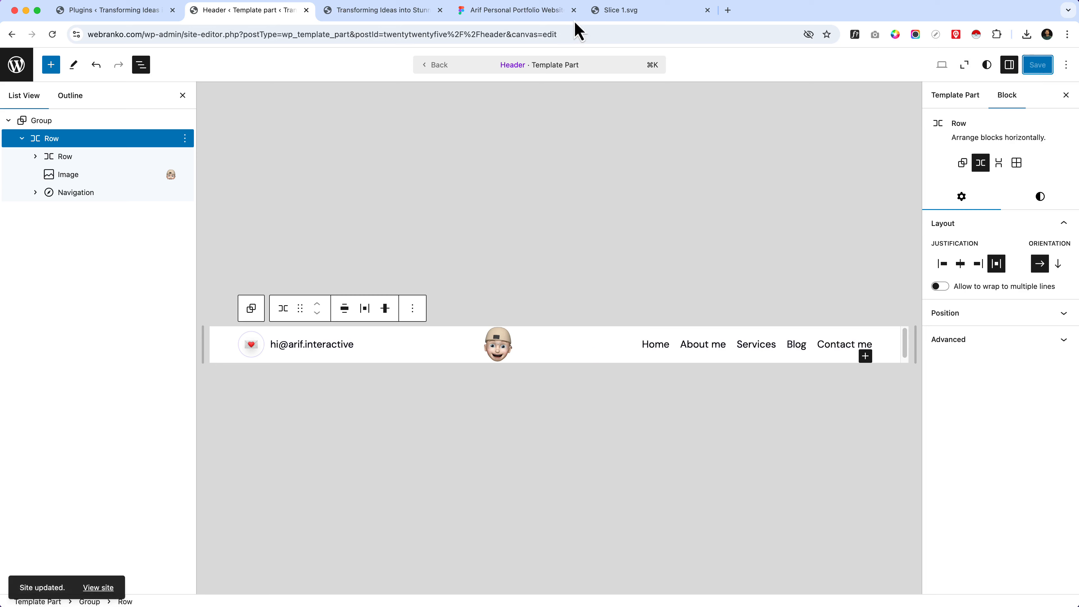
left_click(398, 12)
left_click(397, 34)
key("Return")
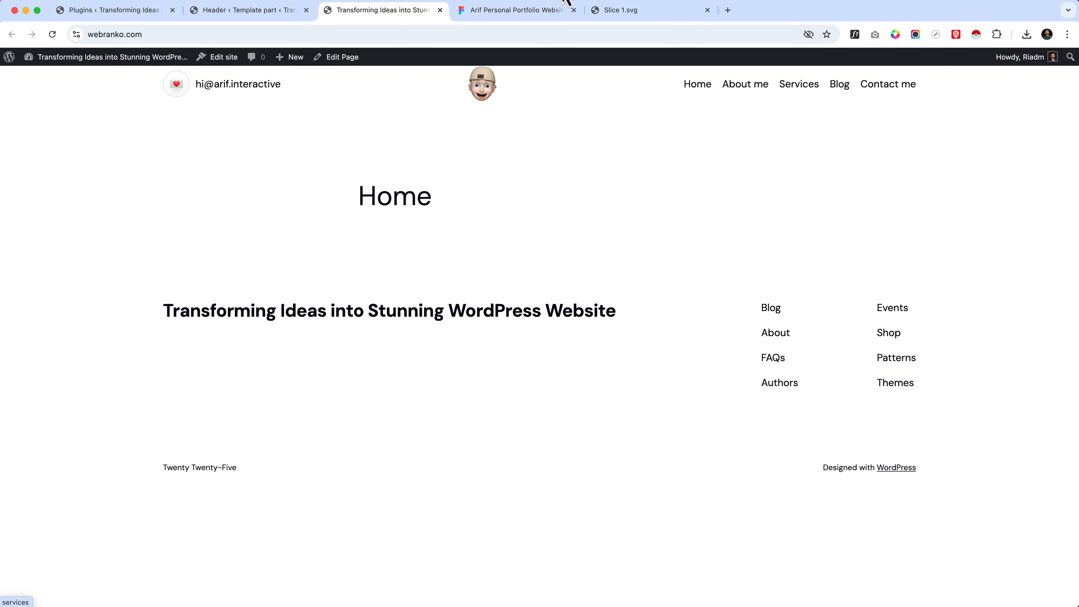
Step: Switch to the Figma design and delete the spare memoji image outside the Portfolio frame
left_click(514, 11)
left_click(680, 260)
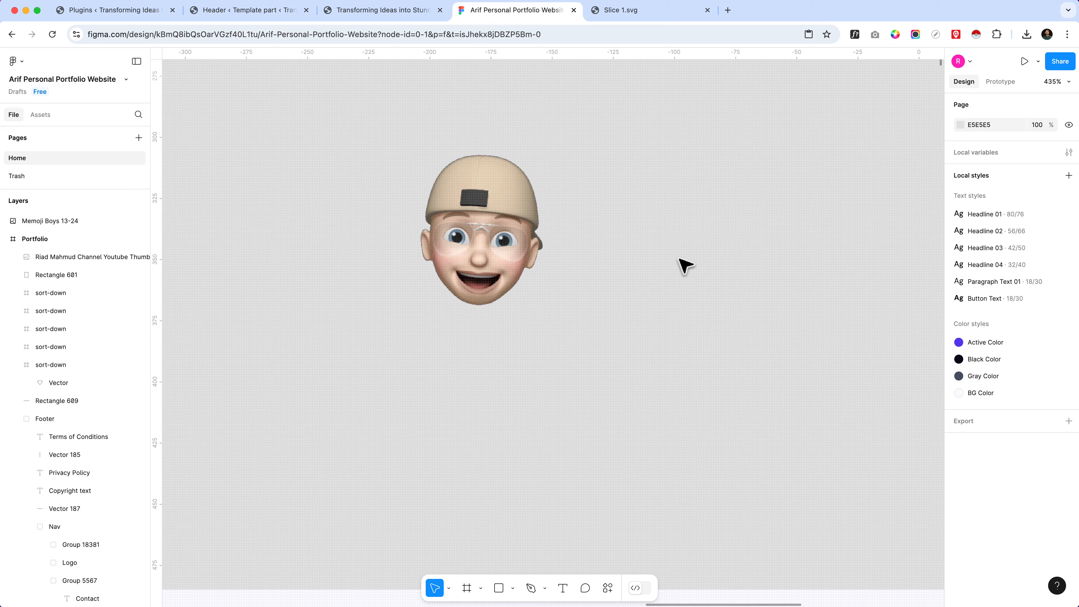
left_click(537, 245)
key("Delete")
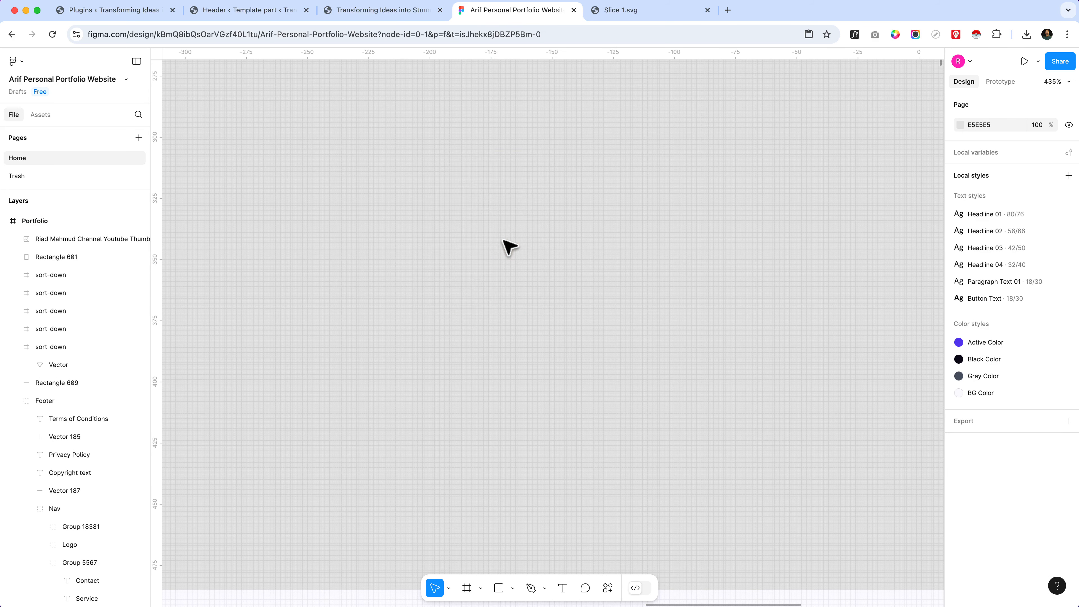
Step: Examine the Nav group's layout and dimensions in the Portfolio frame's header
scroll(513, 246, "down", 3)
scroll(623, 279, "down", 3)
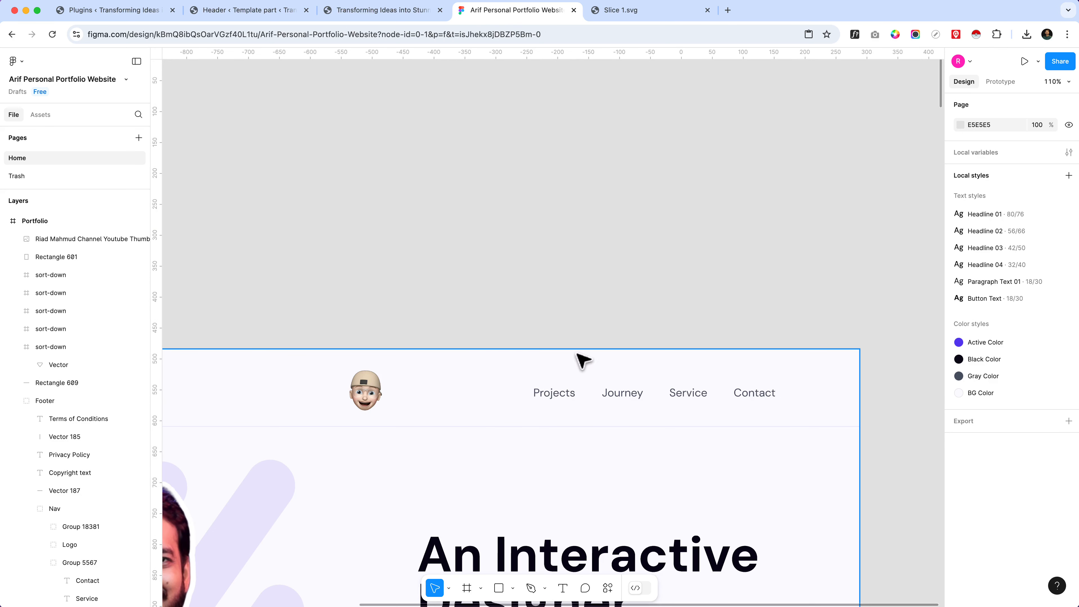
scroll(581, 289, "down", 3)
scroll(571, 320, "up", 5)
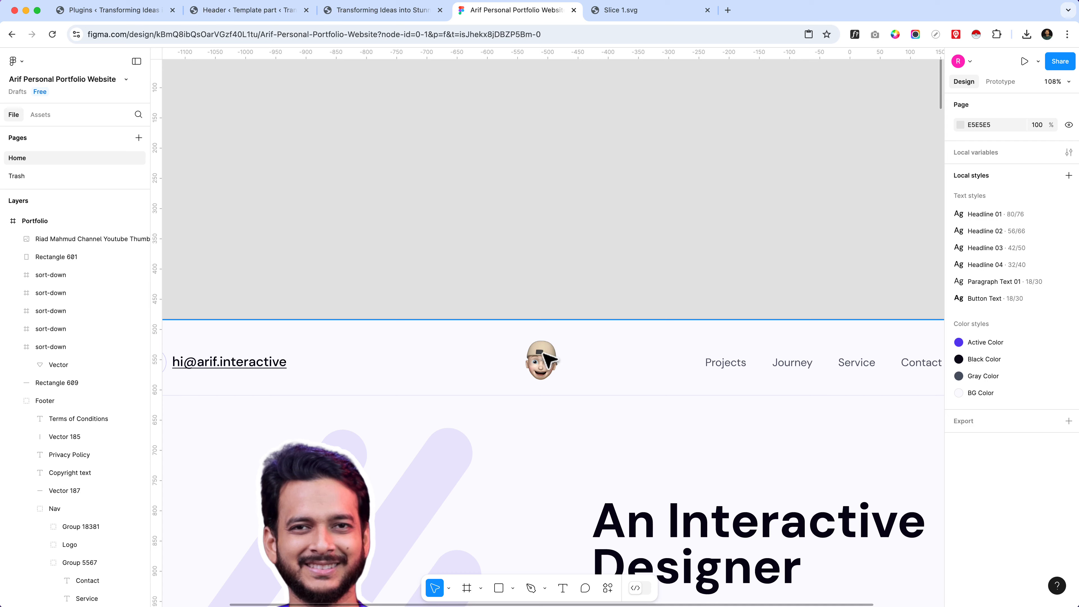
left_click(547, 359)
scroll(620, 353, "down", 5)
scroll(494, 366, "up", 5)
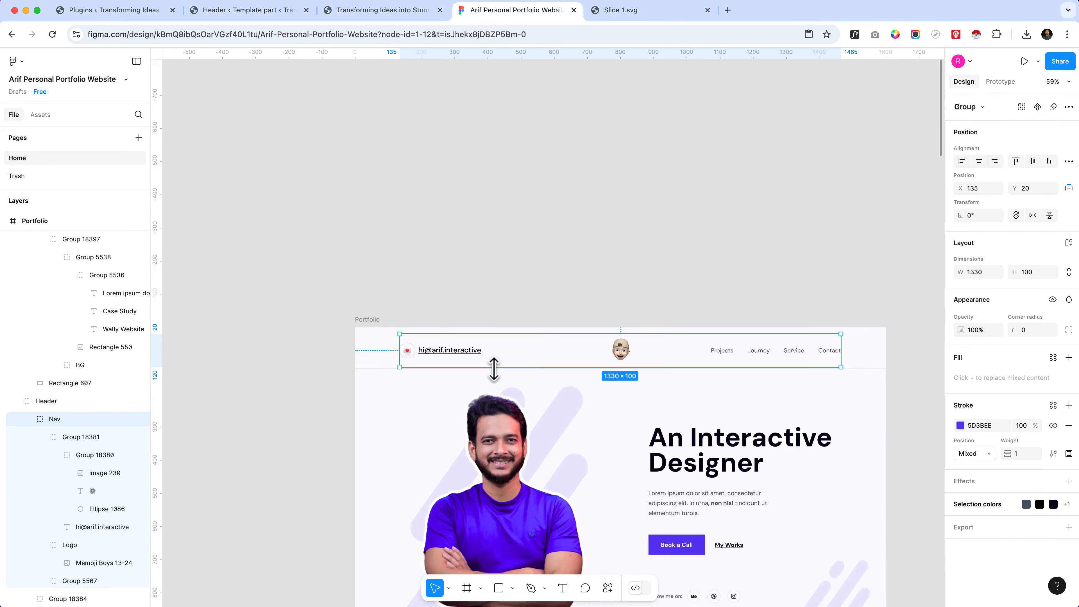
scroll(180, 319, "down", 5)
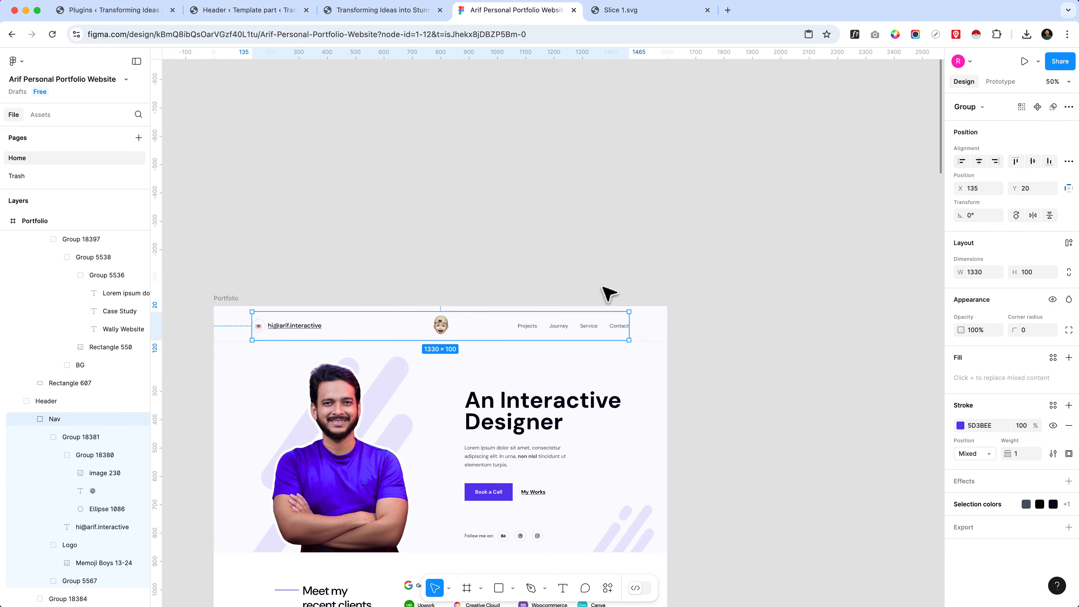
scroll(581, 331, "up", 5)
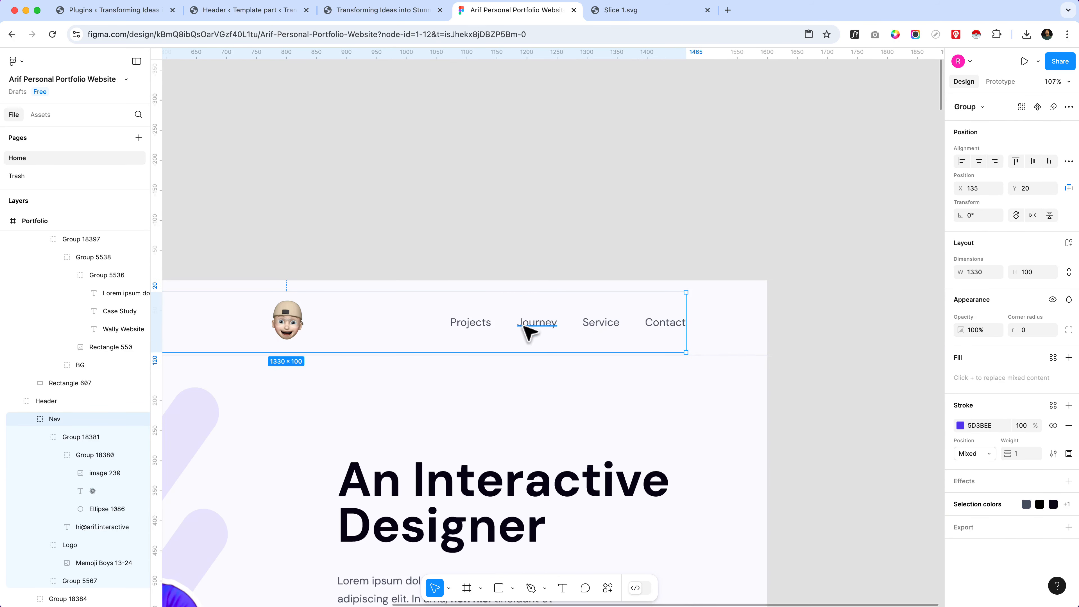
Step: Measure the distances from the header's menu links group to the edges of the Portfolio frame
left_click(462, 331)
key("alt")
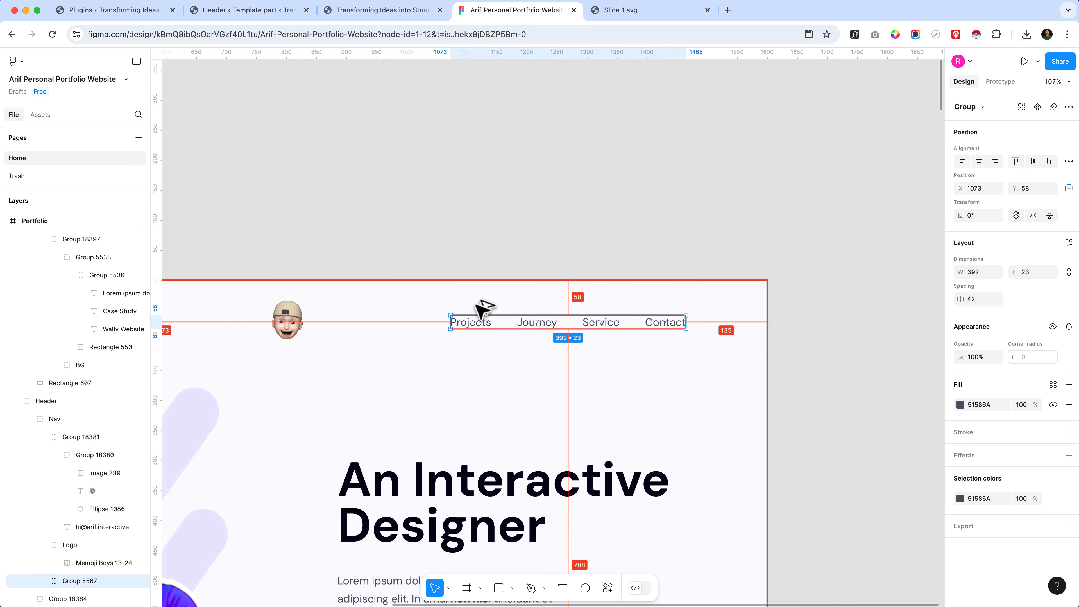
key("alt")
key("alt")
key("alt")
key("alt")
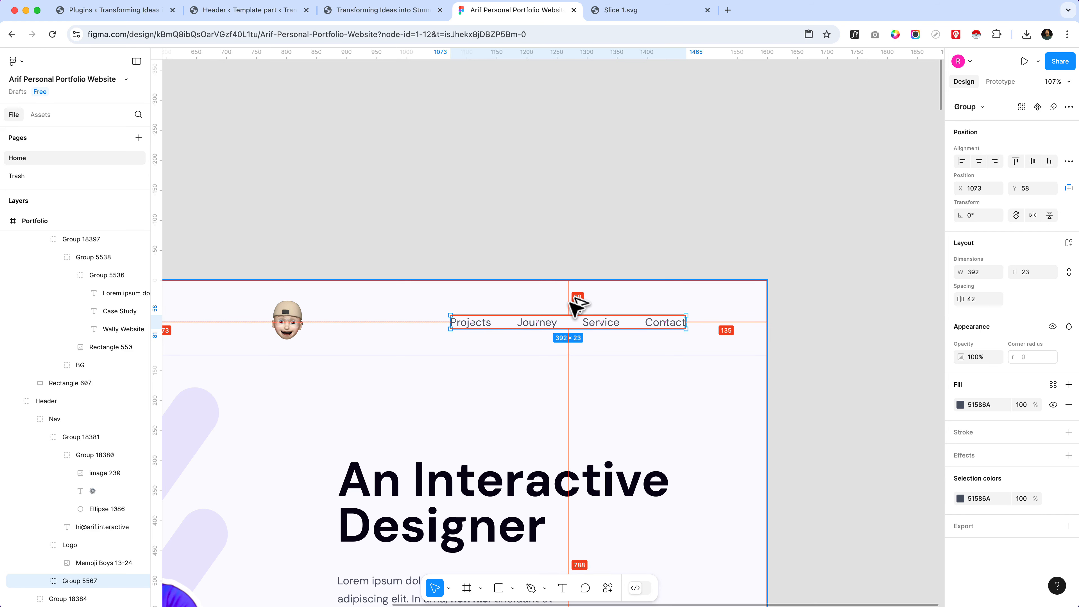
key("alt")
key("alt")
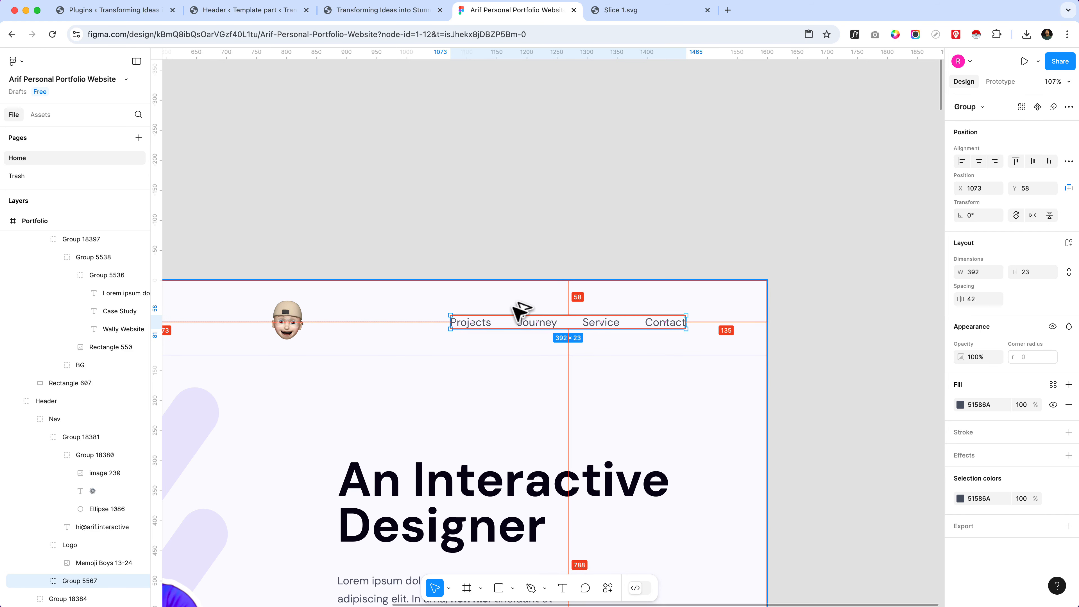
Step: Trim the header's memoji image to 100 × 67 with its top edge at Y 32, and measure its gap to the header's lower border
left_click(302, 315)
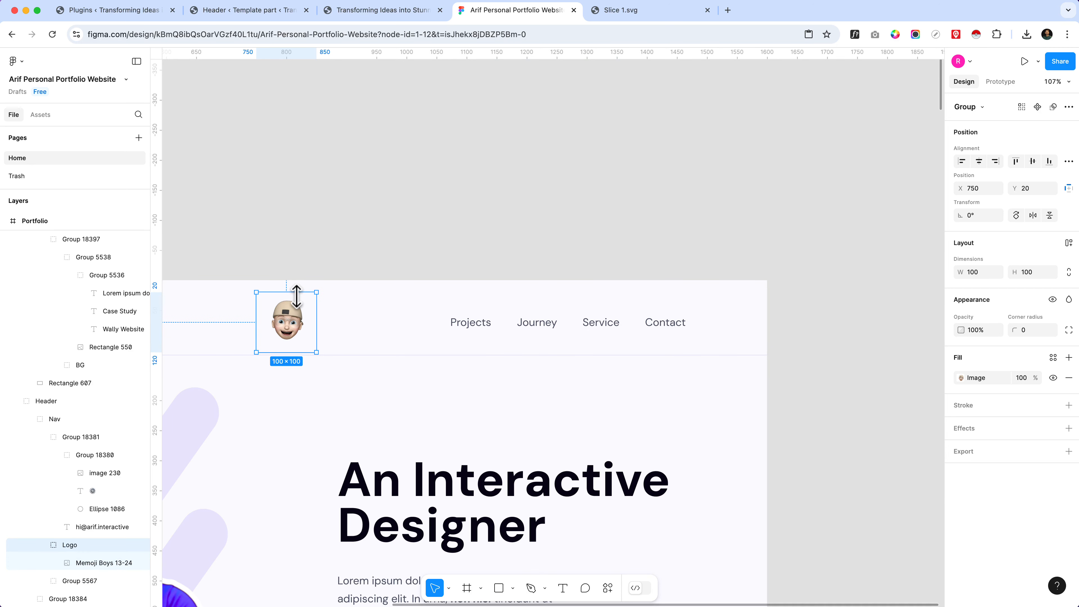
double_click(299, 309)
left_click_drag(297, 292, 297, 301)
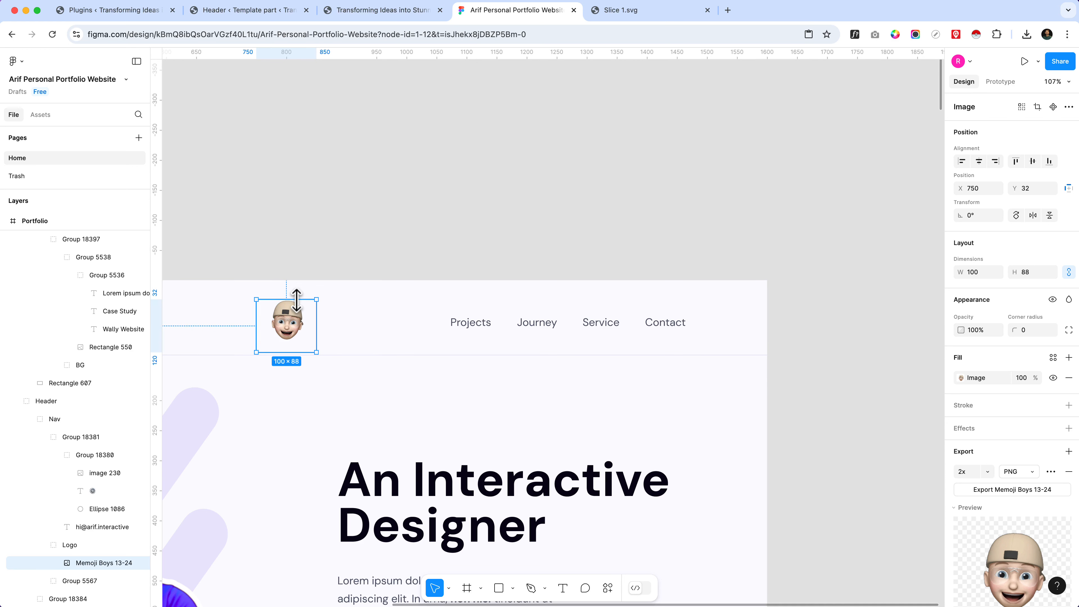
scroll(229, 320, "up", 5)
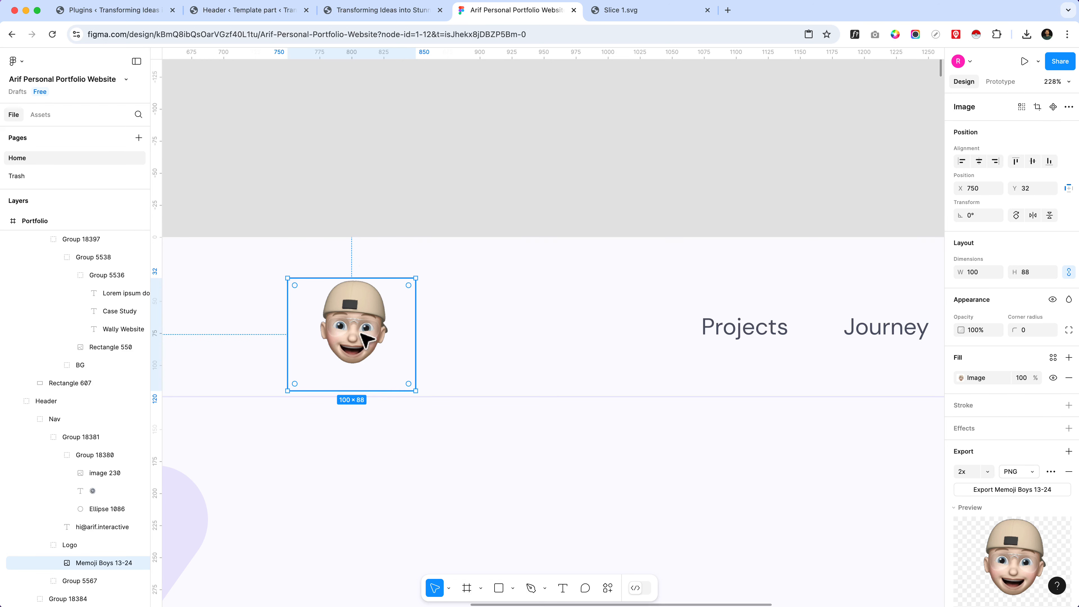
left_click_drag(355, 390, 361, 365)
key("super+z")
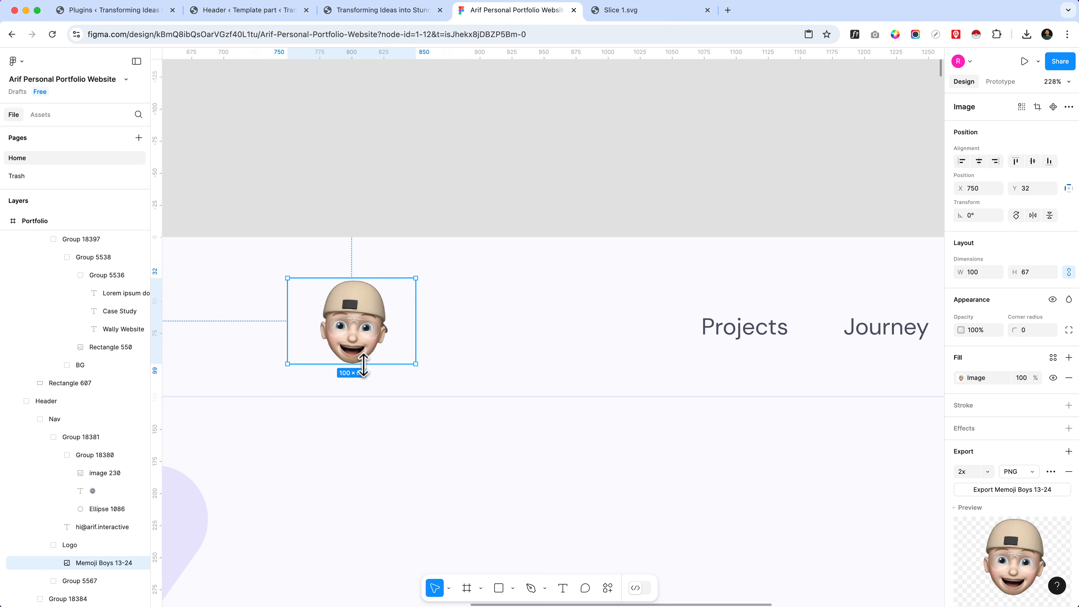
key("alt")
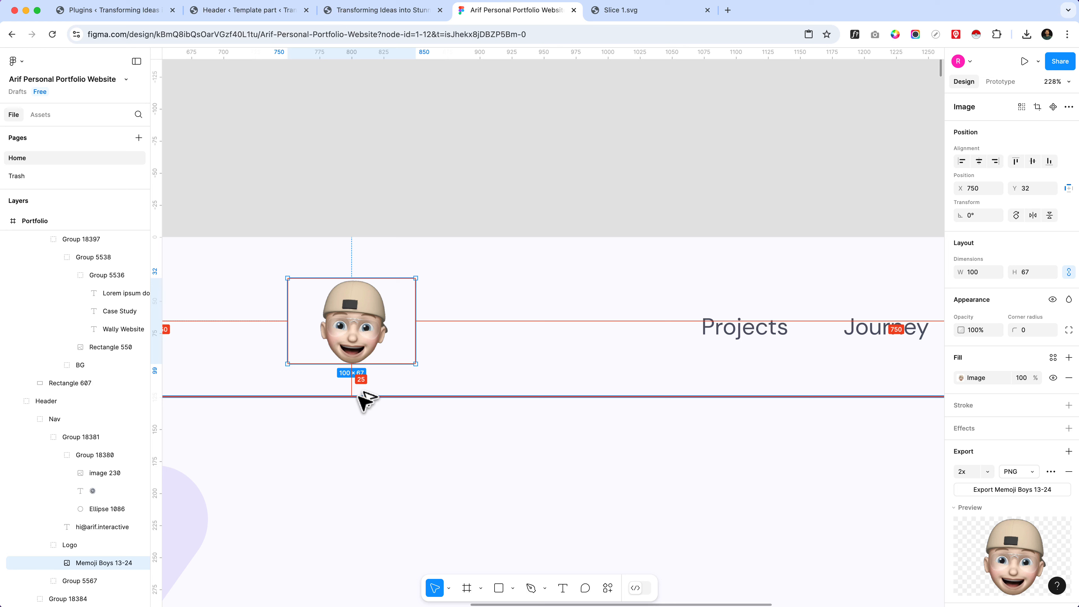
scroll(578, 342, "down", 5)
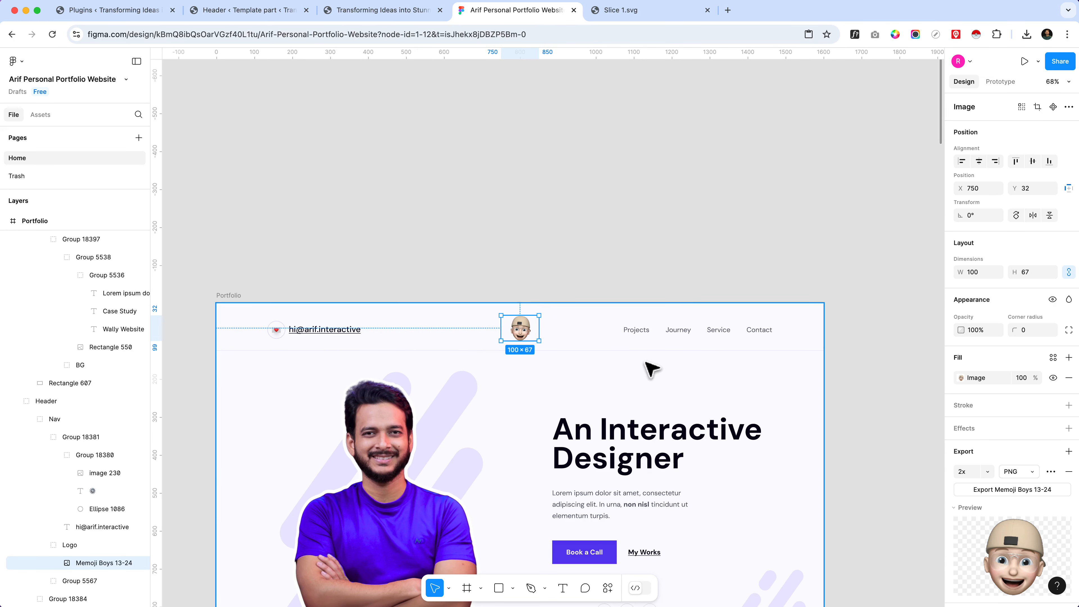
Step: Switch to the WordPress header template editor and set the outer Group's top and bottom padding to 25 px
left_click(390, 13)
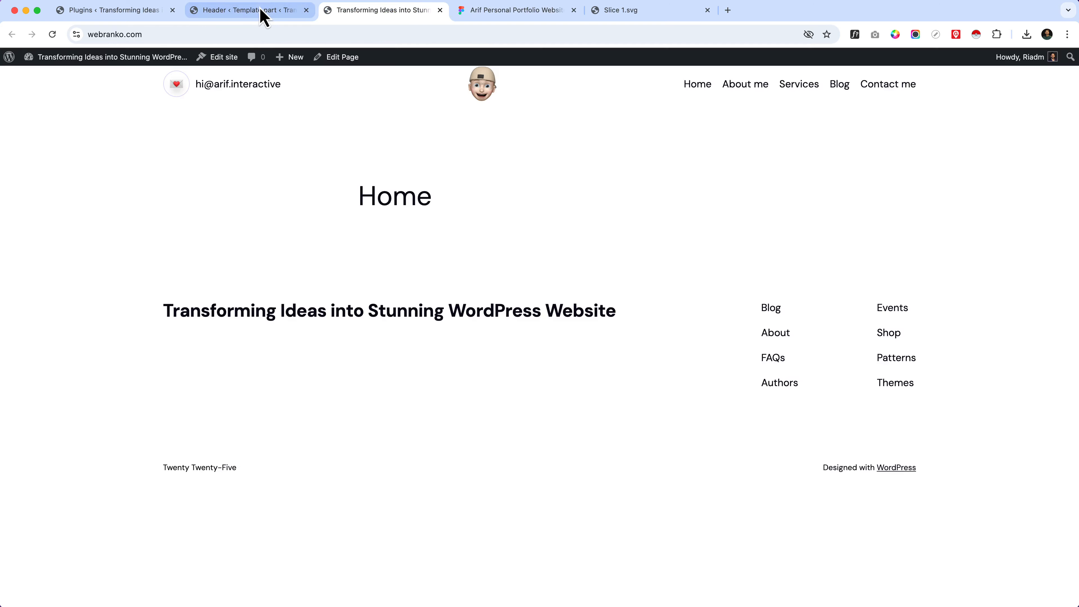
left_click(260, 13)
left_click(59, 120)
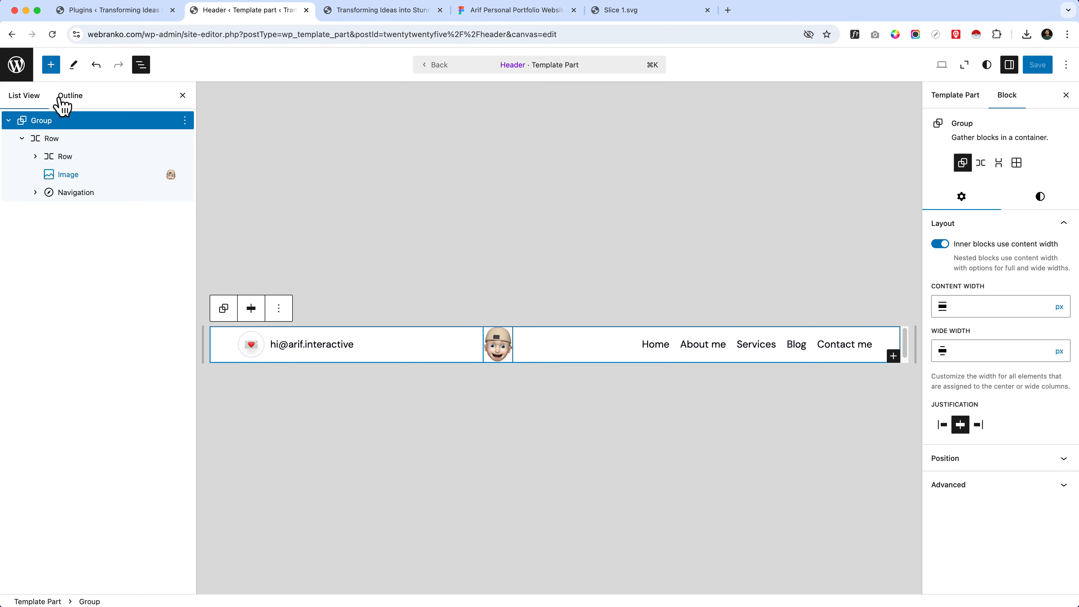
left_click(1040, 196)
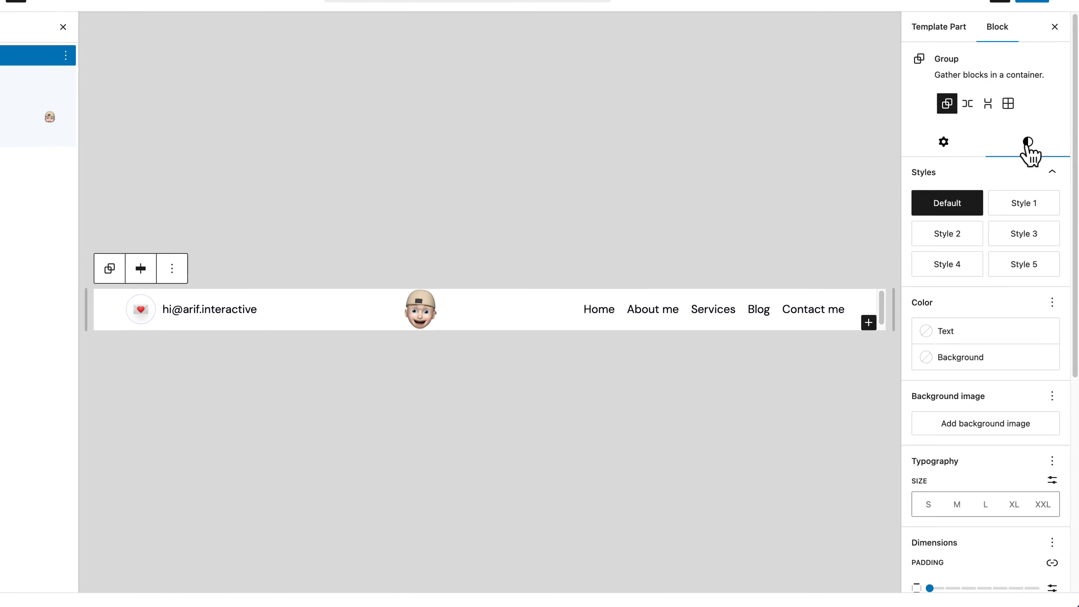
scroll(988, 366, "down", 4)
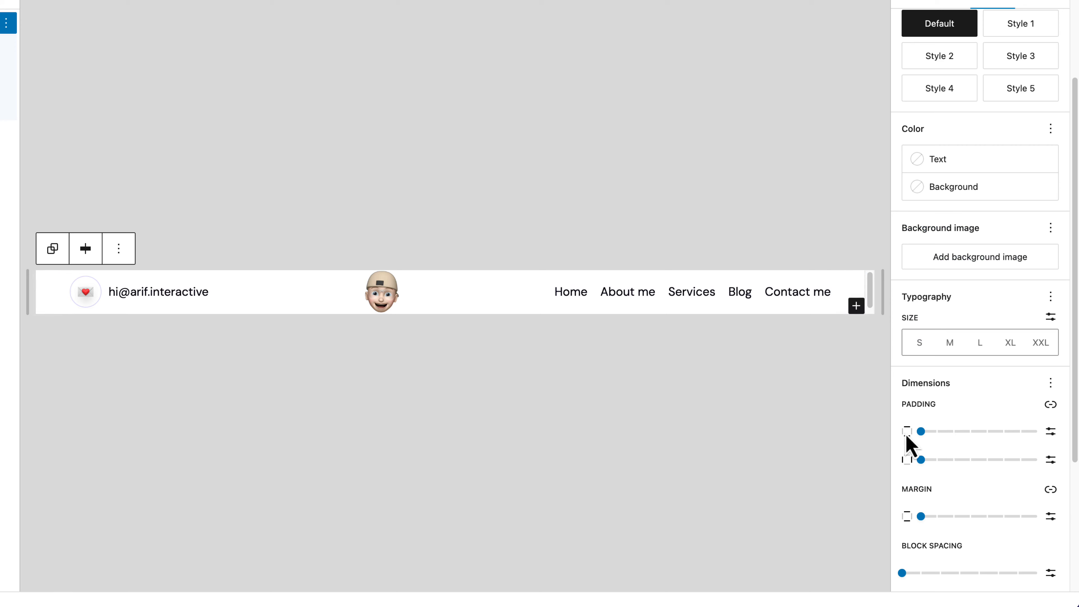
left_click(1051, 432)
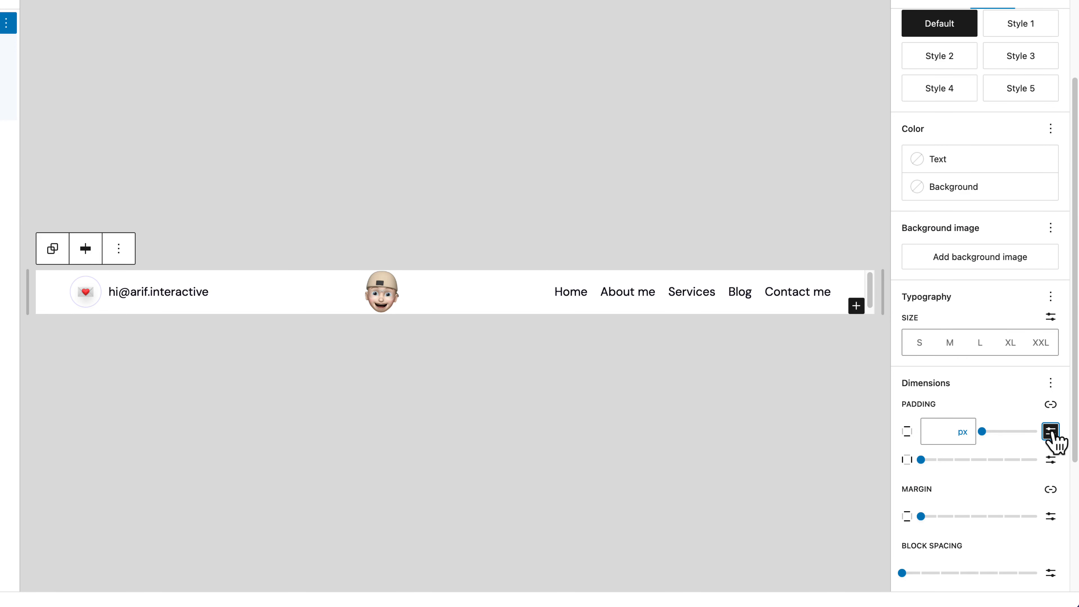
left_click(938, 428)
type("30")
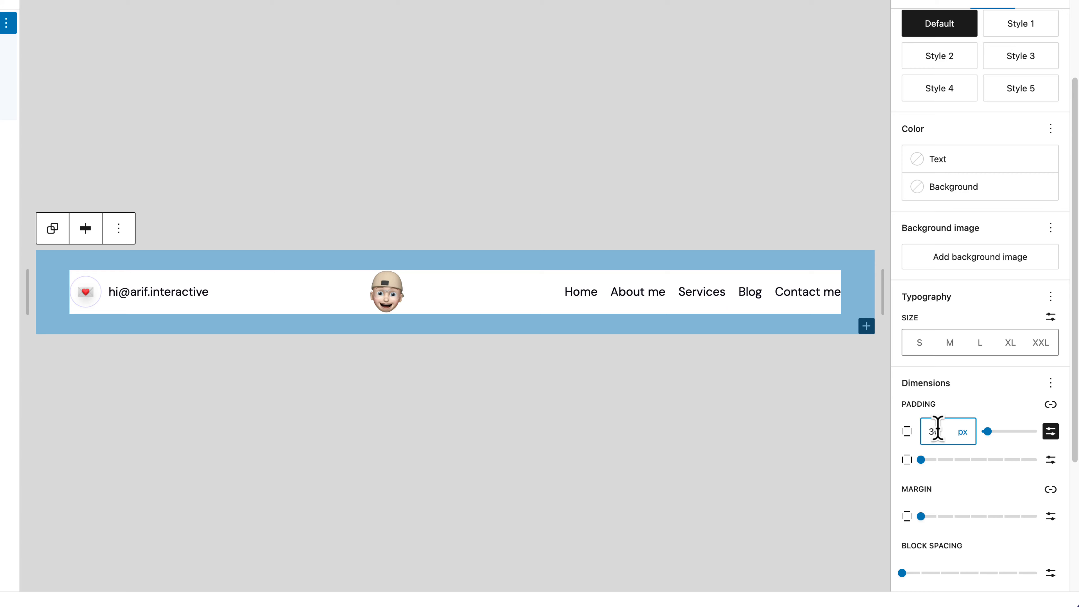
key("BackSpace")
key("BackSpace")
type("25")
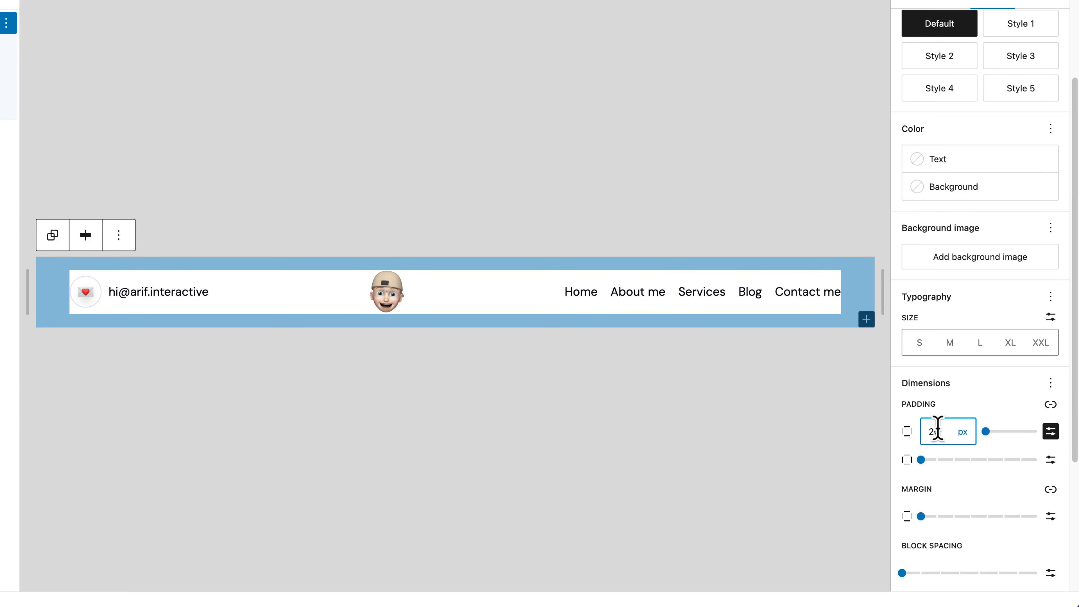
type("0")
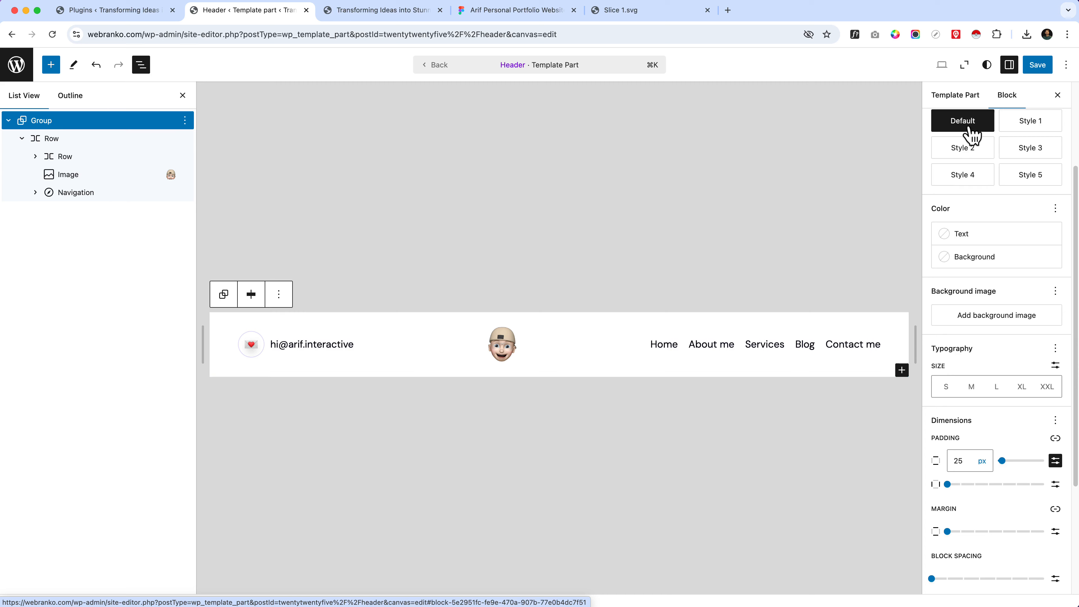
Step: Unlink the outer Group's border sides and give only its bottom edge a 1 px border in Accent 2 (#FBFAFF)
scroll(975, 289, "up", 3)
scroll(988, 393, "down", 7)
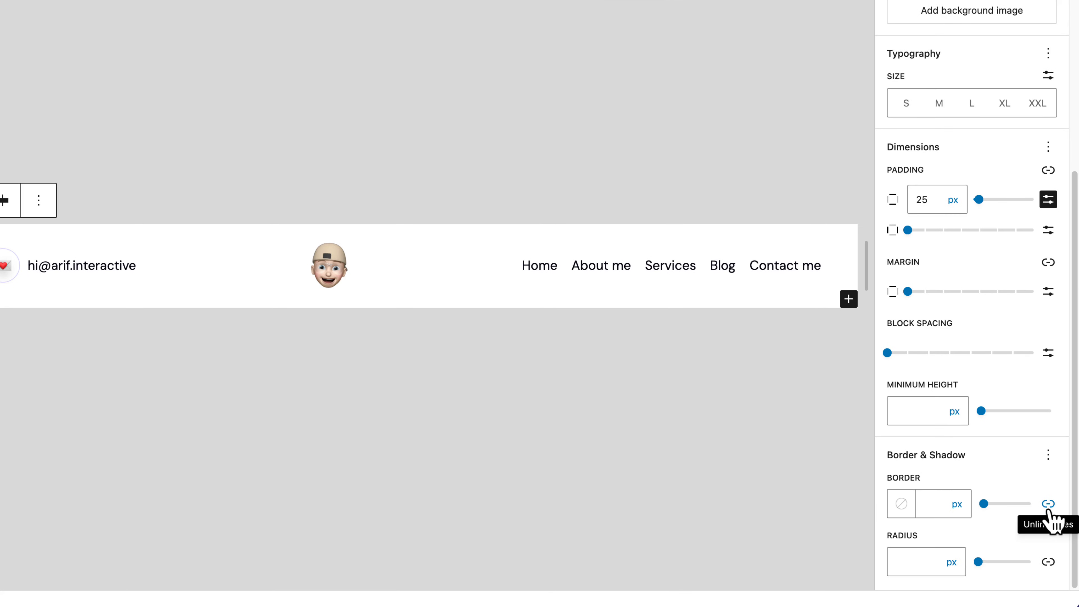
left_click(1049, 504)
scroll(1051, 525, "down", 2)
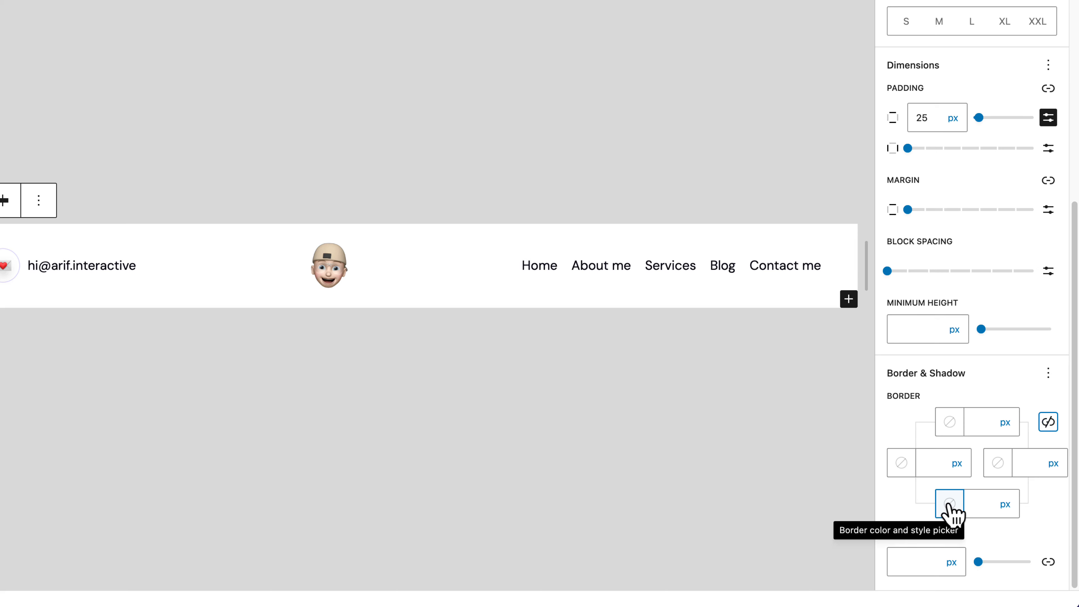
left_click(951, 505)
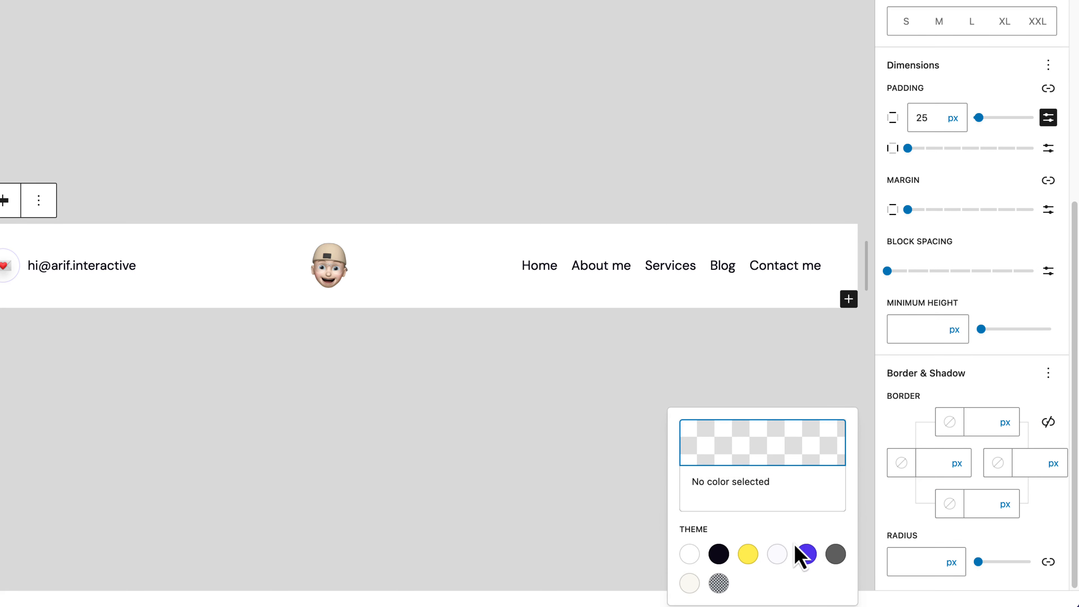
left_click(795, 553)
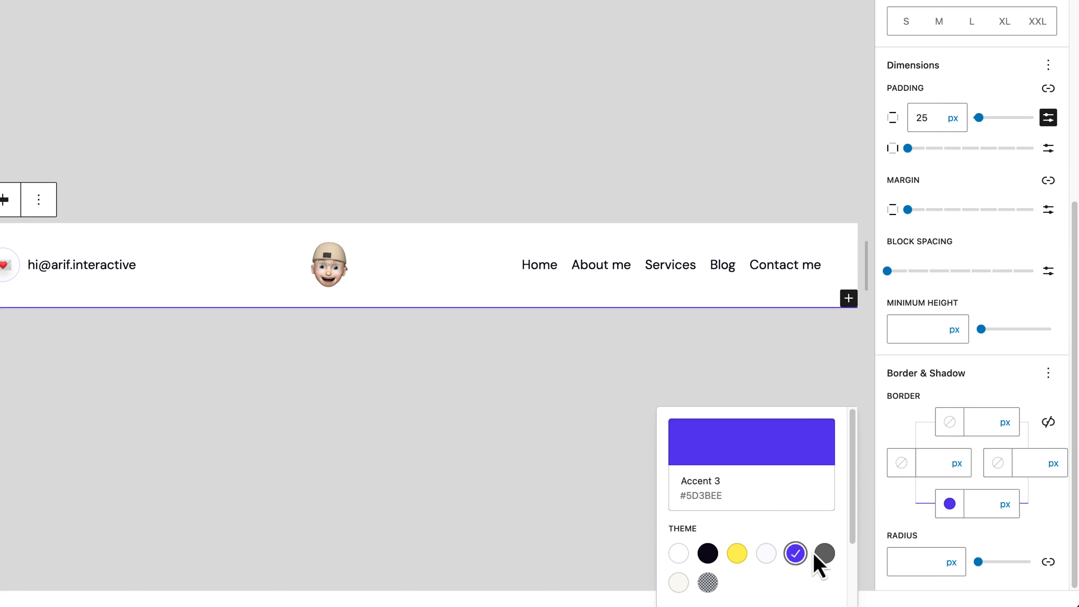
left_click(980, 504)
type("1")
left_click(950, 504)
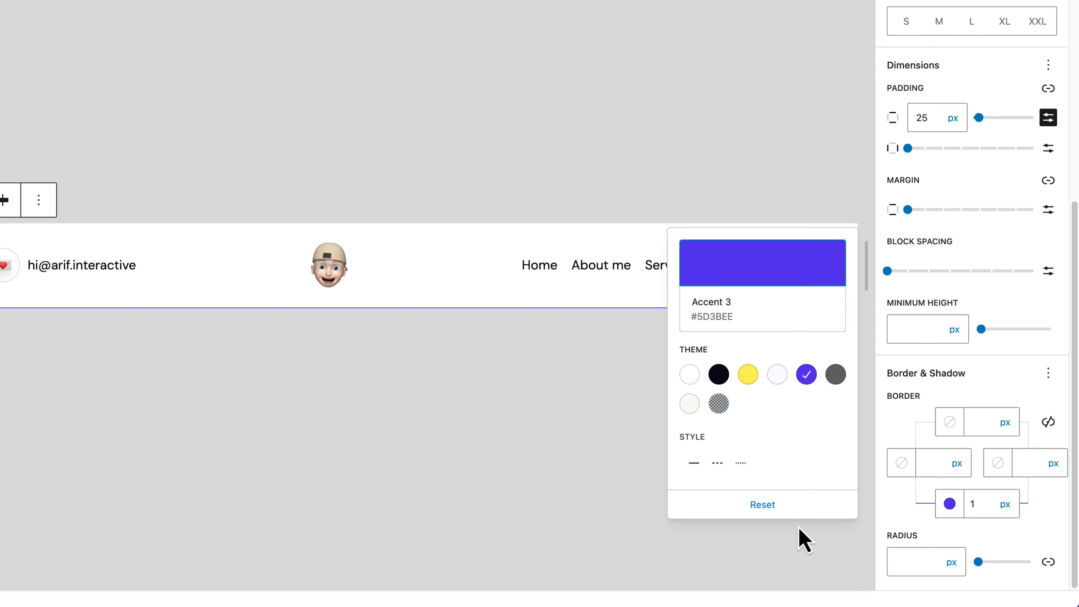
left_click(777, 374)
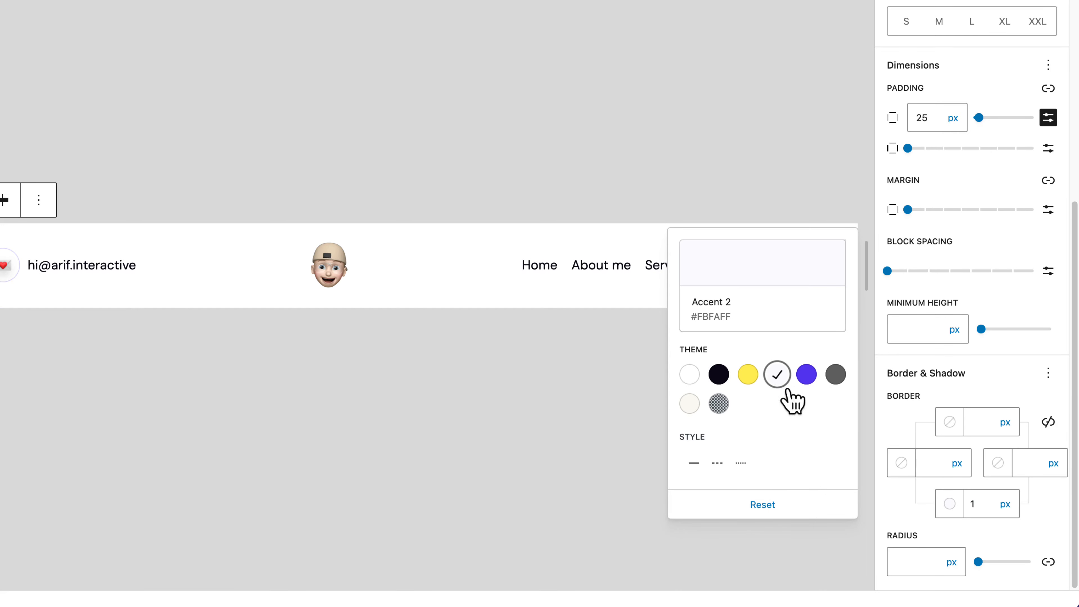
left_click(908, 506)
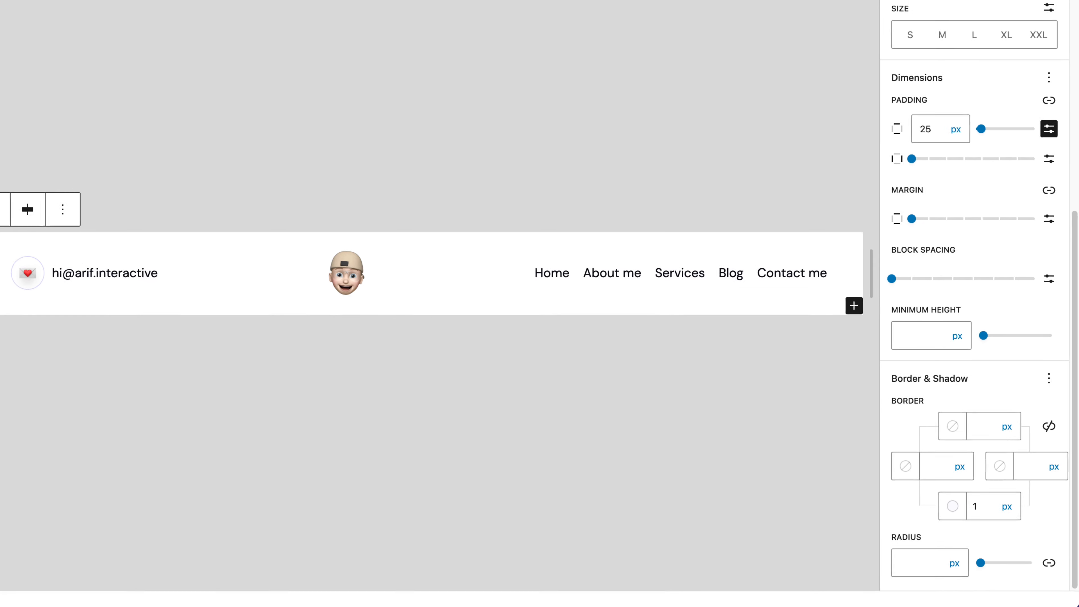
Step: Switch to the Figma design and copy the fill colour code of the thin divider line below the header
left_click(510, 11)
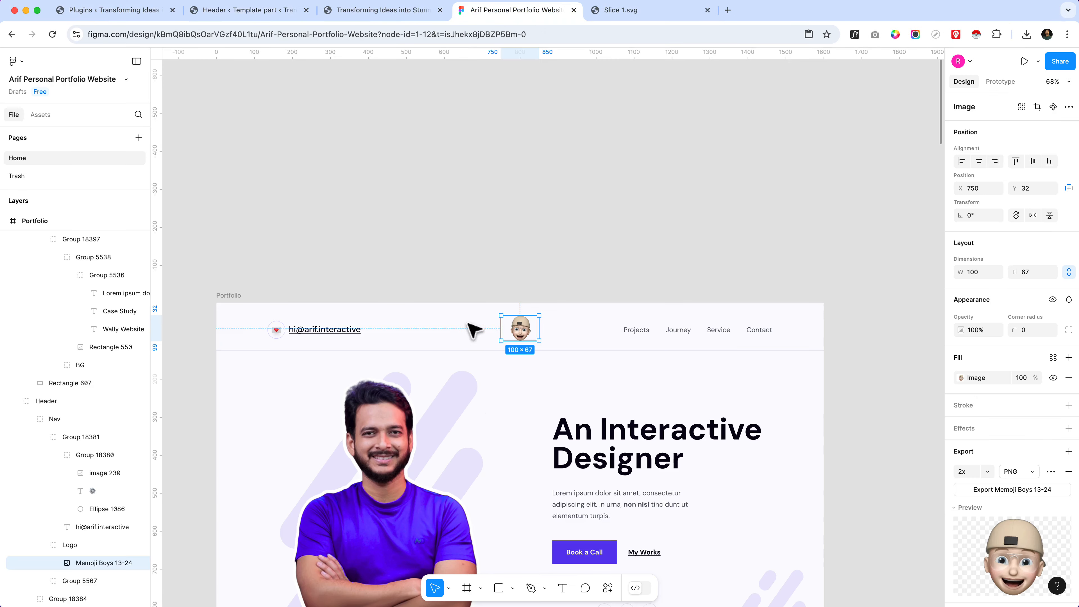
left_click(618, 383)
scroll(579, 335, "up", 15)
scroll(501, 332, "up", 5)
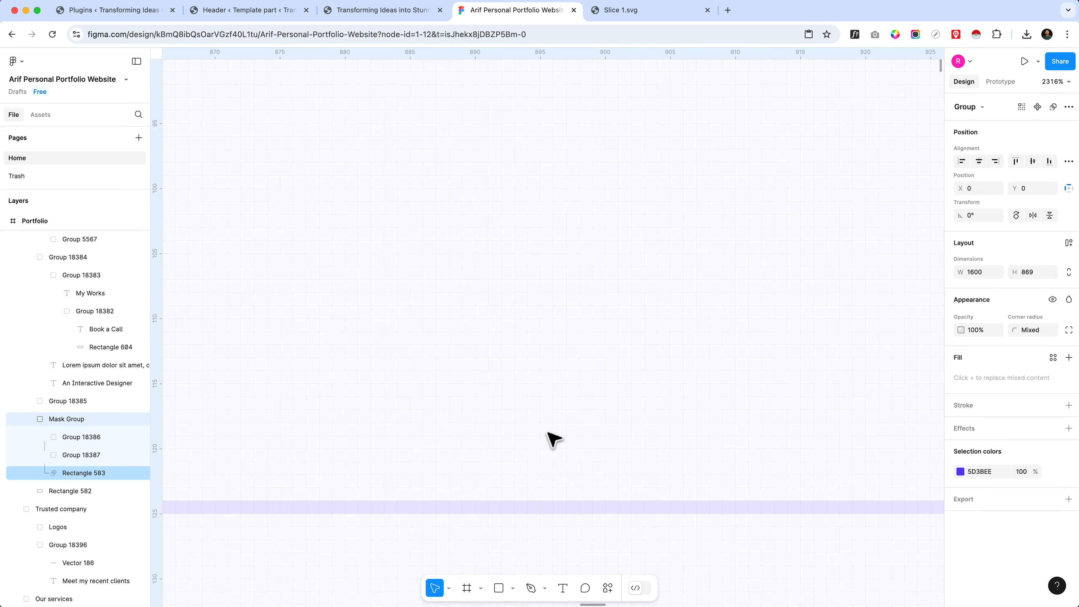
left_click(592, 508)
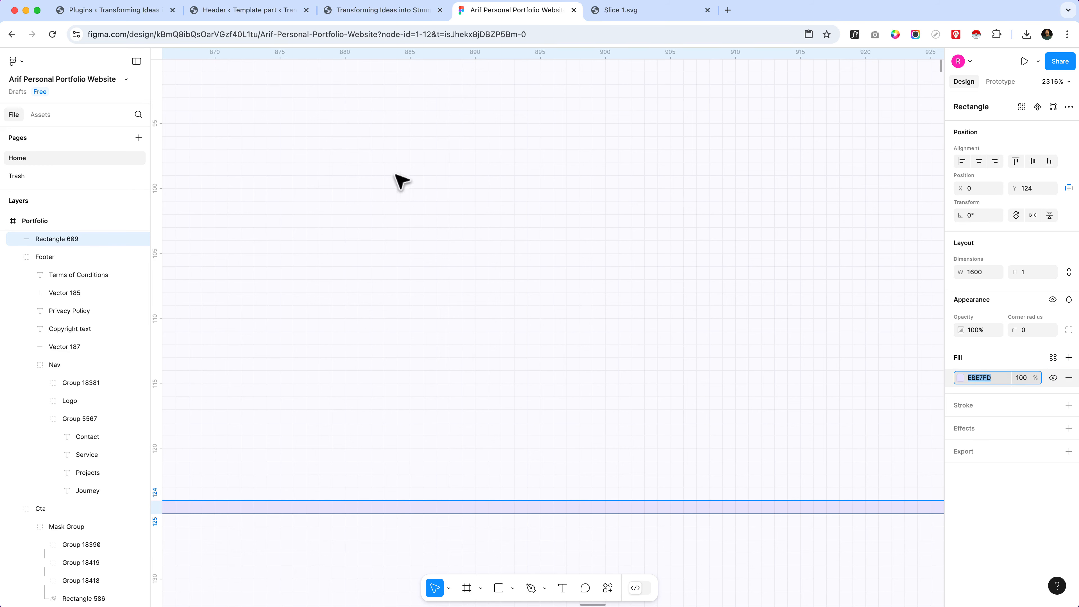
scroll(401, 182, "down", 10)
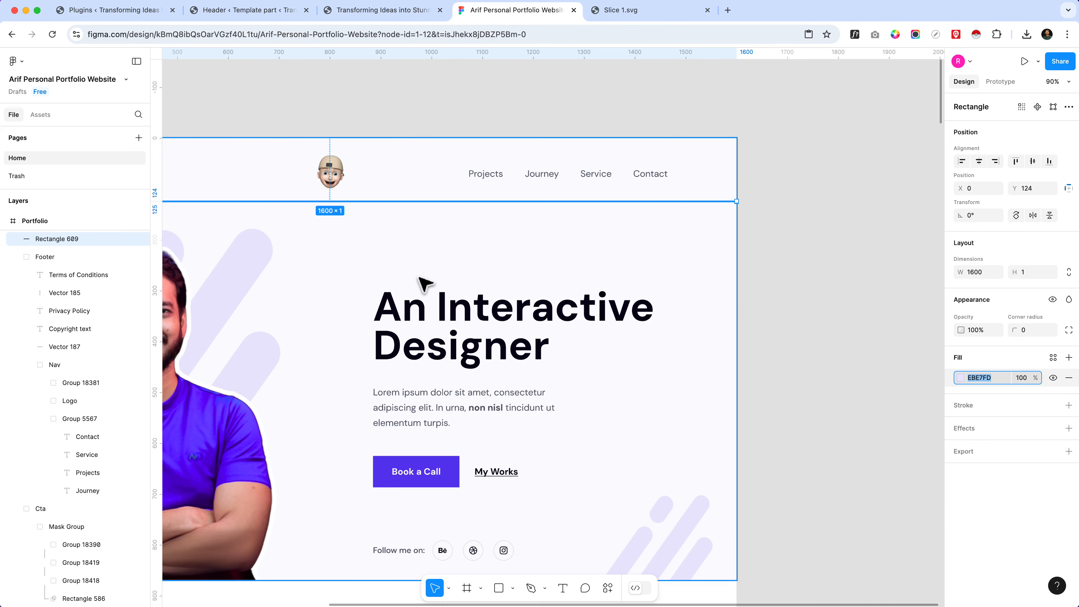
Step: Return to the WordPress header editor and change the yellow Accent 1 colour in the site's theme palette to #EBE7FD
left_click(376, 12)
left_click(245, 16)
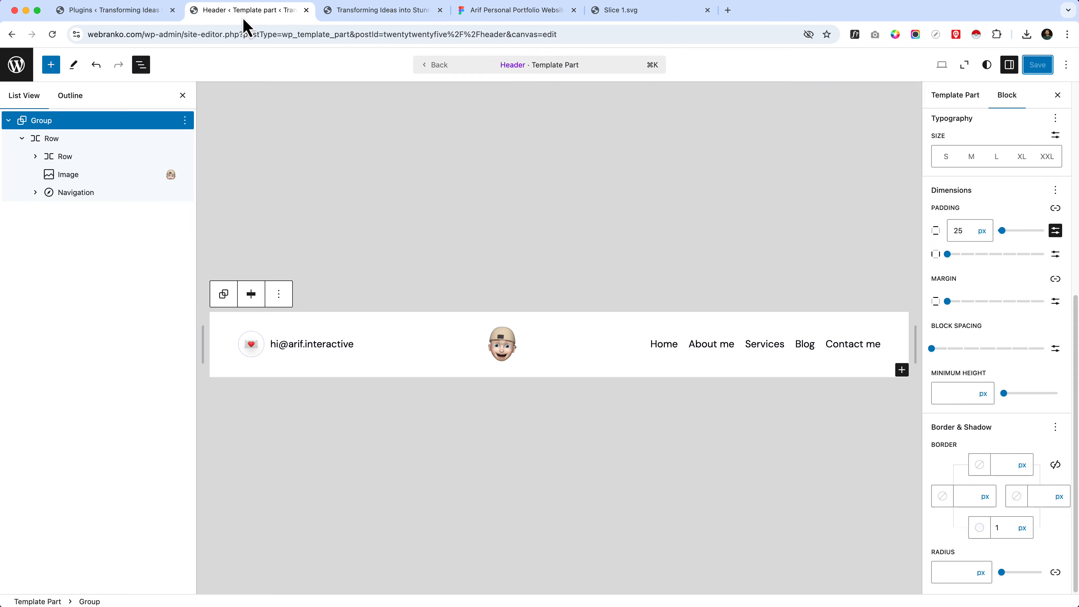
left_click(985, 68)
left_click(967, 280)
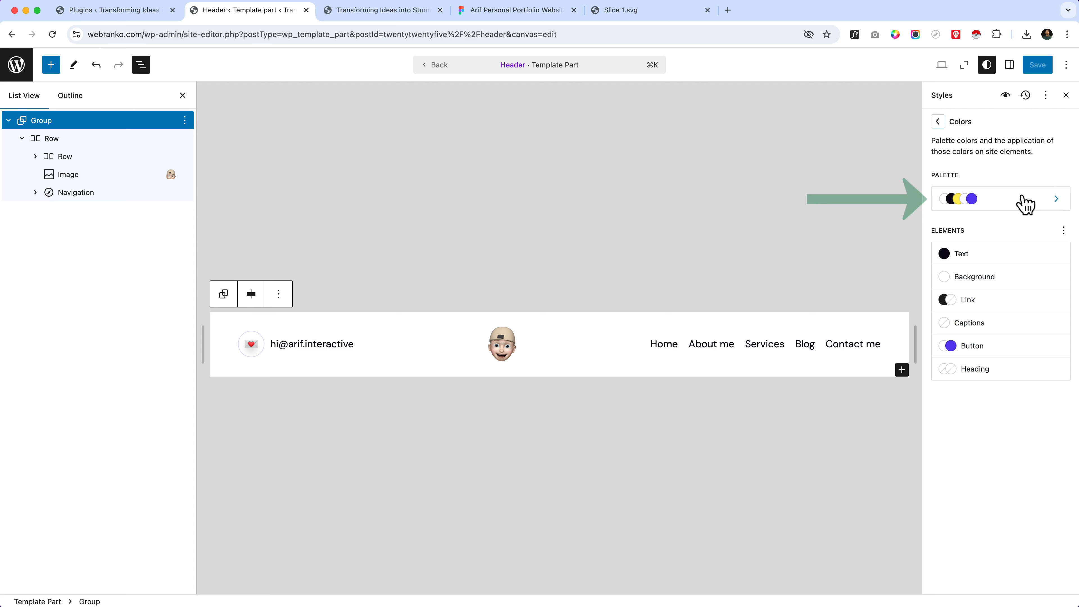
left_click(1026, 203)
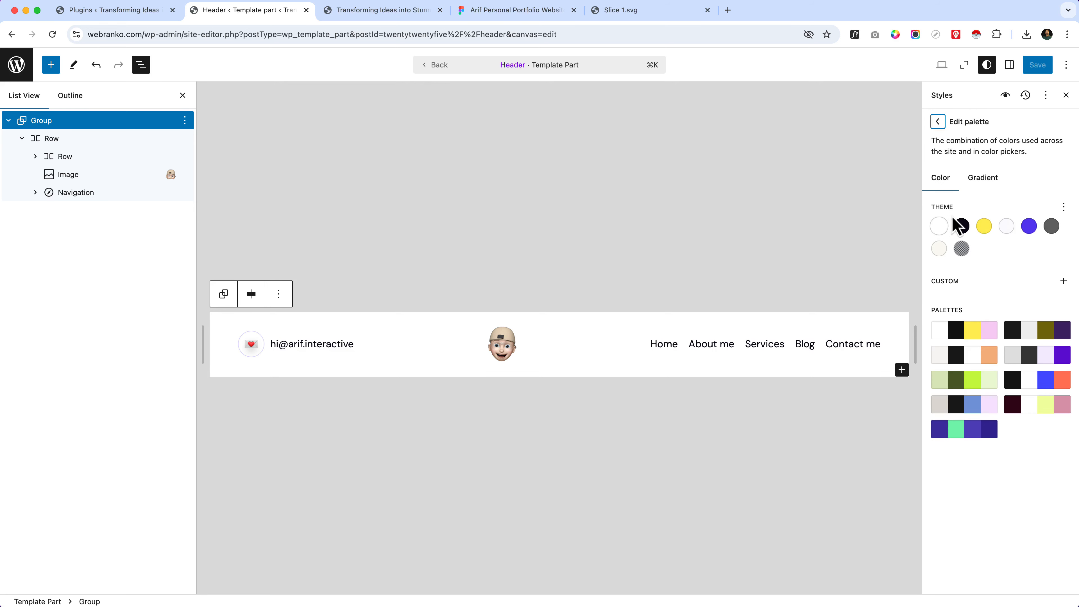
left_click(1016, 226)
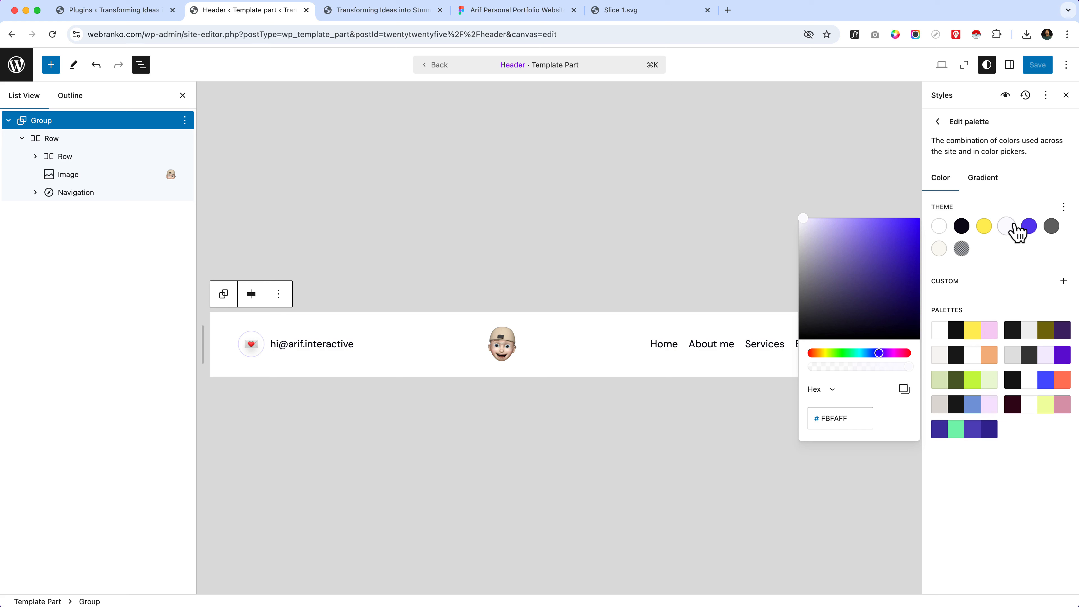
left_click(985, 232)
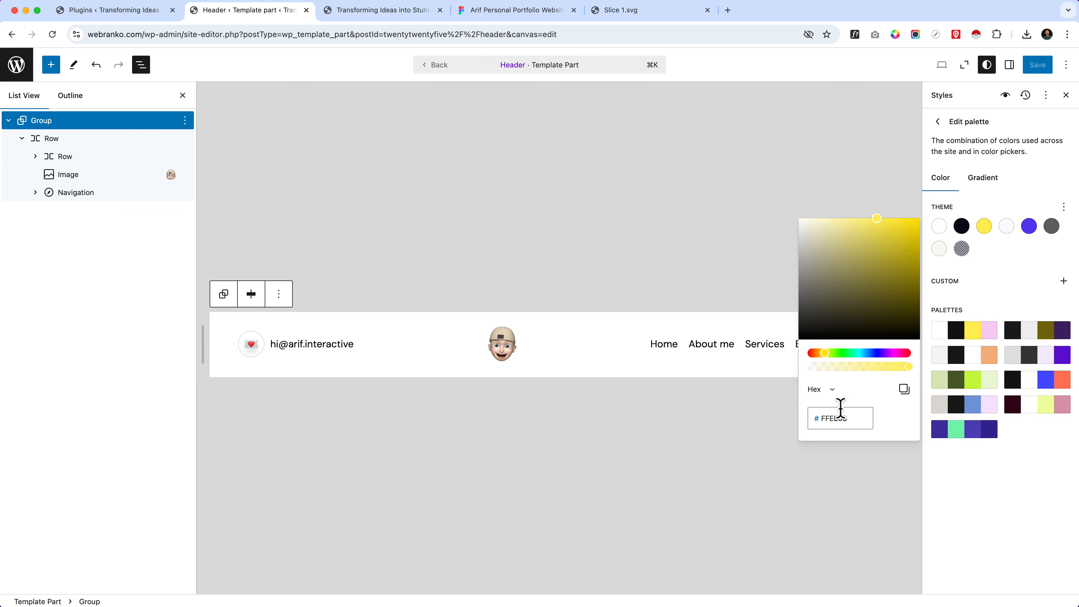
double_click(837, 418)
left_click(1022, 308)
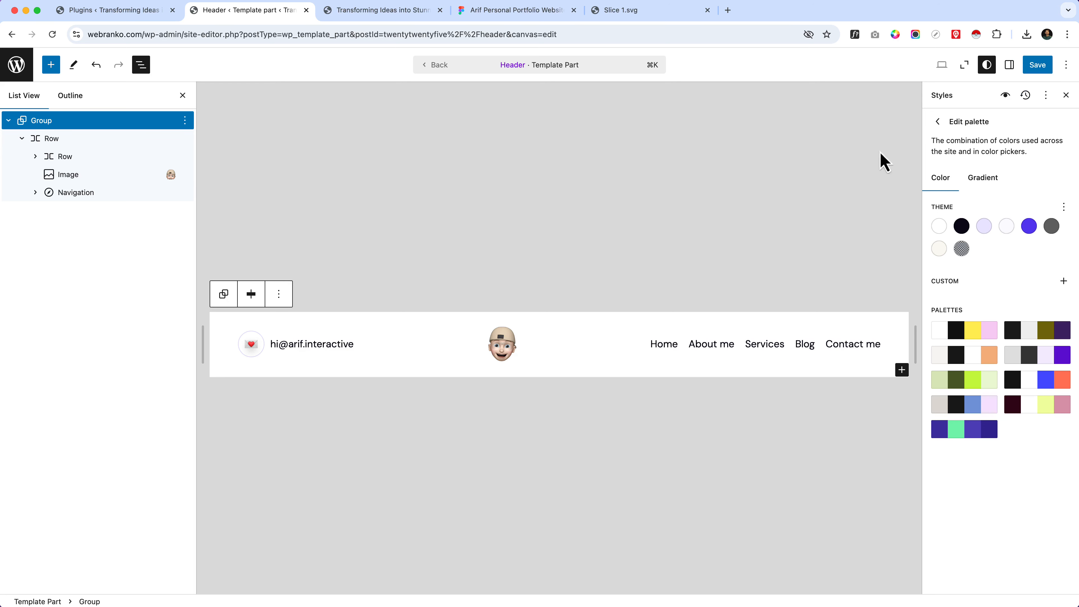
Step: Set the outer Group's bottom border colour to Accent 1 (#EBE7FD)
left_click(1015, 68)
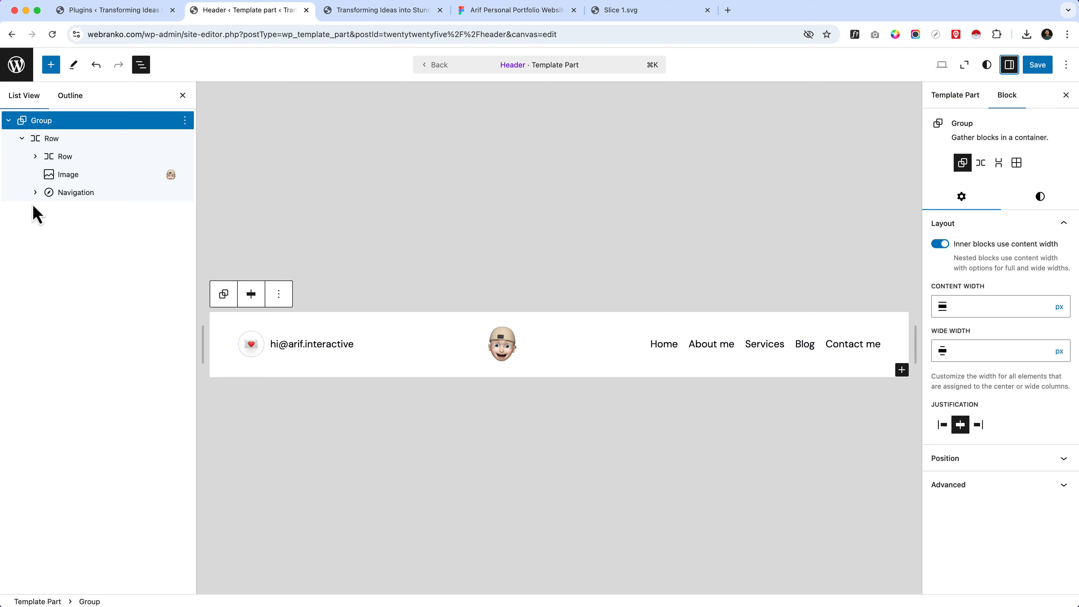
left_click(1041, 201)
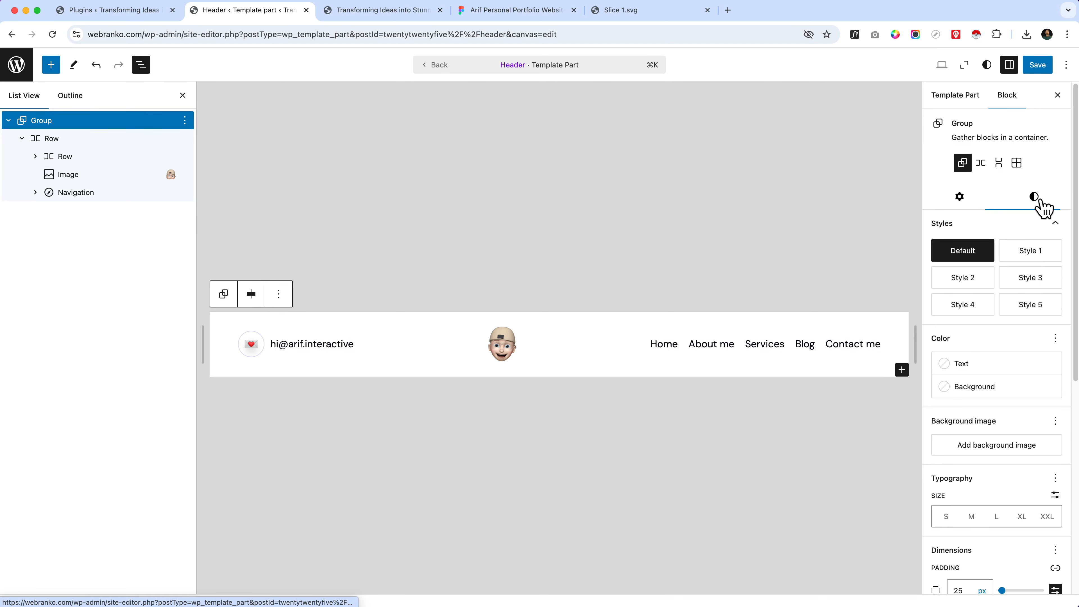
scroll(988, 412, "down", 8)
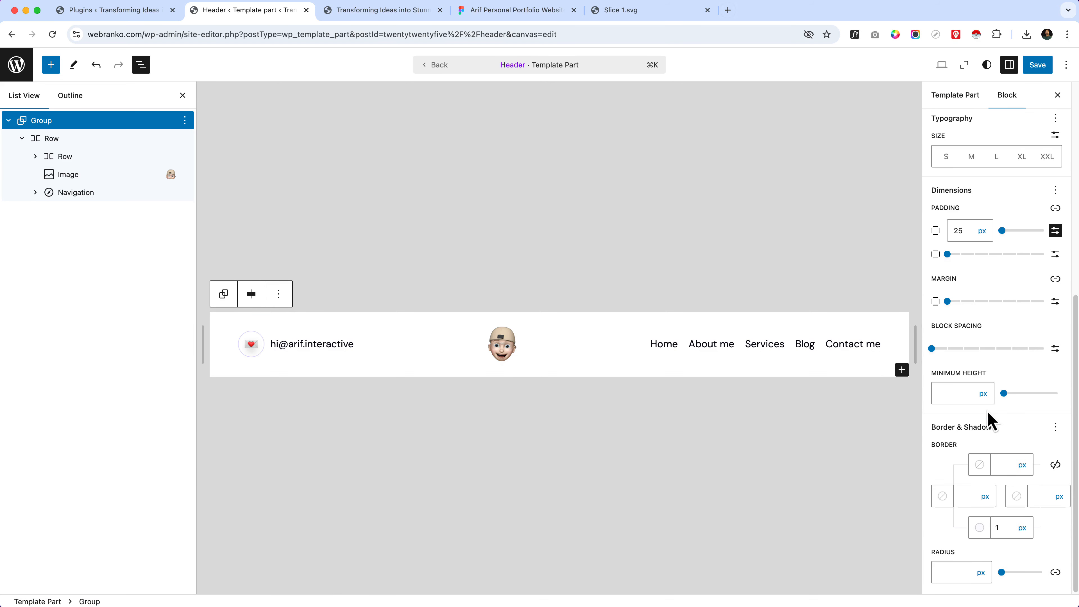
left_click(980, 528)
left_click(825, 428)
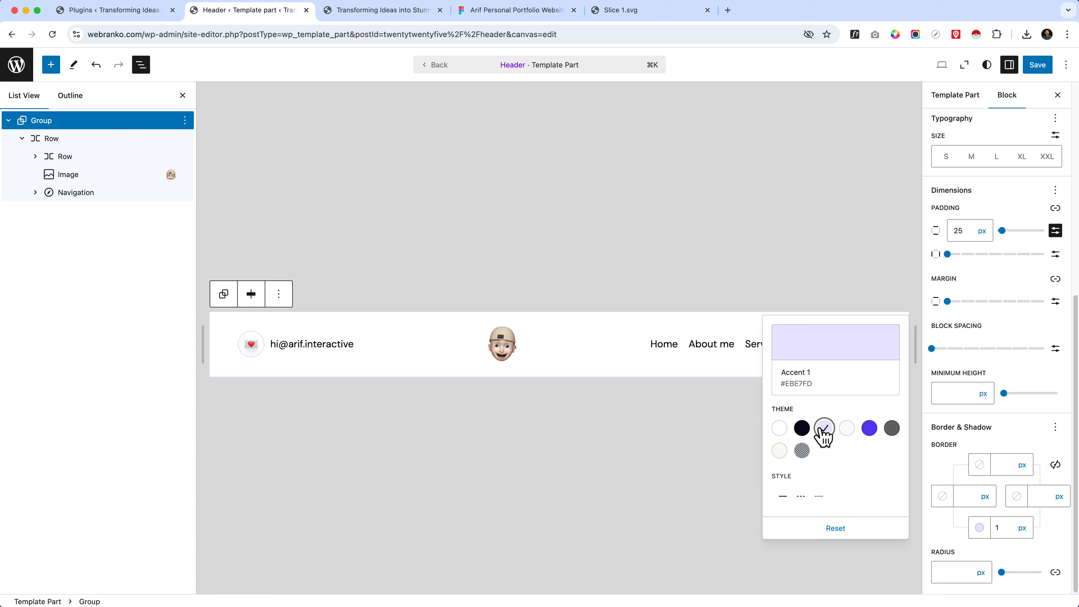
left_click(715, 349)
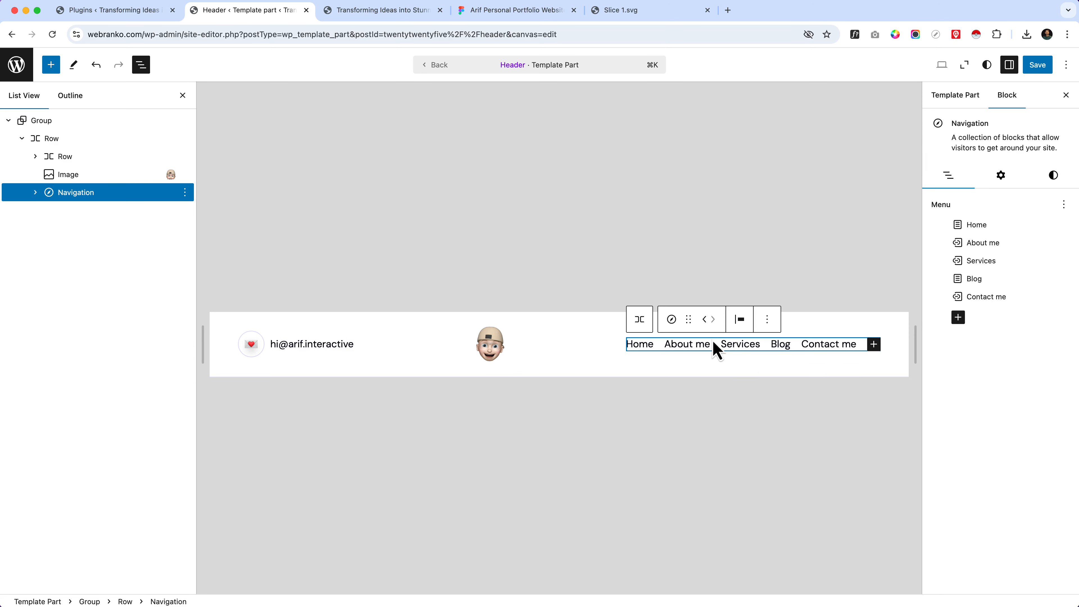
Step: Save the header template and site style changes, and reload the live homepage to check the header
left_click(1038, 68)
left_click(1039, 70)
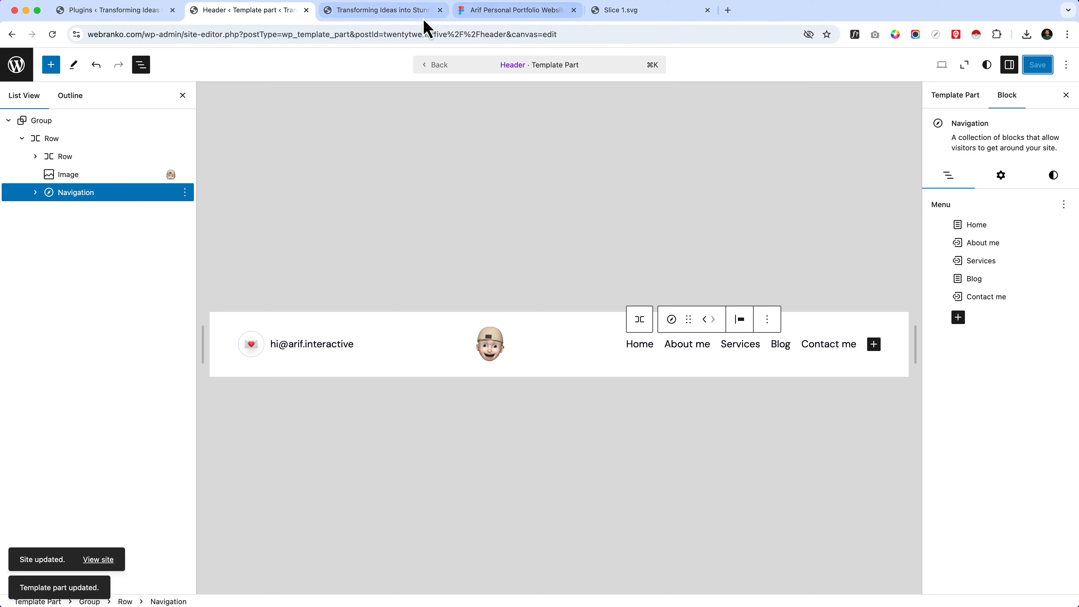
left_click(420, 12)
left_click(409, 34)
key("Return")
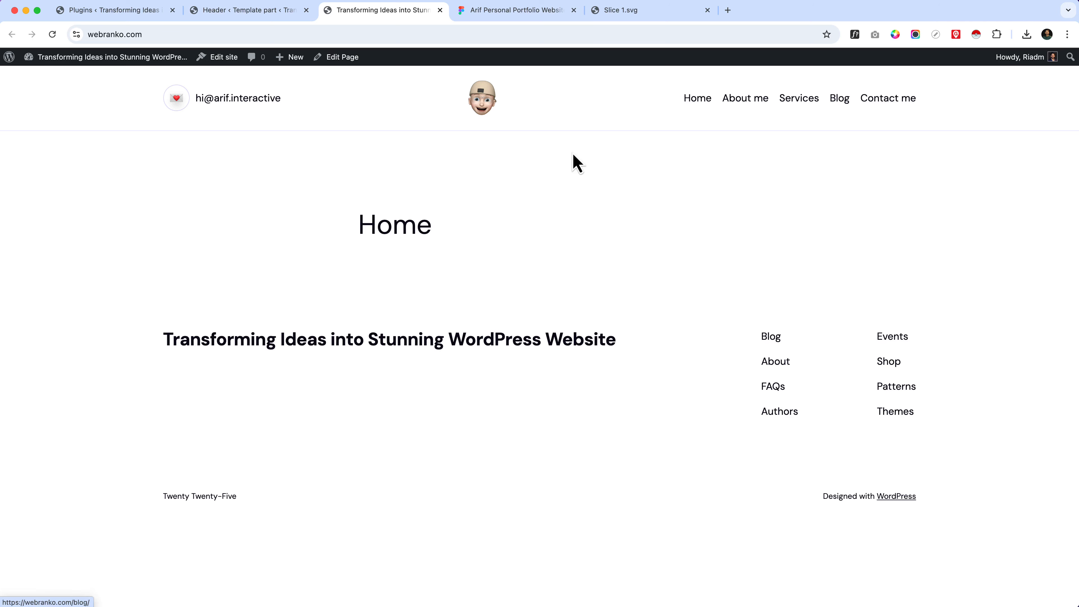
Step: Inspect the homepage in the responsive device view at about 482 px wide and open its mobile navigation menu
right_click(496, 158)
left_click(544, 370)
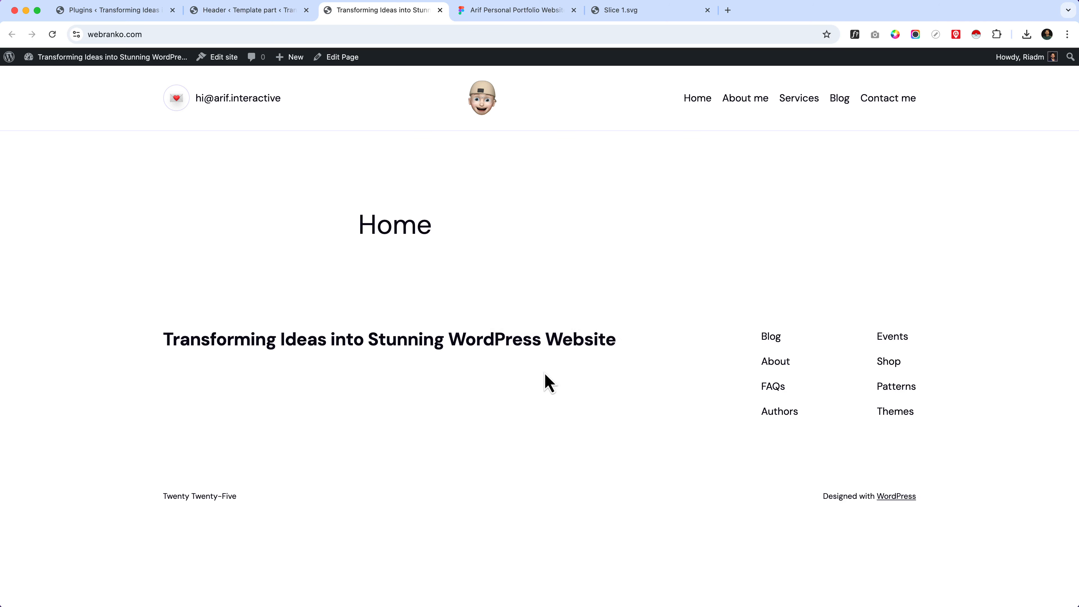
left_click(26, 258)
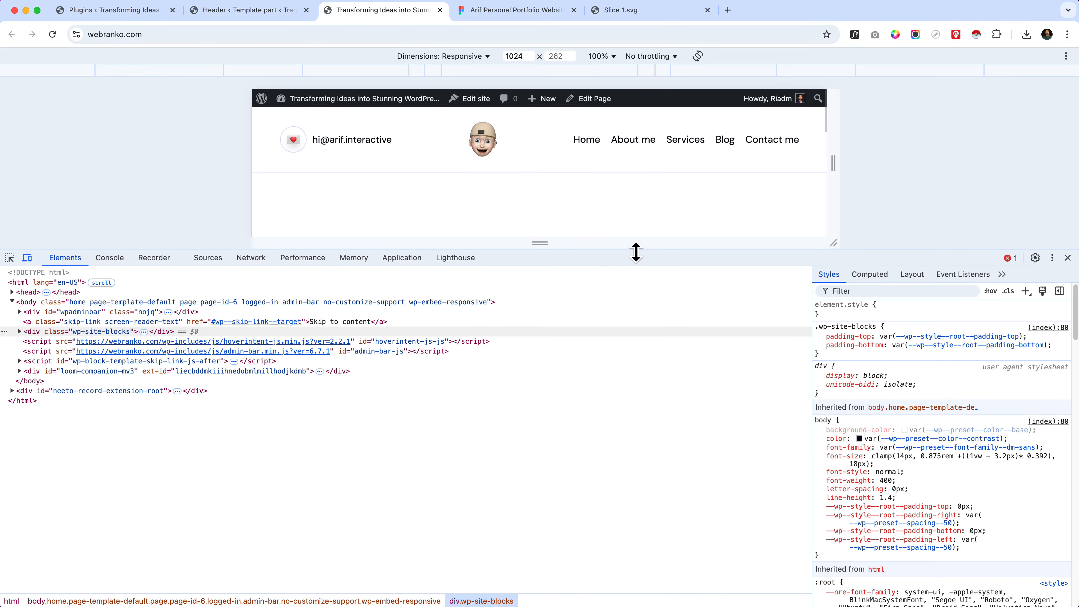
left_click_drag(636, 252, 663, 453)
left_click_drag(832, 268, 684, 219)
left_click(651, 147)
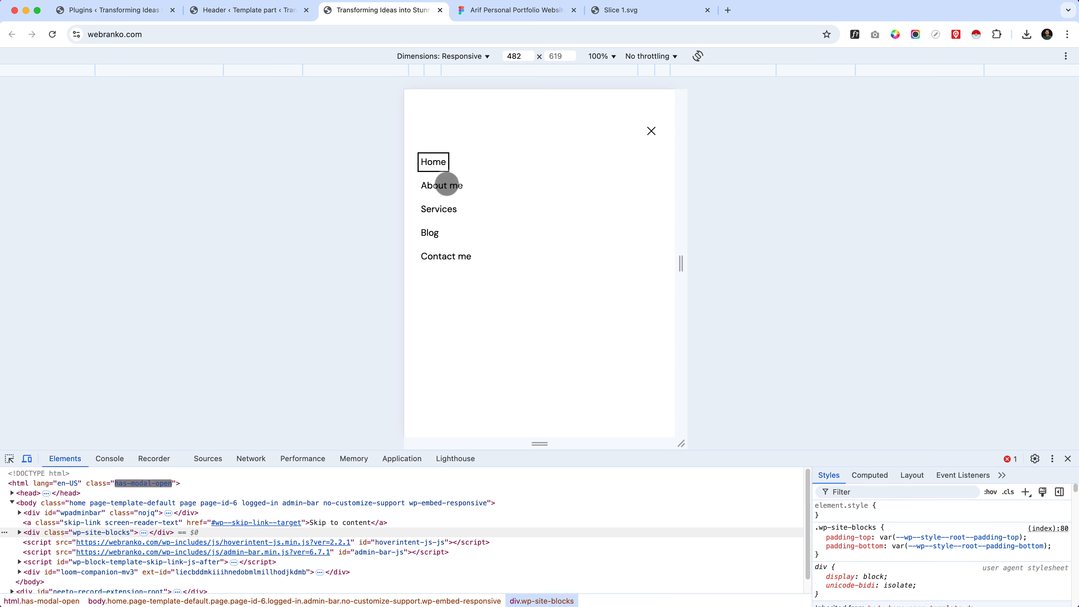
Step: Close the mobile navigation menu, widen the preview back to desktop size and leave the responsive device view
left_click(645, 142)
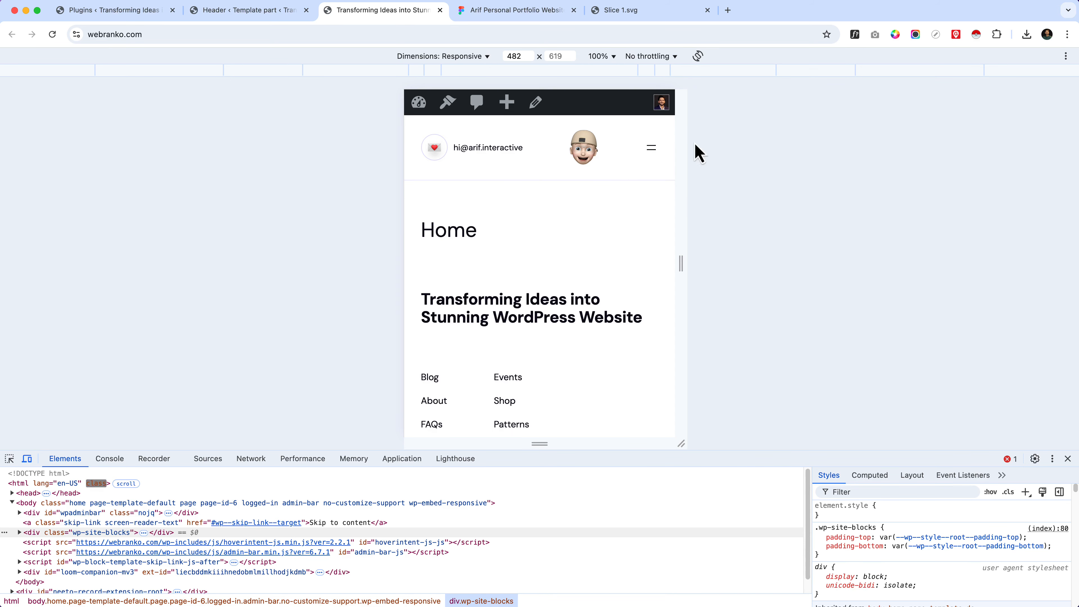
left_click_drag(678, 255, 1015, 266)
left_click(1068, 459)
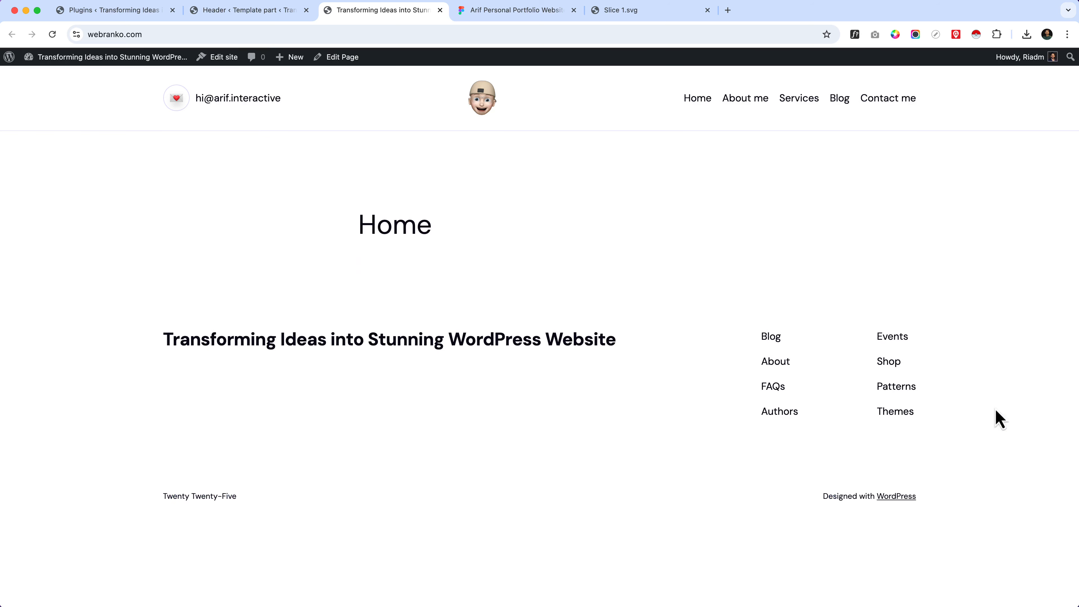
Step: Return to the header editor and set the Navigation block's overlay menu icon to the three-line version, keeping the icon button shown
left_click(247, 12)
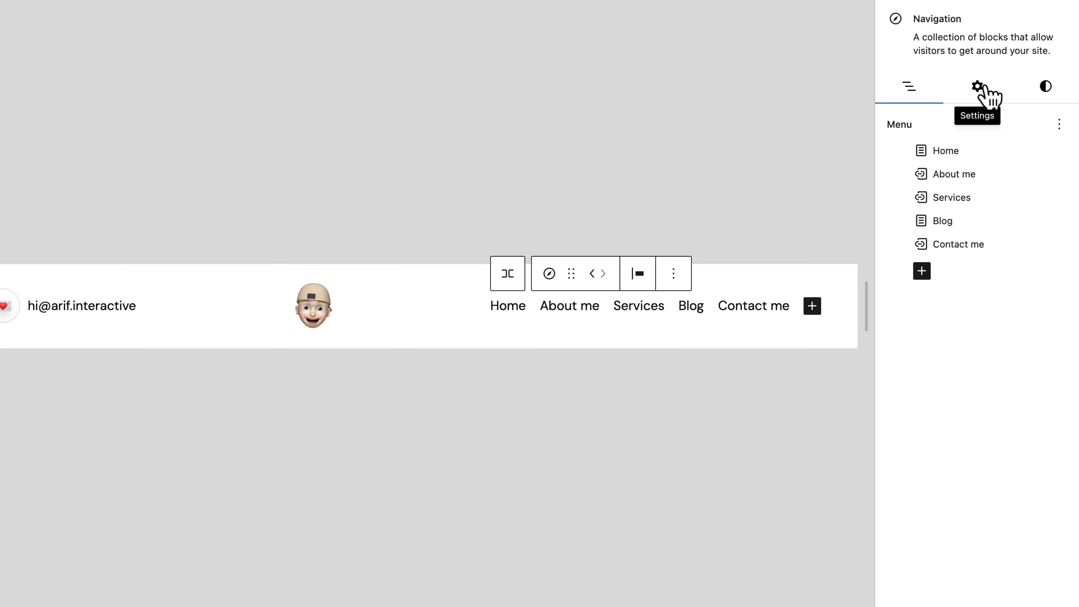
left_click(978, 87)
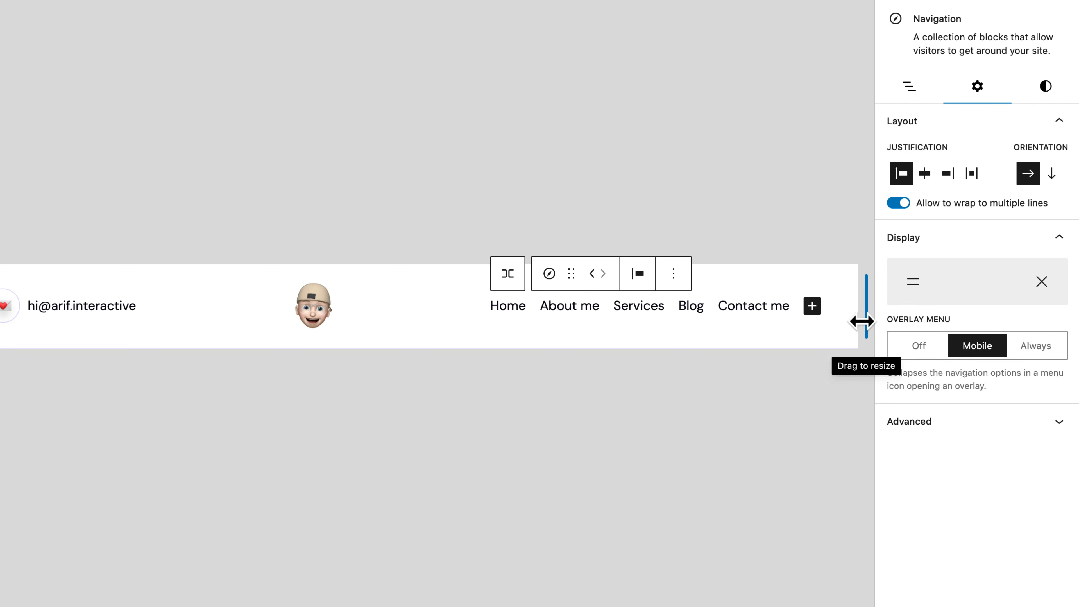
left_click(919, 293)
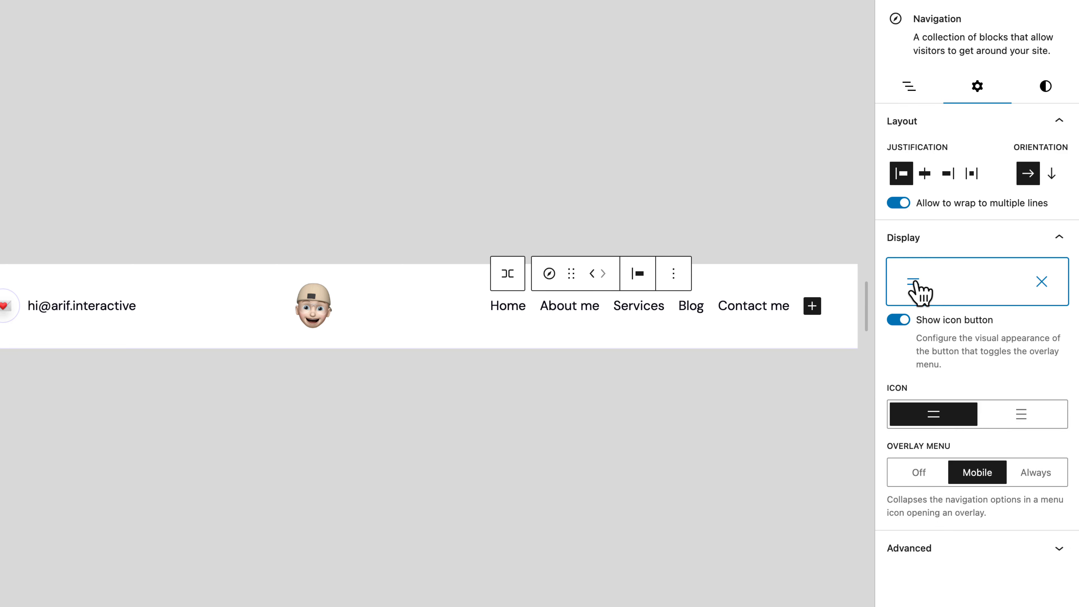
left_click(1008, 420)
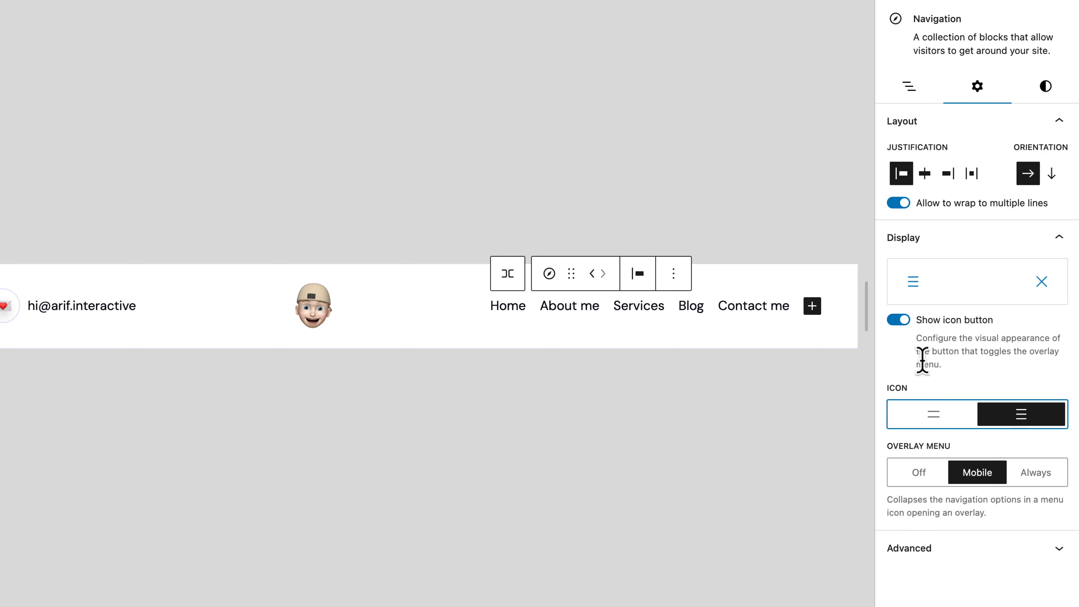
left_click(897, 321)
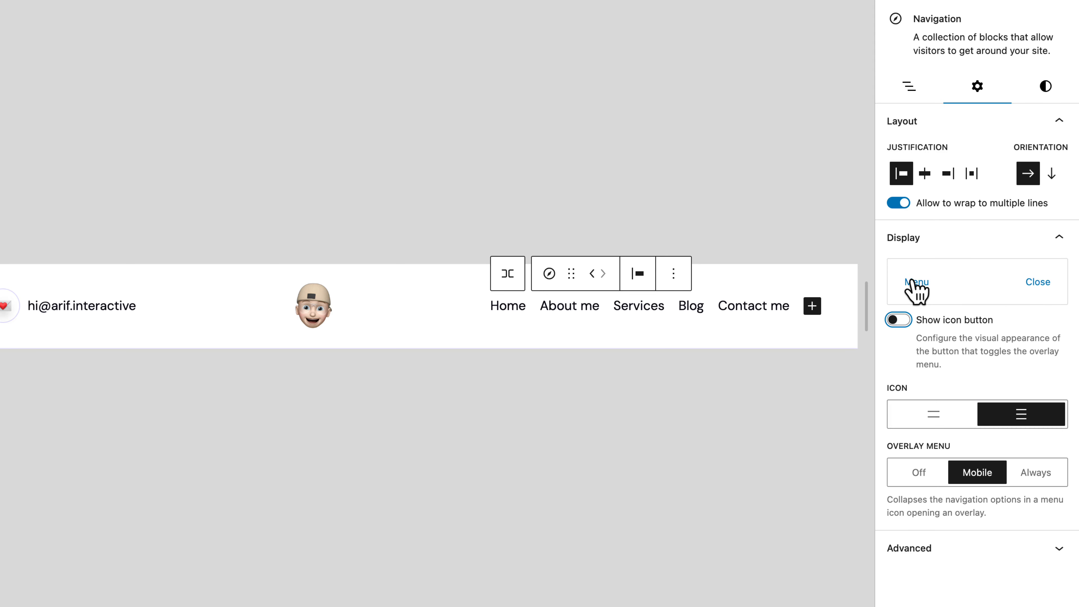
left_click(900, 321)
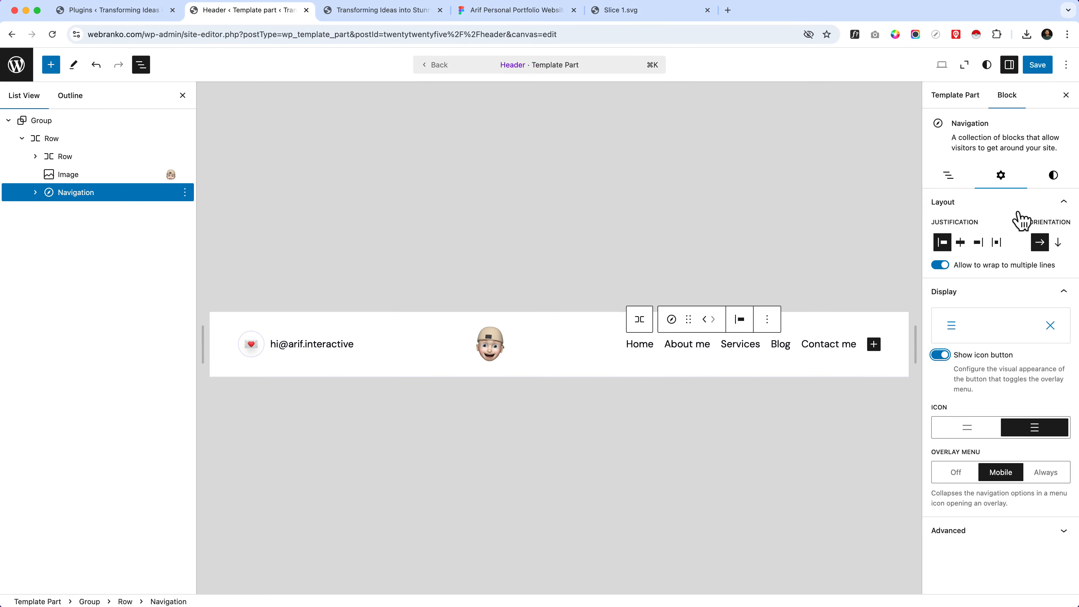
Step: Look over the Navigation block's style options, save the header template part and reload the live homepage
left_click(1053, 183)
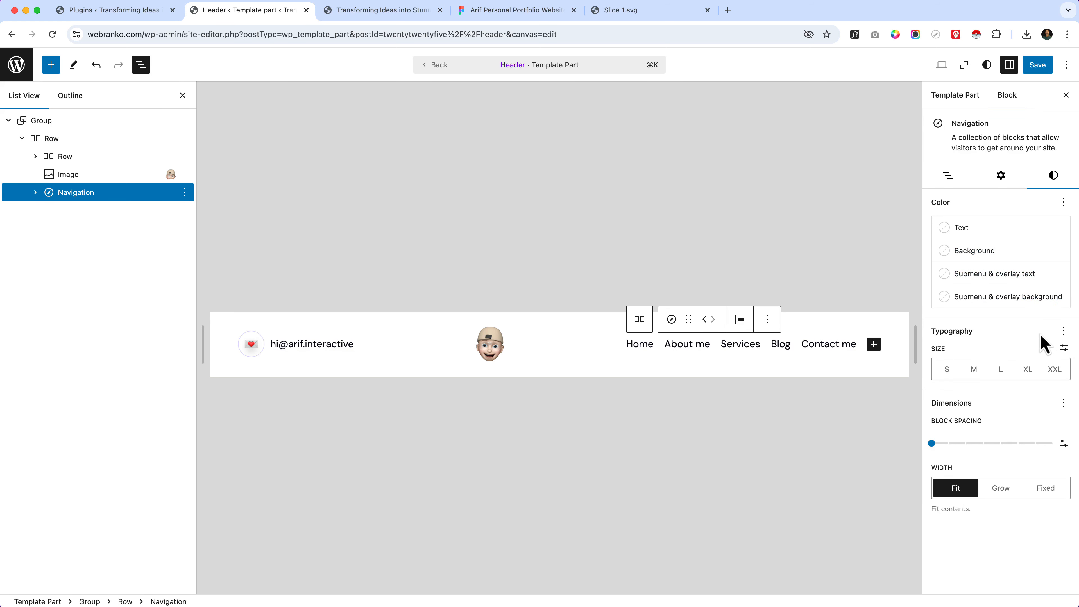
left_click(1038, 66)
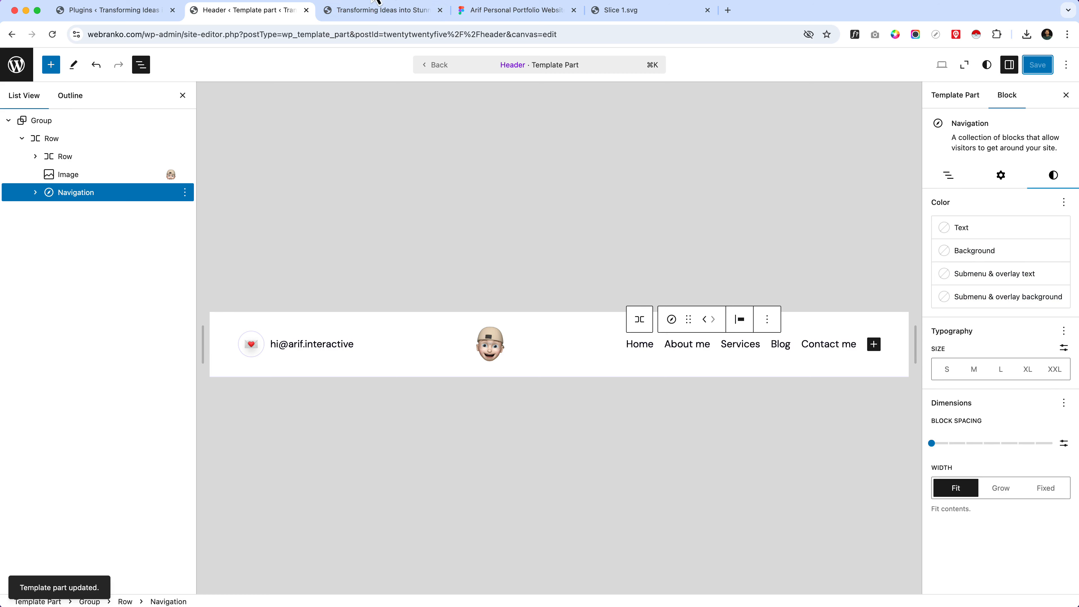
left_click(377, 8)
left_click(378, 34)
key("Return")
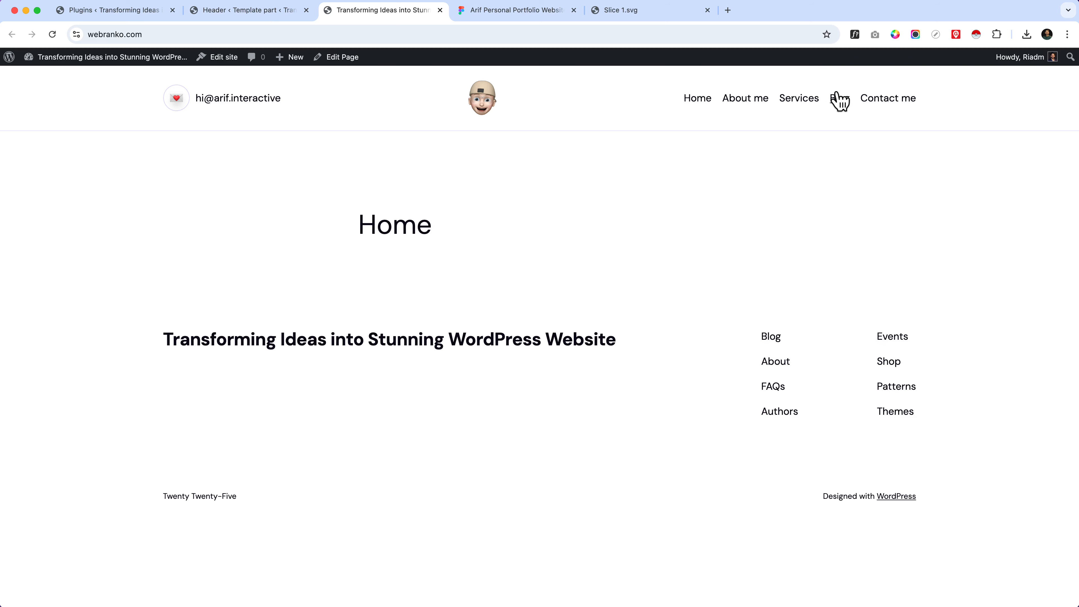
Step: Inspect the homepage in the responsive device view at about 534 px wide, opening and closing its mobile navigation menu twice
right_click(523, 115)
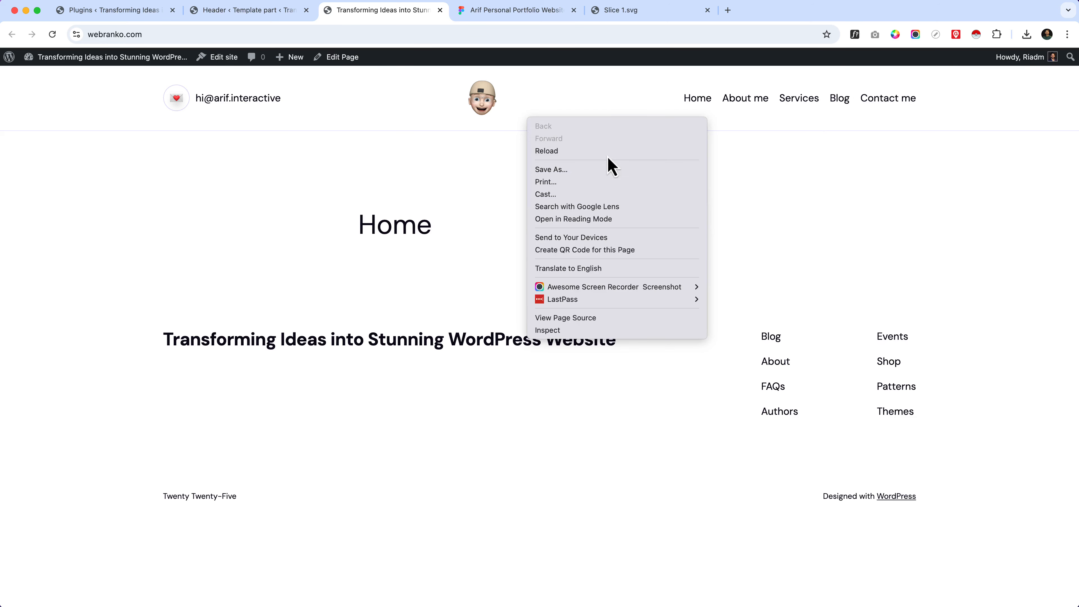
left_click(596, 329)
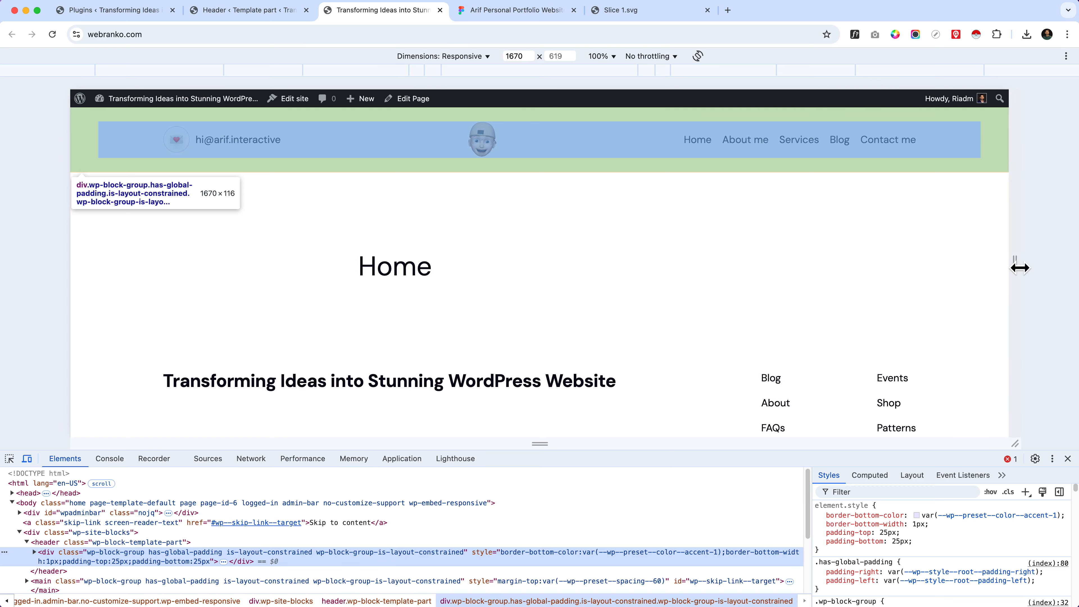
left_click_drag(1019, 269, 701, 297)
left_click(665, 149)
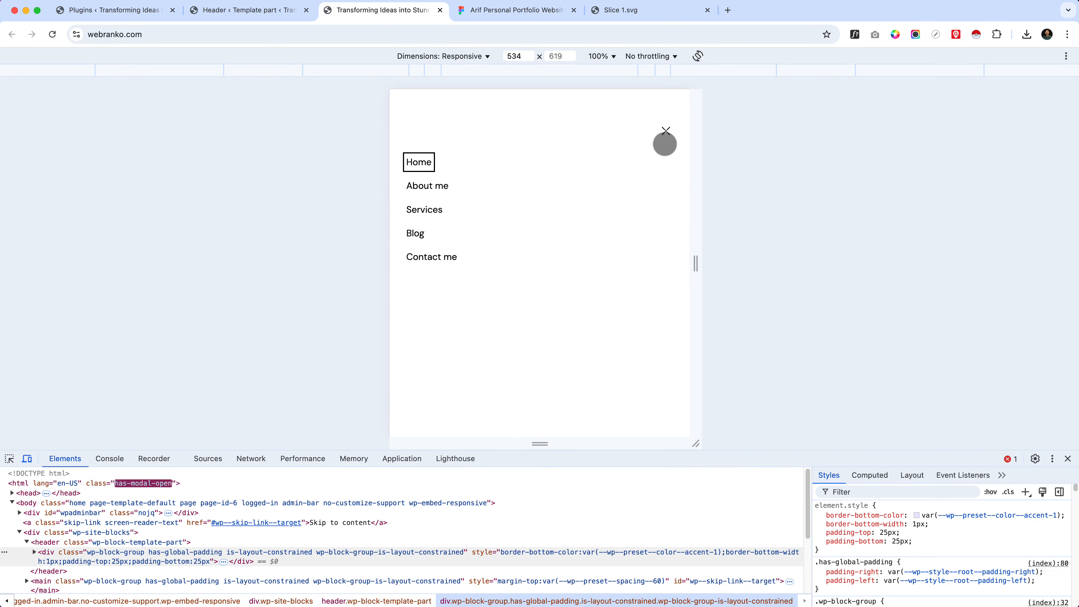
left_click(665, 131)
left_click(665, 148)
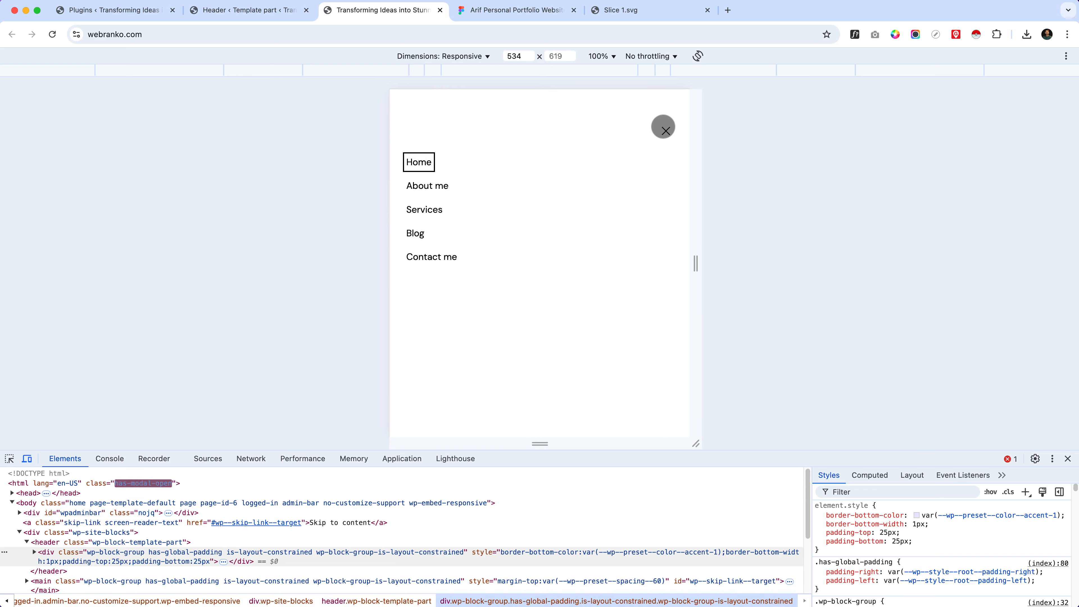
left_click(664, 129)
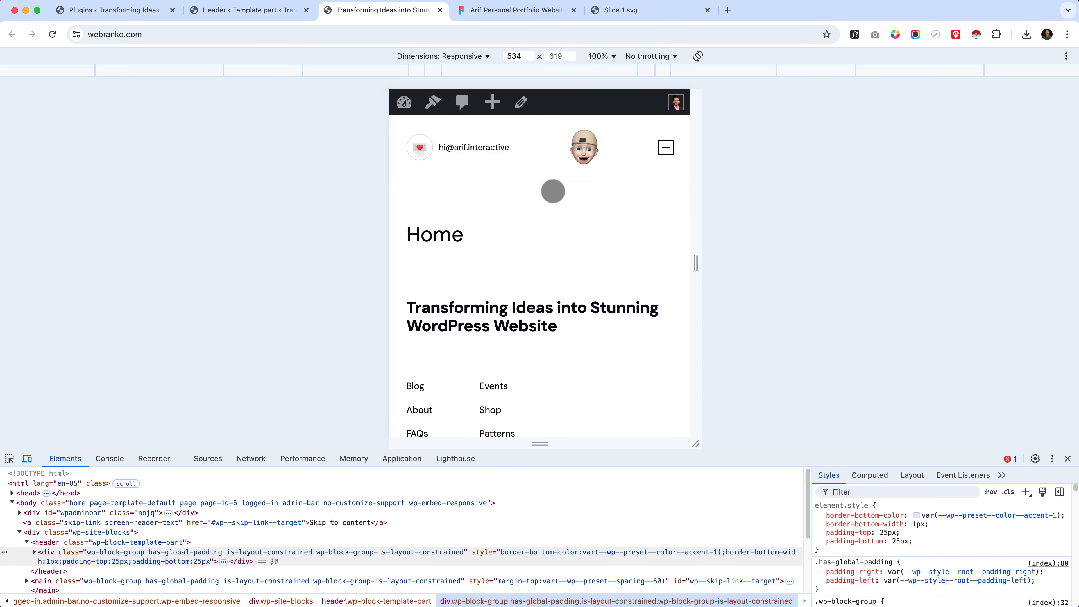
Step: Preview the homepage at the 375 px and 425 px mobile widths, test the navigation menu at 425 px and close the inspector
left_click(427, 71)
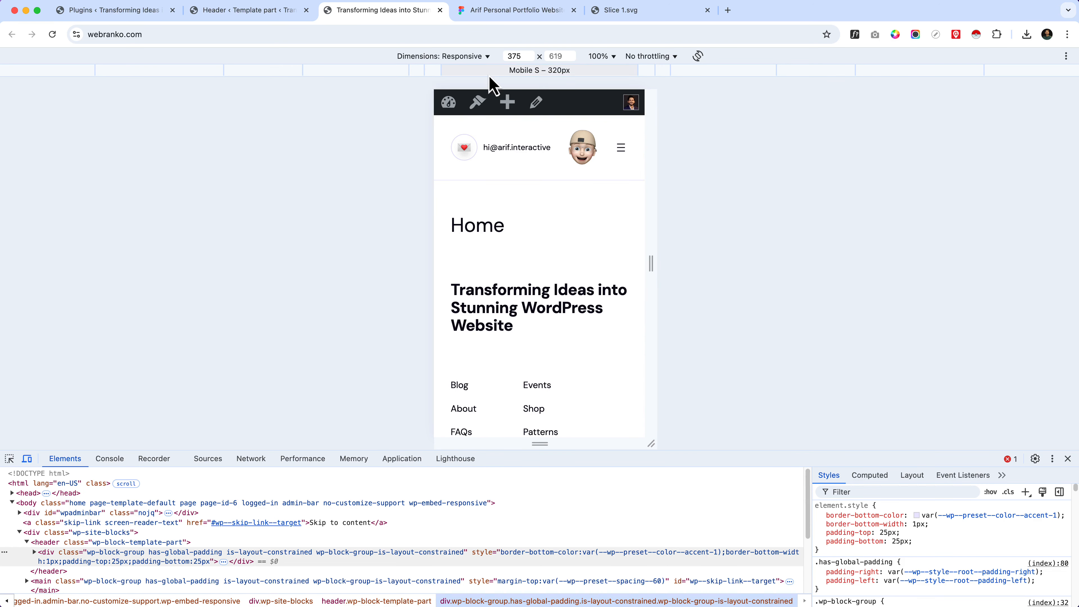
left_click(421, 72)
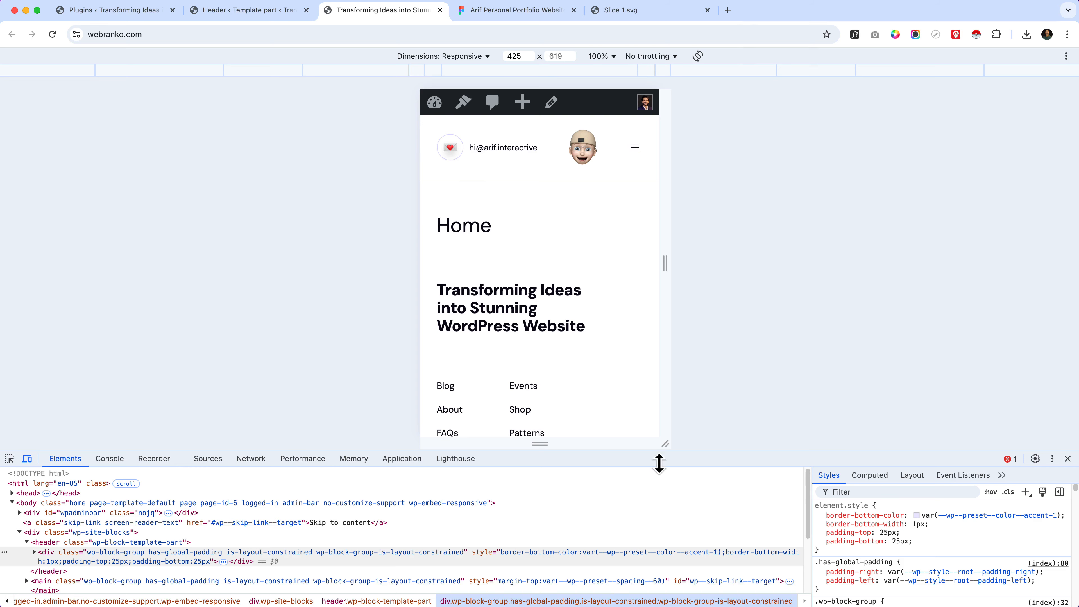
left_click(631, 151)
left_click(633, 133)
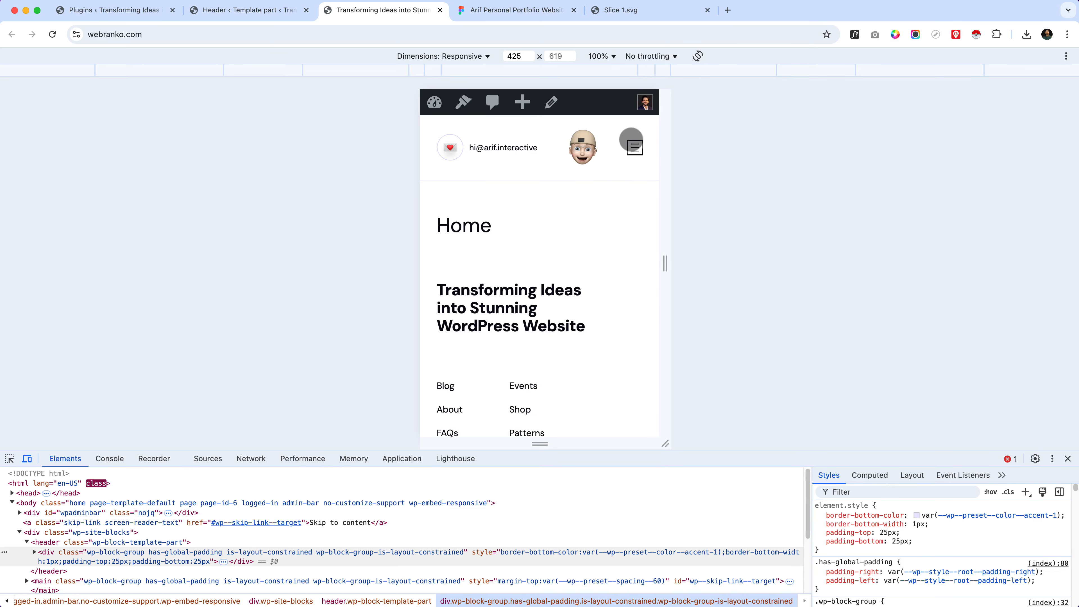
left_click(1068, 458)
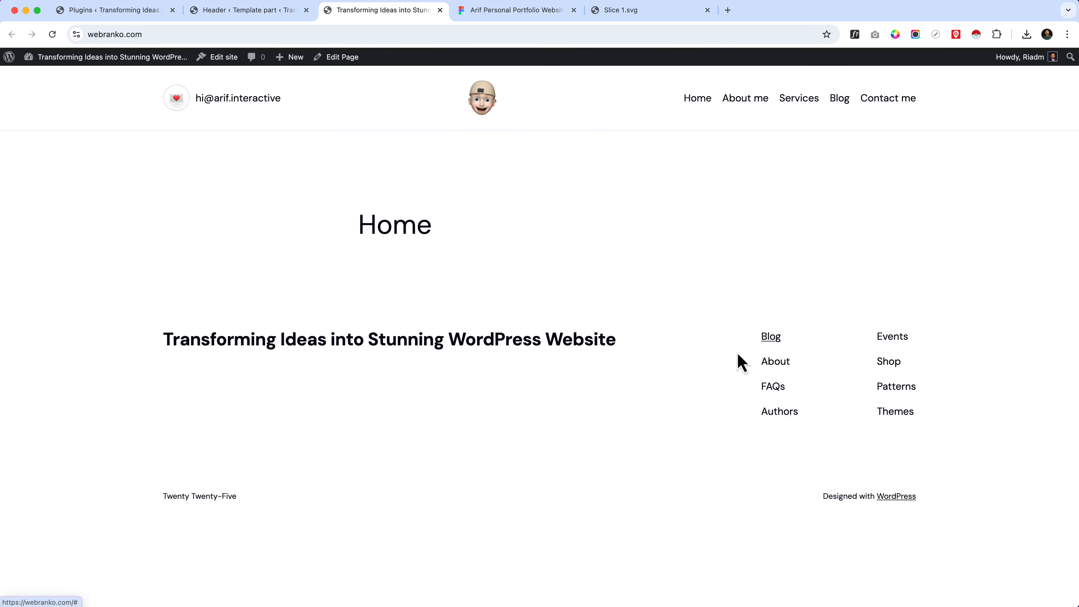